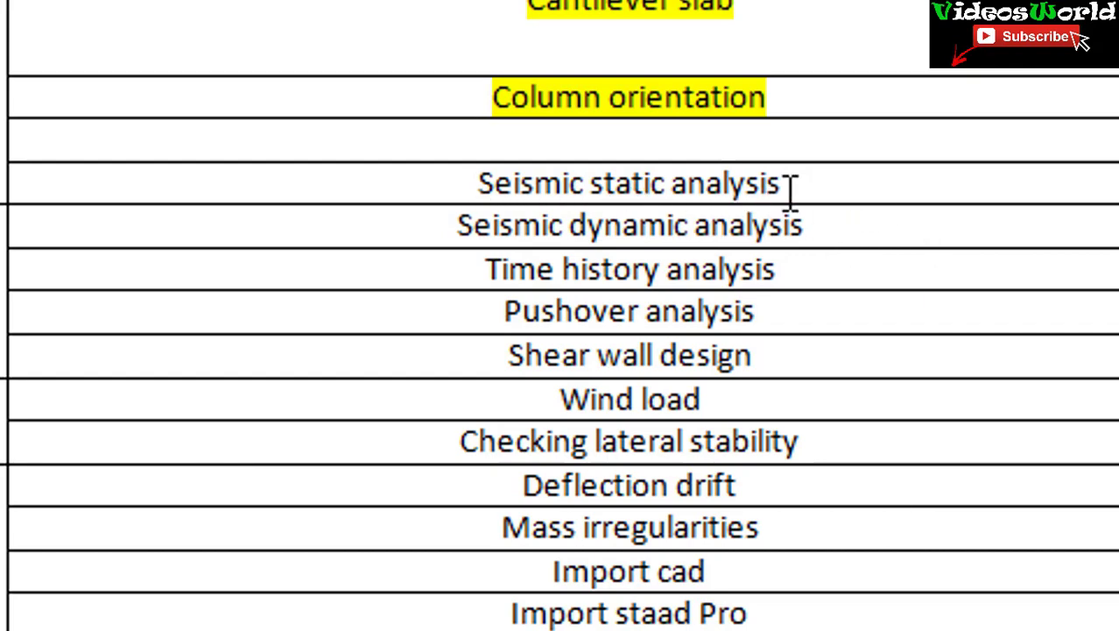
Highlight 'Seismic static analysis' in yellow, then select the 'Seismic dynamic analysis' entry.
{"action": "left_click_drag", "start_coordinate": [789, 187], "coordinate": [494, 182]}
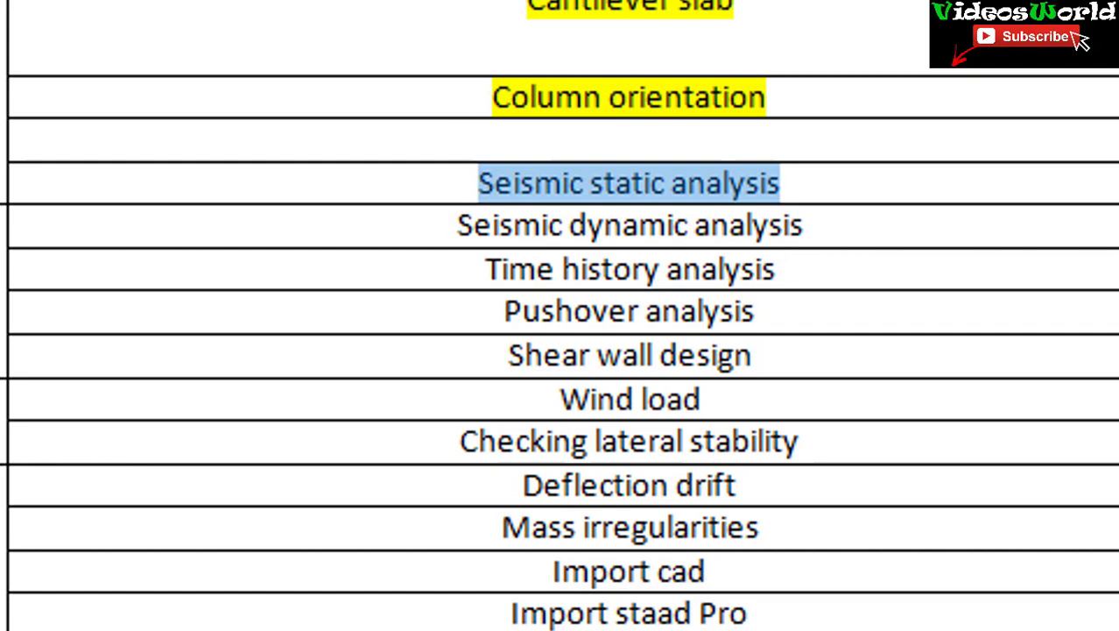
{"action": "left_click_drag", "start_coordinate": [824, 226], "coordinate": [458, 226]}
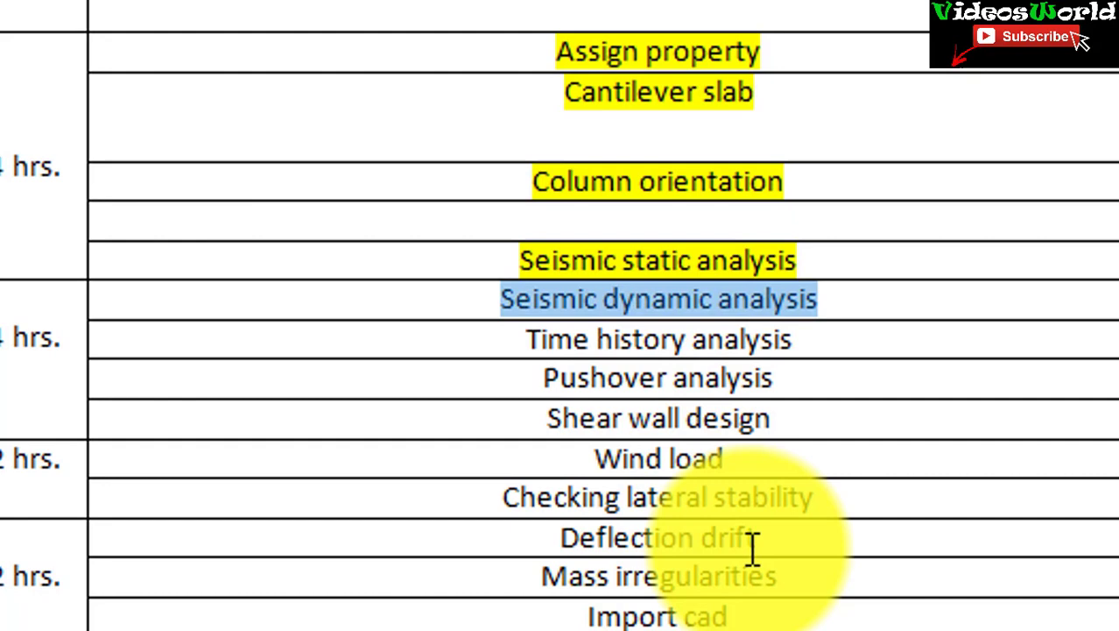
Append '/Response spectrum Analysis' to the Seismic dynamic analysis entry, fixing the 'pectrum' typo.
{"action": "left_click", "coordinate": [854, 292]}
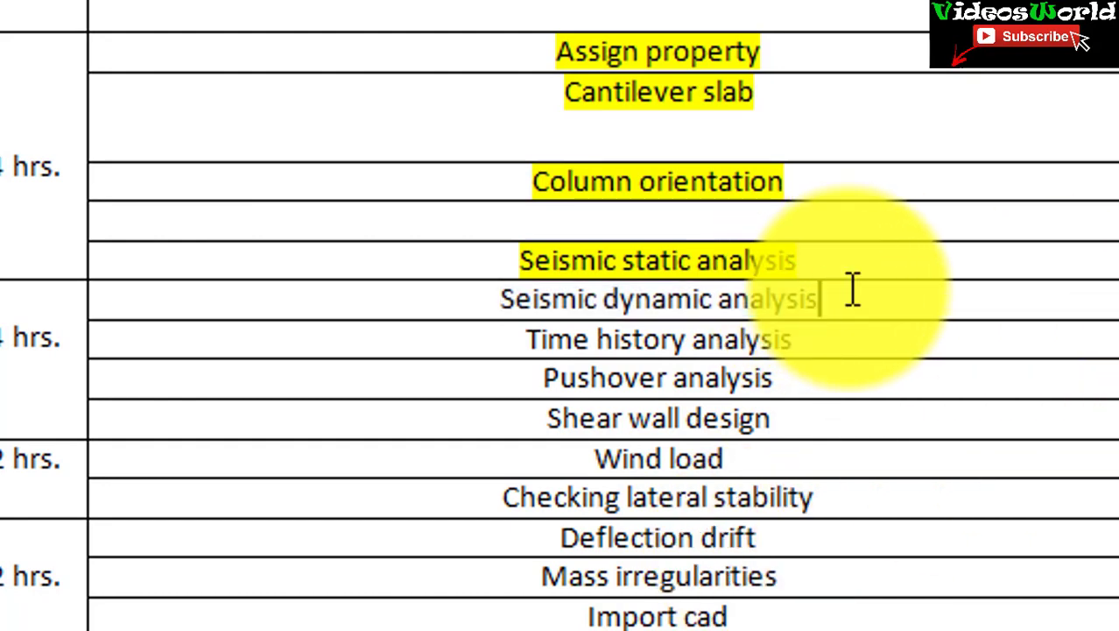
{"action": "type", "text": "/Re"}
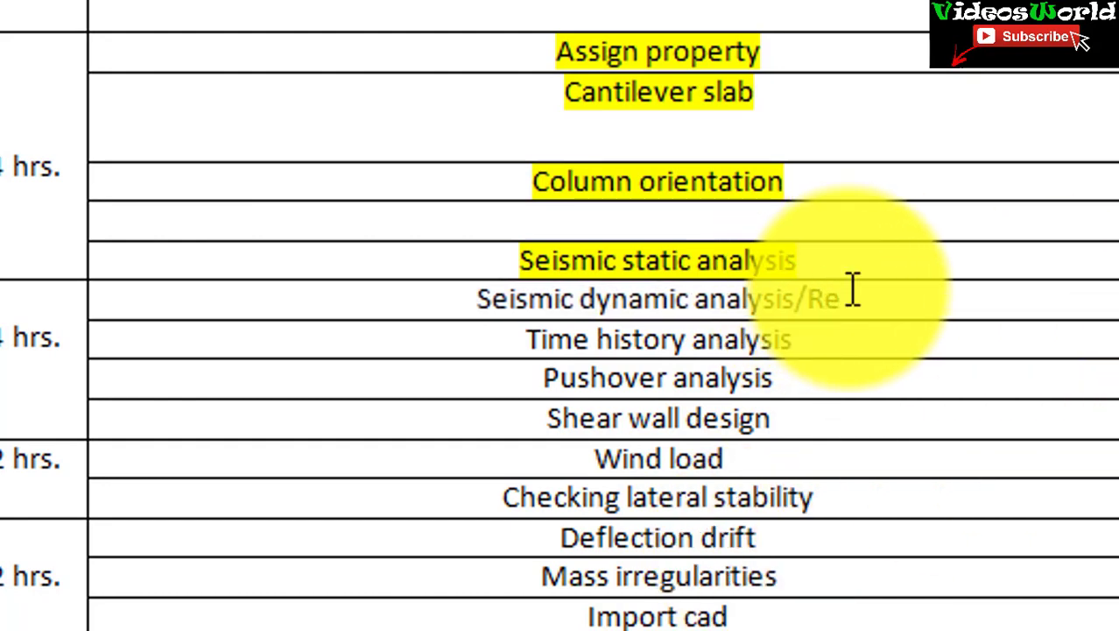
{"action": "type", "text": "sp"}
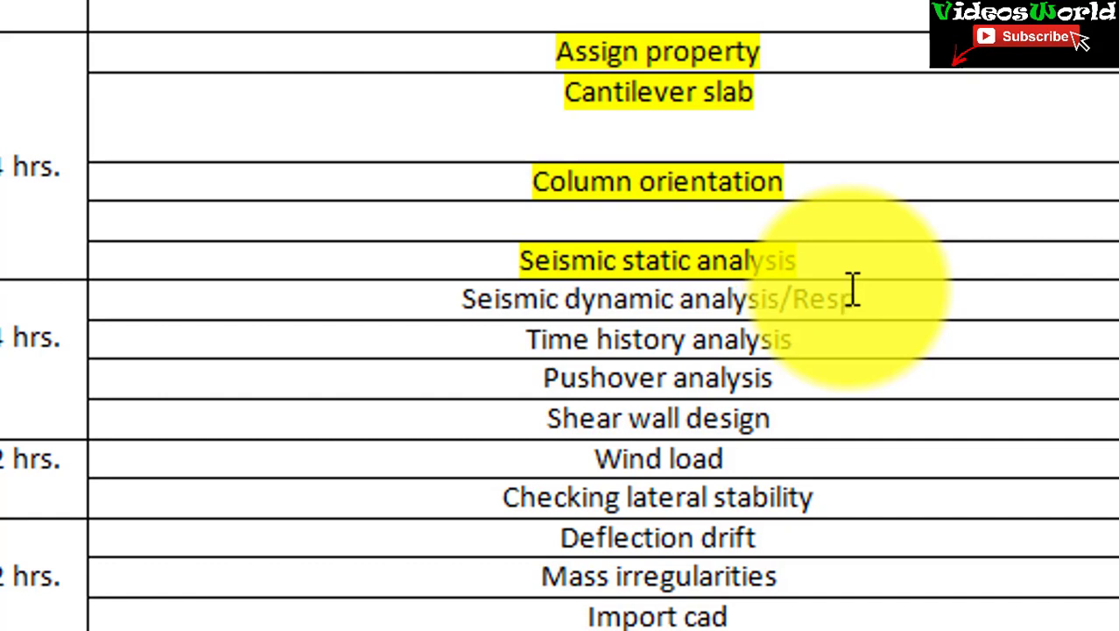
{"action": "type", "text": "onse "}
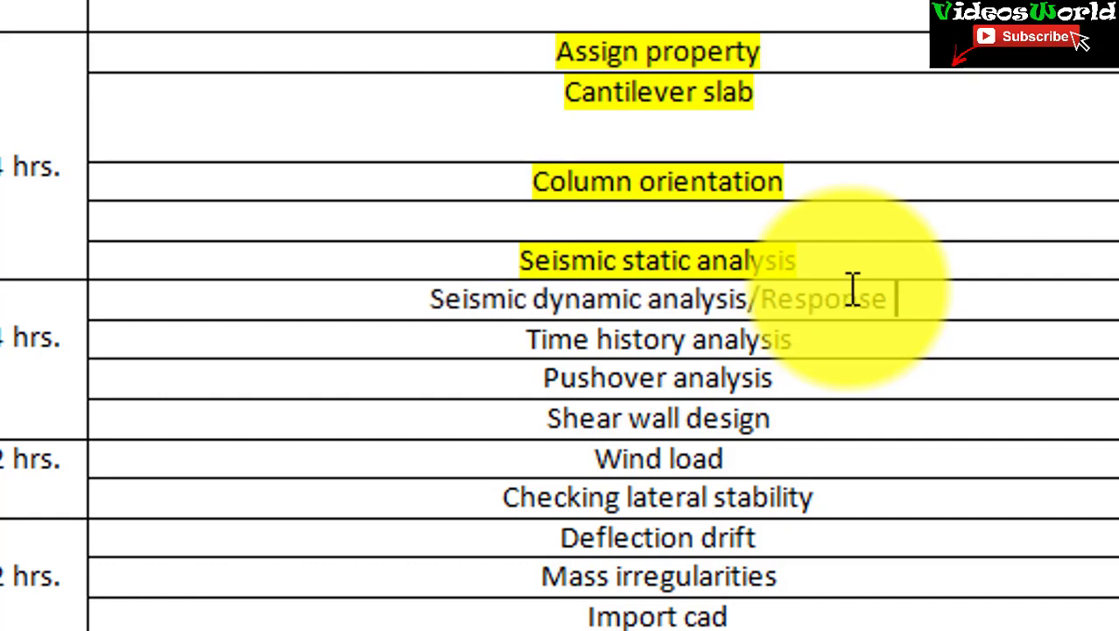
{"action": "type", "text": "p"}
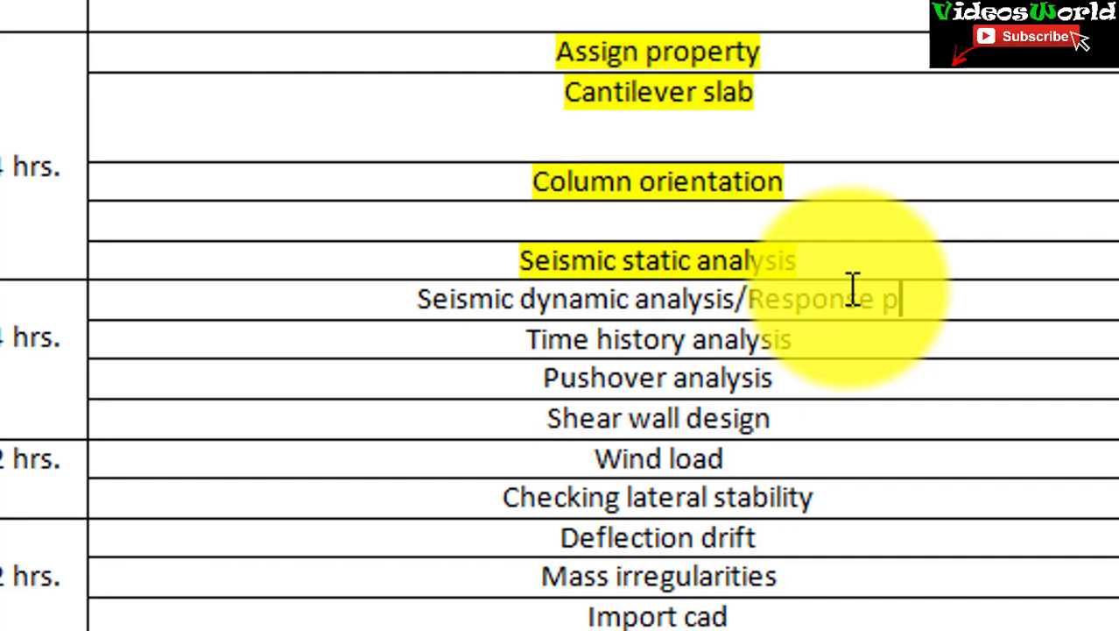
{"action": "type", "text": "ectrum"}
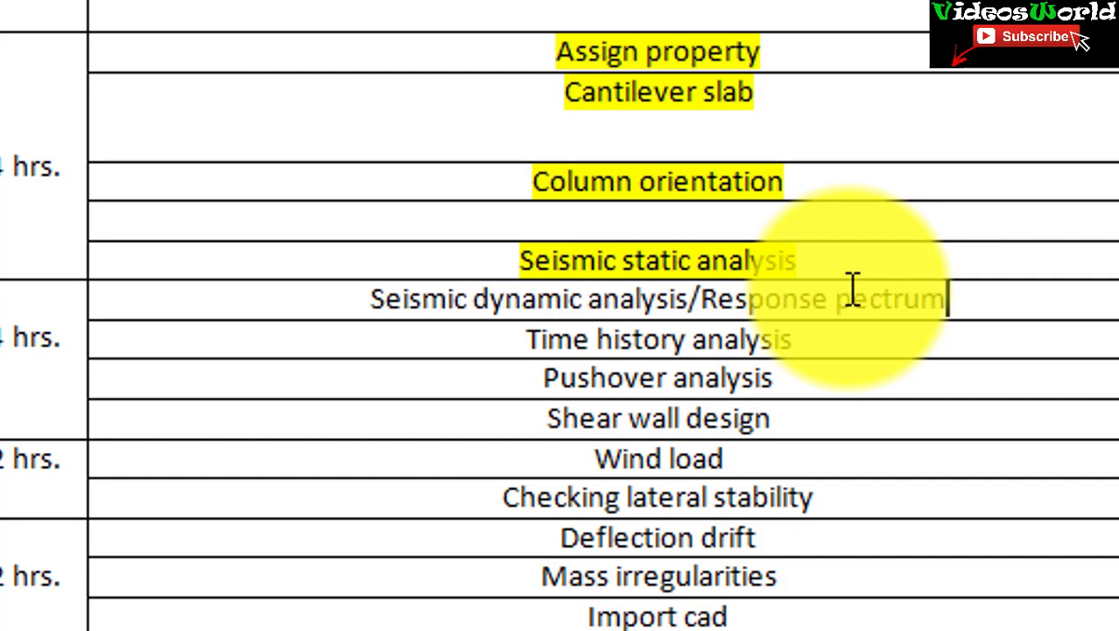
{"action": "key", "text": "Left"}
{"action": "key", "text": "Left"}
{"action": "key", "text": "Left"}
{"action": "key", "text": "Left"}
{"action": "key", "text": "Left"}
{"action": "key", "text": "Left"}
{"action": "key", "text": "Left"}
{"action": "type", "text": "s"}
{"action": "key", "text": "Right"}
{"action": "key", "text": "Right"}
{"action": "key", "text": "Right"}
{"action": "key", "text": "Right"}
{"action": "key", "text": "Right"}
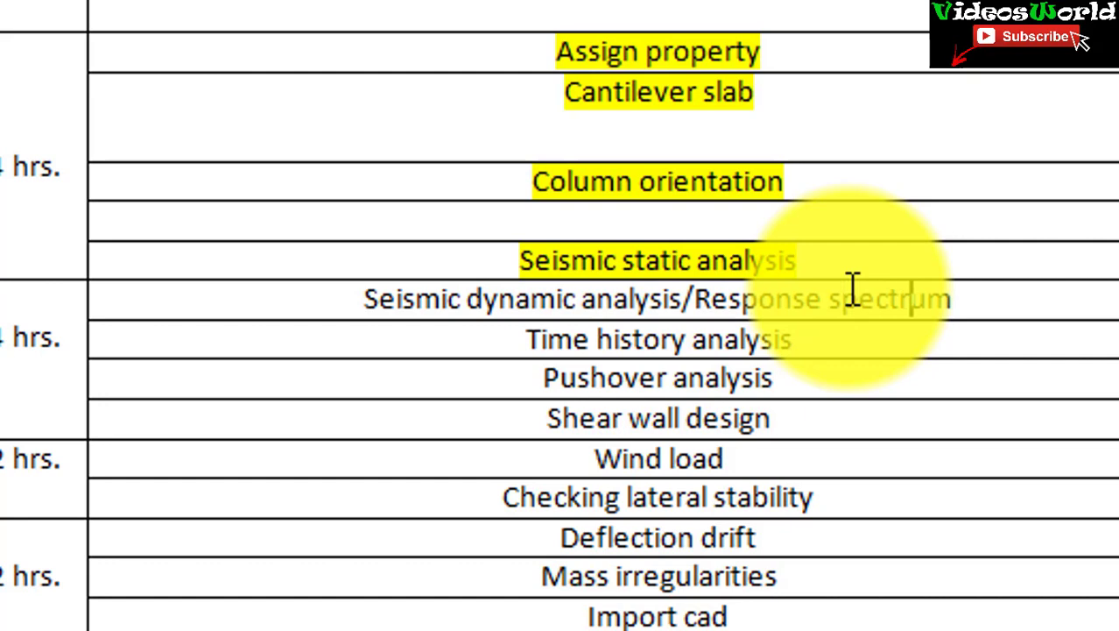
{"action": "key", "text": "Right"}
{"action": "key", "text": "Right"}
{"action": "type", "text": "Analy"}
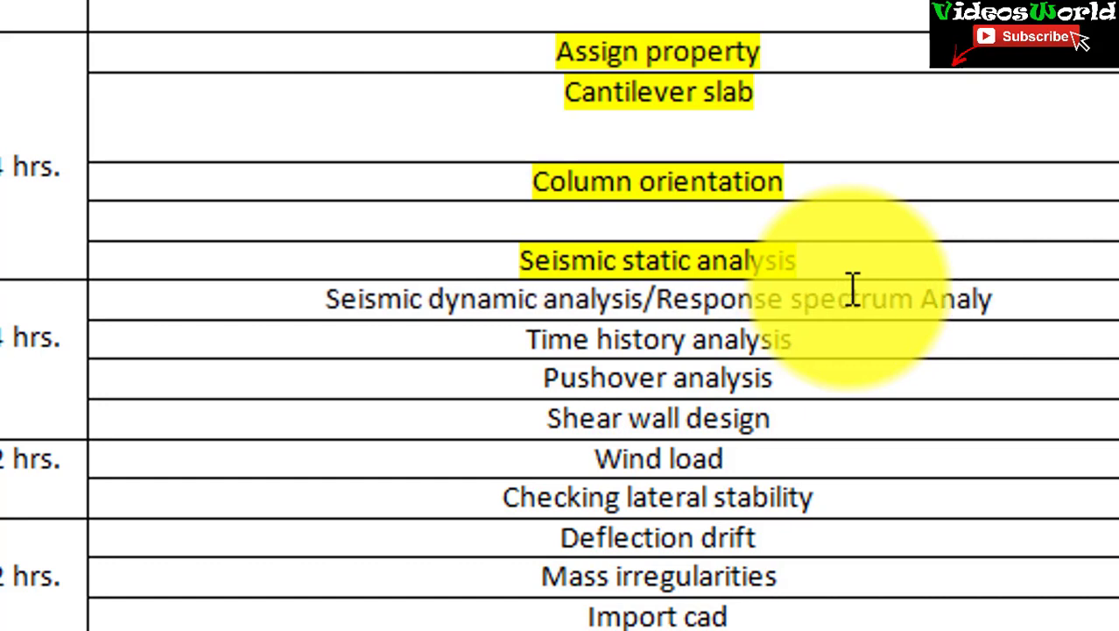
{"action": "type", "text": "sis"}
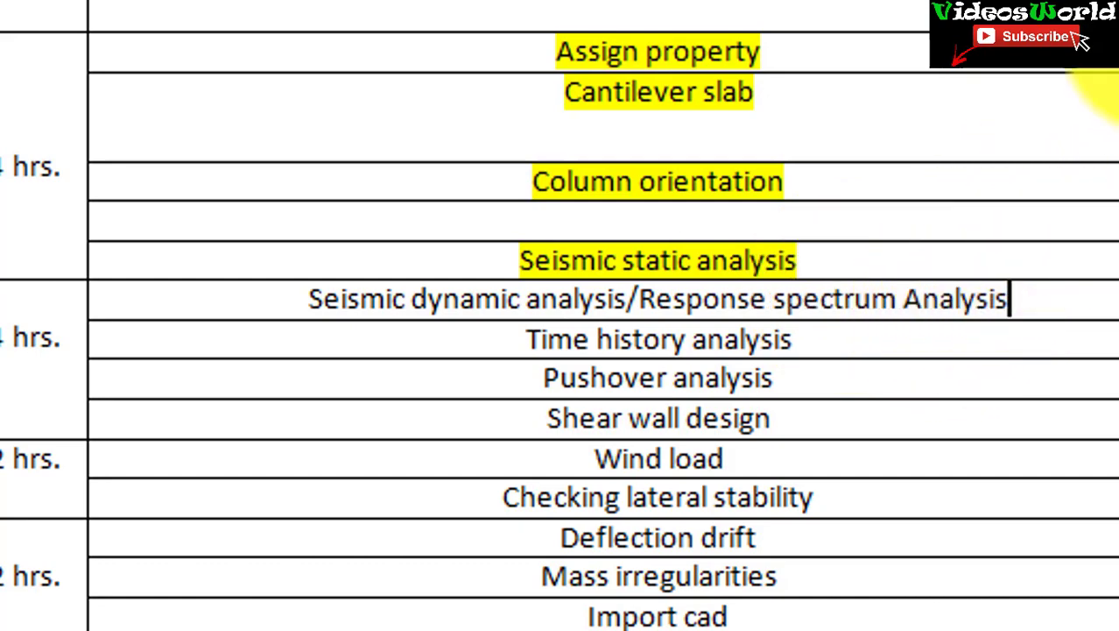
{"action": "mouse_move", "coordinate": [1086, 398]}
{"action": "left_mouse_down"}
{"action": "mouse_move", "coordinate": [1114, 114]}
{"action": "mouse_move", "coordinate": [747, 370]}
{"action": "left_mouse_up"}
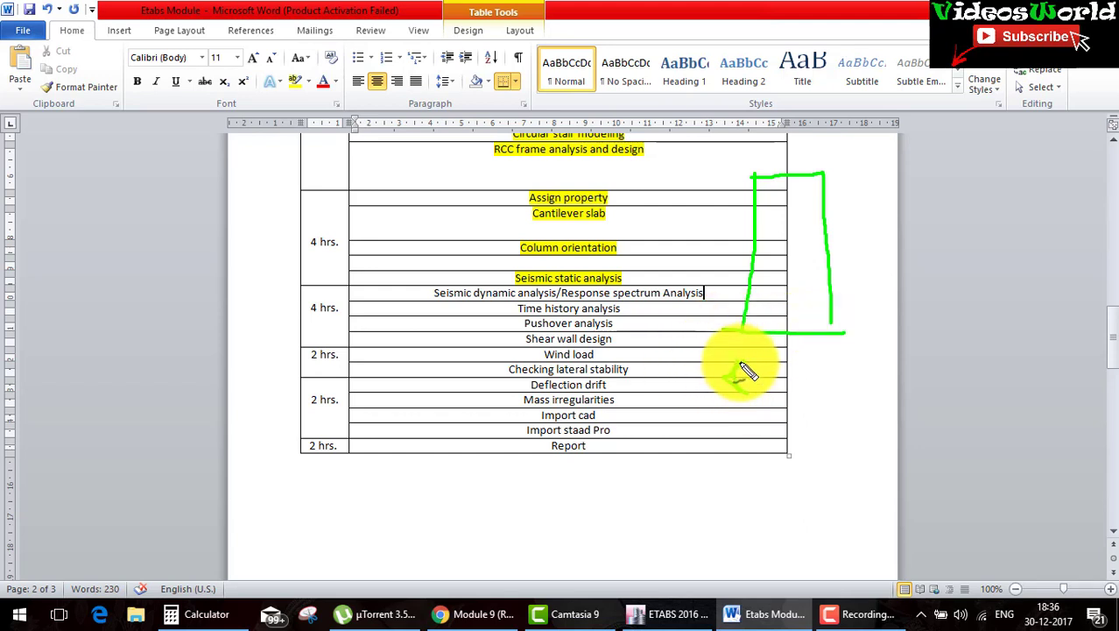
Draw green pen arrows at Deflection drift, Assign property, Cantilever slab and seismic rows, plus a zigzag.
{"action": "mouse_move", "coordinate": [741, 370]}
{"action": "left_mouse_down"}
{"action": "mouse_move", "coordinate": [854, 381]}
{"action": "mouse_move", "coordinate": [839, 401]}
{"action": "mouse_move", "coordinate": [807, 379]}
{"action": "mouse_move", "coordinate": [723, 387]}
{"action": "mouse_move", "coordinate": [819, 403]}
{"action": "left_mouse_up"}
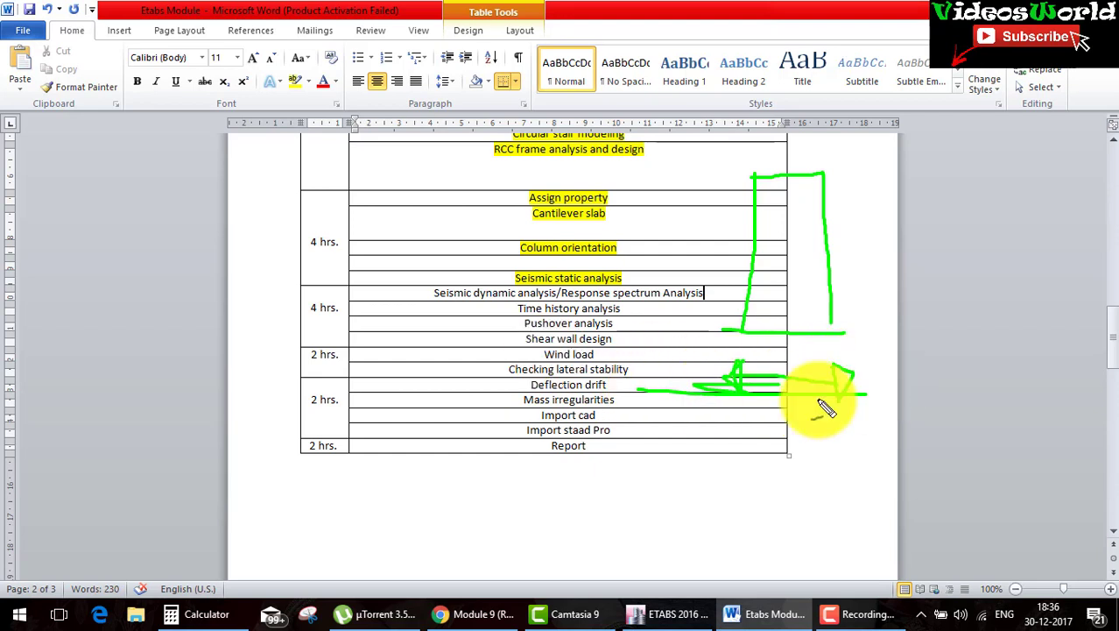
{"action": "mouse_move", "coordinate": [817, 453]}
{"action": "left_mouse_down"}
{"action": "mouse_move", "coordinate": [656, 487]}
{"action": "mouse_move", "coordinate": [834, 525]}
{"action": "left_mouse_up"}
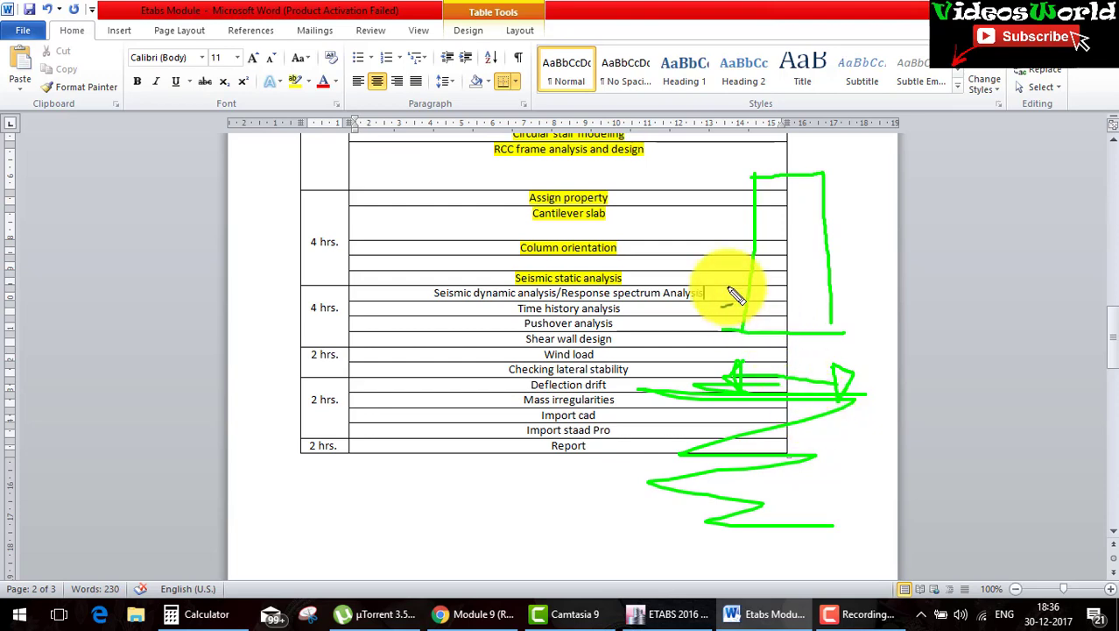
{"action": "left_click_drag", "start_coordinate": [646, 186], "coordinate": [755, 186]}
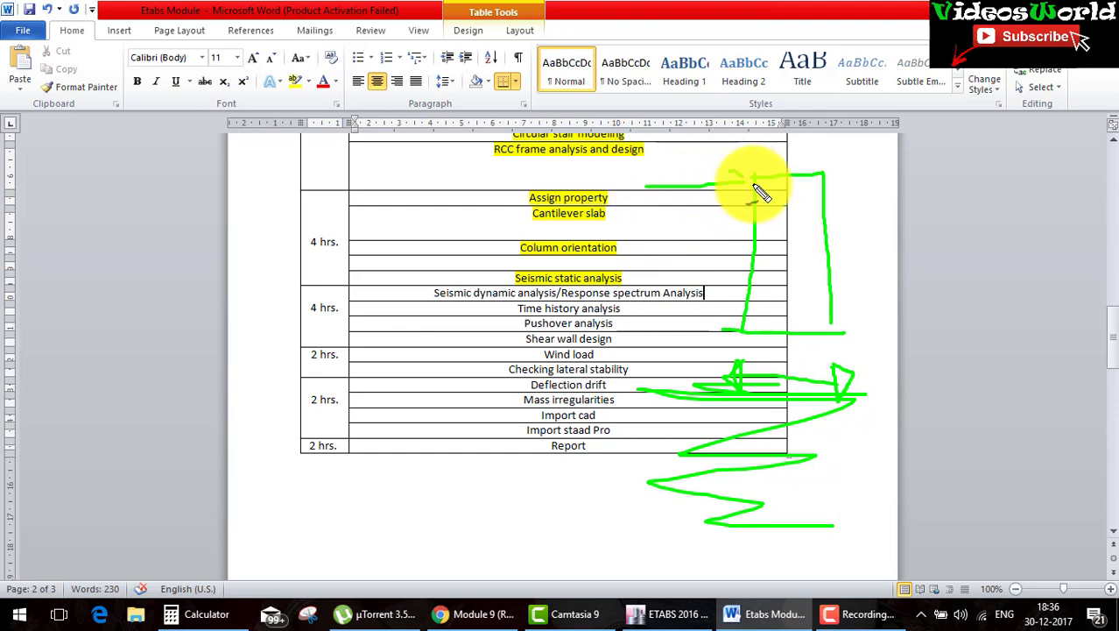
{"action": "left_click_drag", "start_coordinate": [672, 218], "coordinate": [743, 221]}
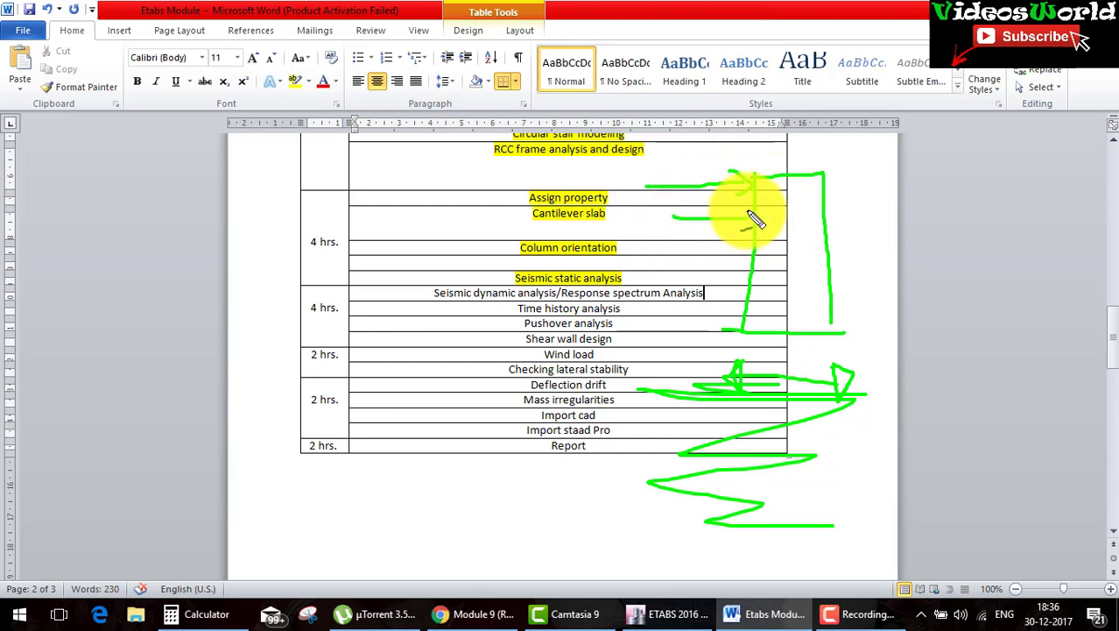
{"action": "left_click_drag", "start_coordinate": [695, 259], "coordinate": [750, 261]}
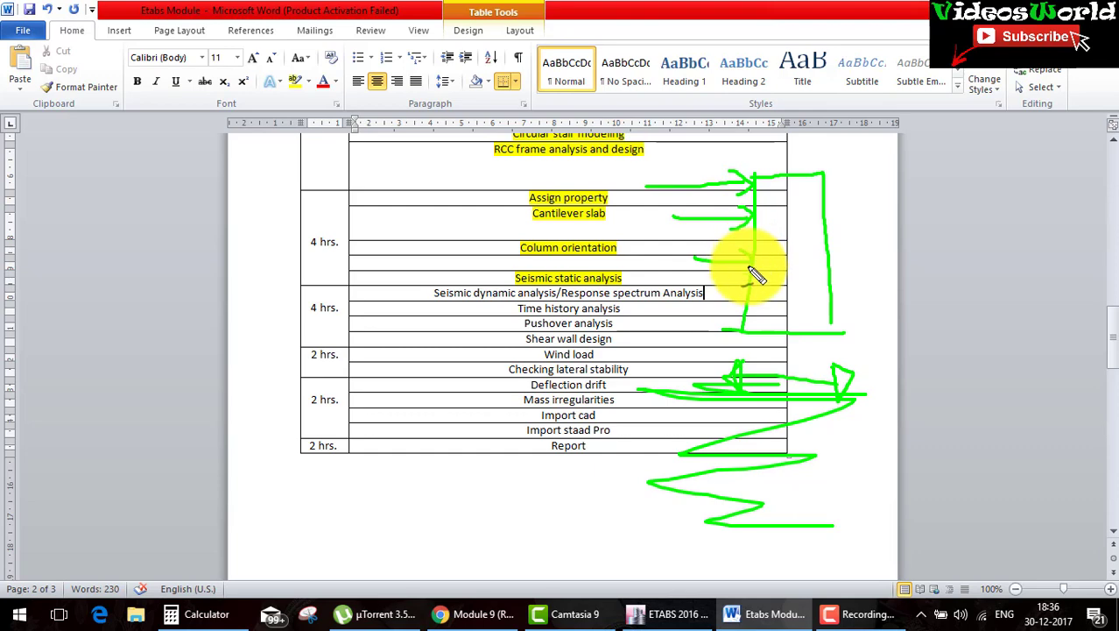
{"action": "left_click_drag", "start_coordinate": [734, 317], "coordinate": [749, 313]}
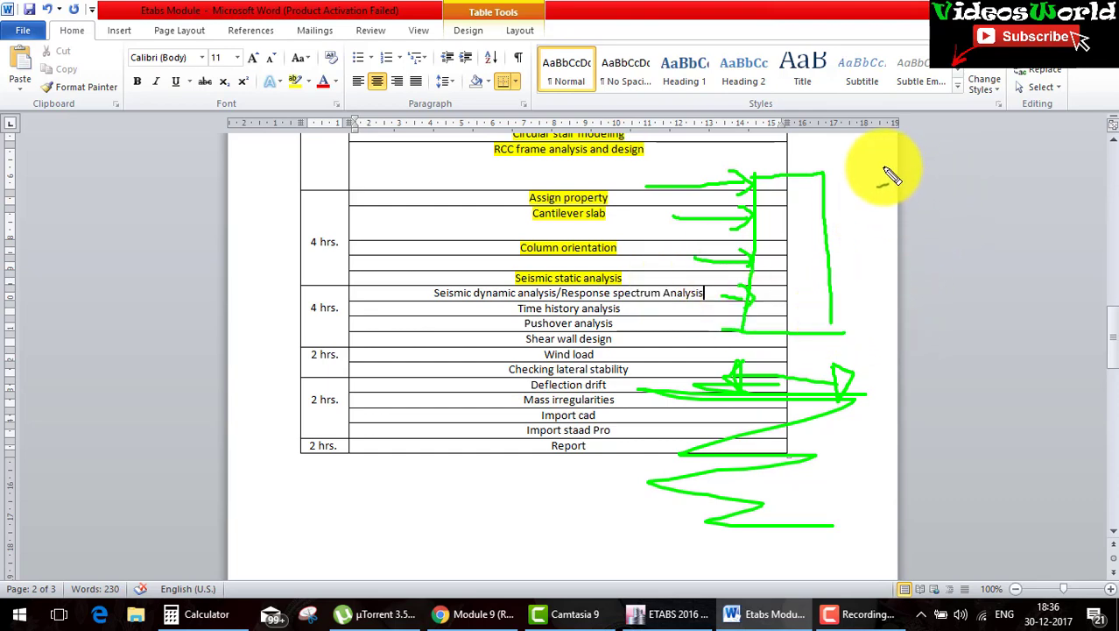
Sketch a column and its deflected shape on a hatched fixed support, then clear all markings.
{"action": "mouse_move", "coordinate": [884, 168]}
{"action": "left_mouse_down"}
{"action": "mouse_move", "coordinate": [887, 316]}
{"action": "mouse_move", "coordinate": [918, 315]}
{"action": "left_mouse_up"}
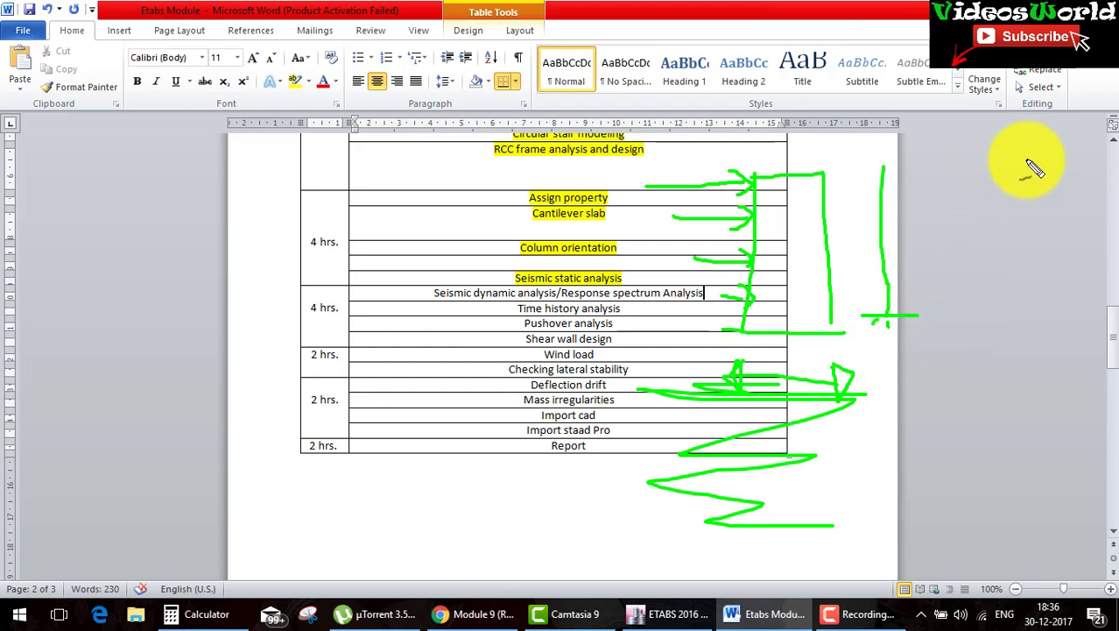
{"action": "left_click_drag", "start_coordinate": [993, 156], "coordinate": [987, 215]}
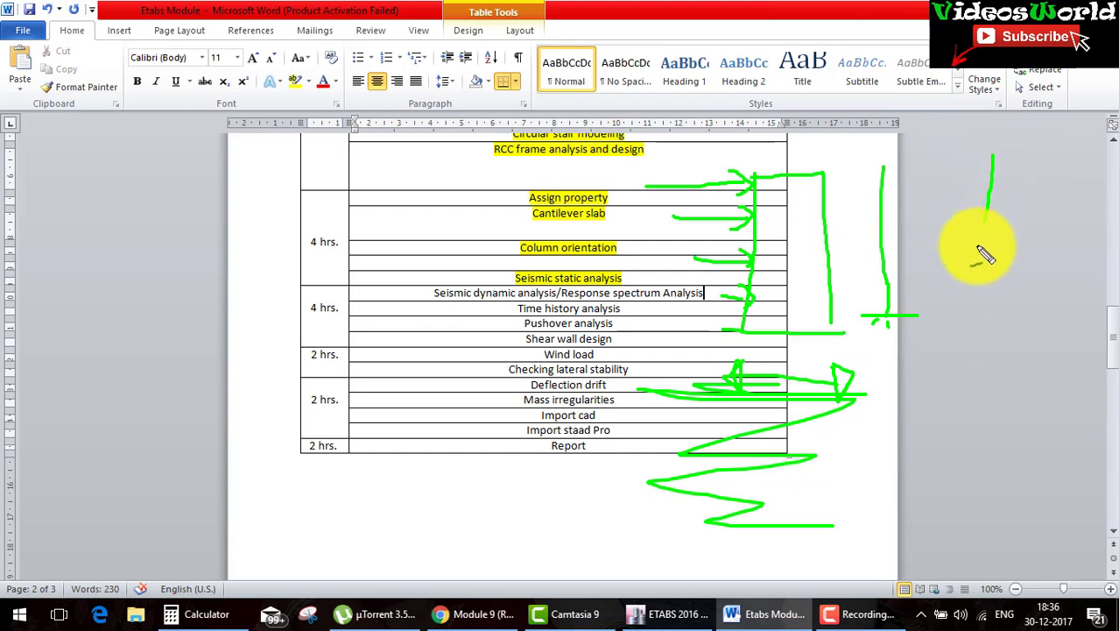
{"action": "mouse_move", "coordinate": [979, 257]}
{"action": "left_mouse_down"}
{"action": "mouse_move", "coordinate": [963, 308]}
{"action": "mouse_move", "coordinate": [981, 310]}
{"action": "mouse_move", "coordinate": [971, 459]}
{"action": "mouse_move", "coordinate": [938, 506]}
{"action": "left_mouse_up"}
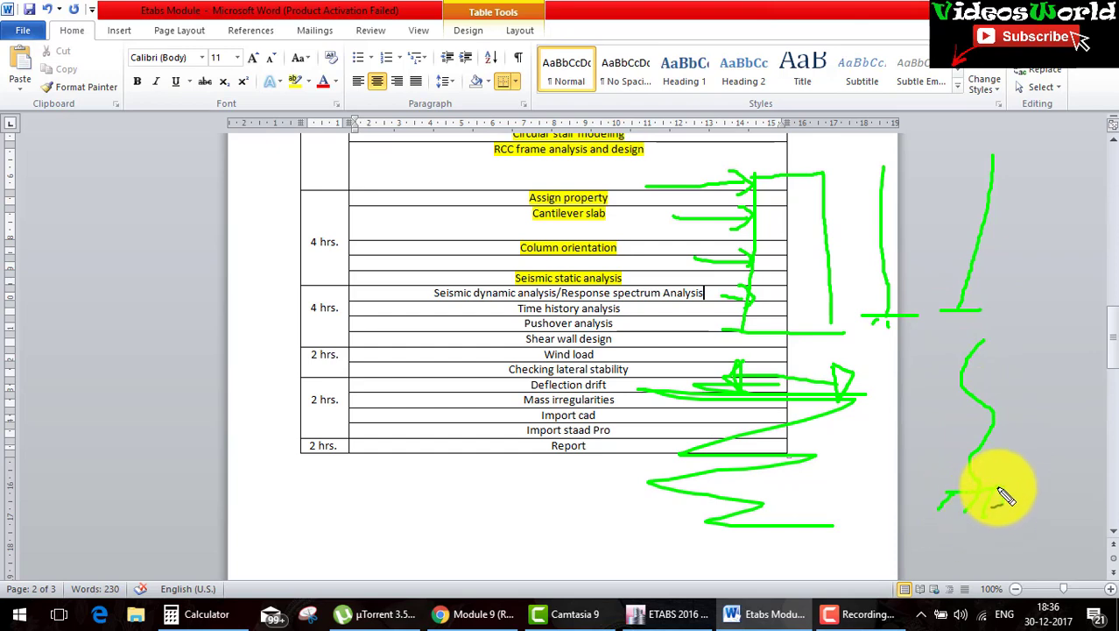
{"action": "left_click_drag", "start_coordinate": [1005, 487], "coordinate": [1002, 509]}
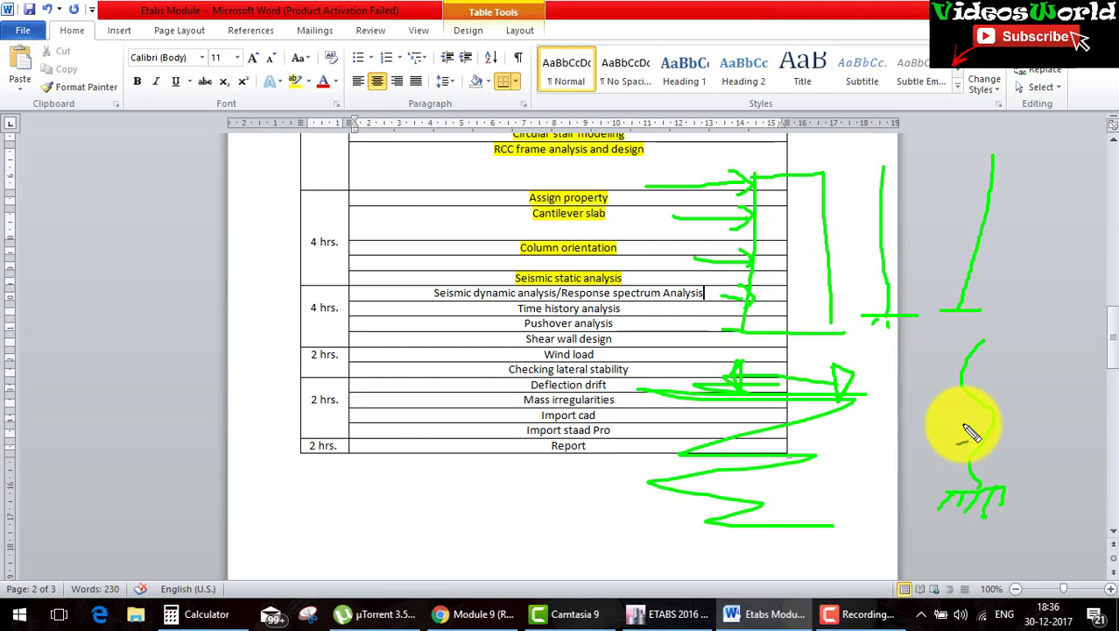
{"action": "left_click_drag", "start_coordinate": [965, 428], "coordinate": [972, 478]}
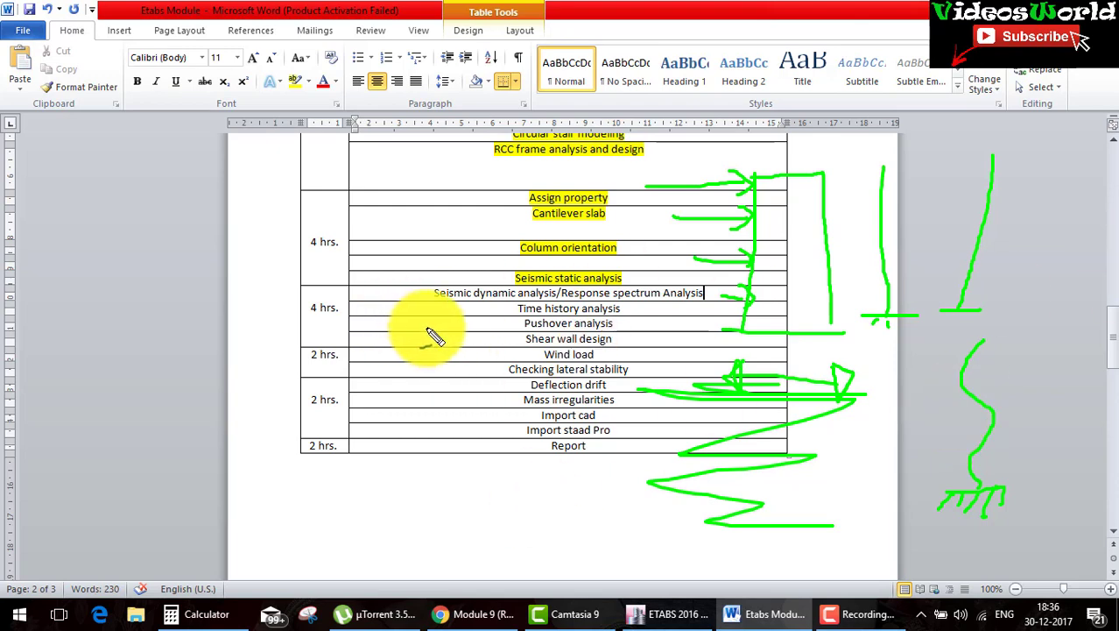
{"action": "key", "text": "Escape"}
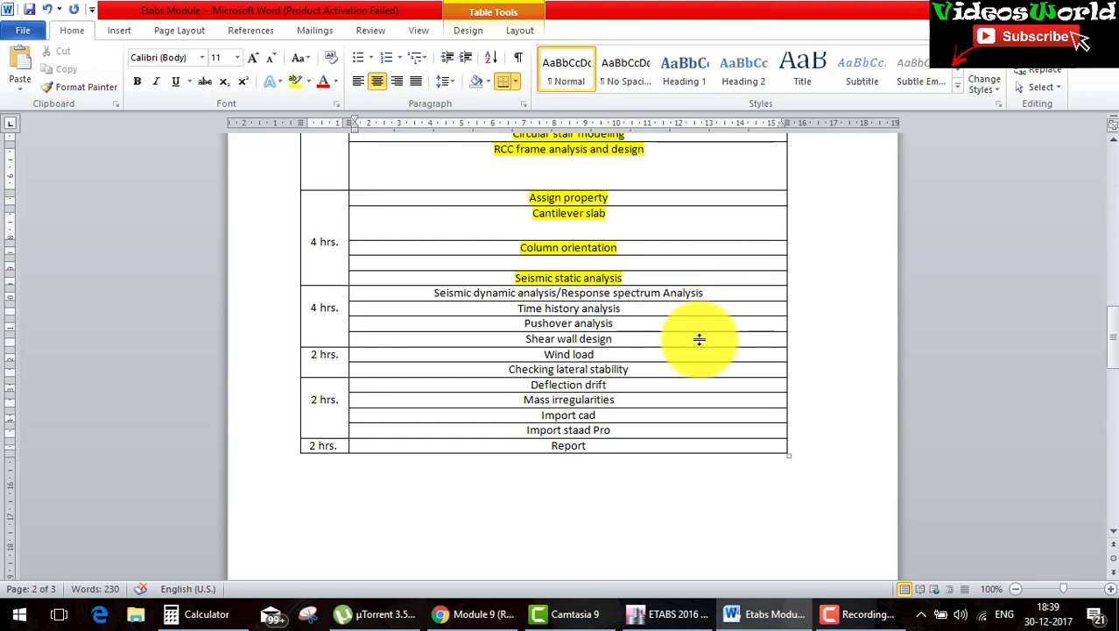
Close the response spectrum load cases table in ETABS and re-run the analysis.
{"action": "left_click", "coordinate": [667, 613]}
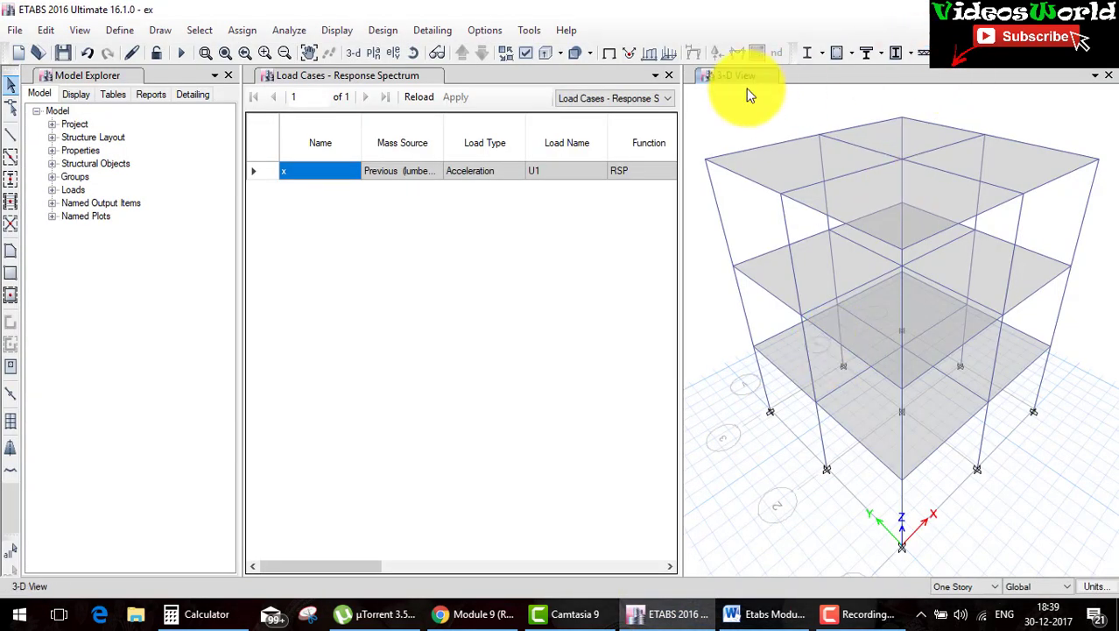
{"action": "left_click", "coordinate": [669, 75]}
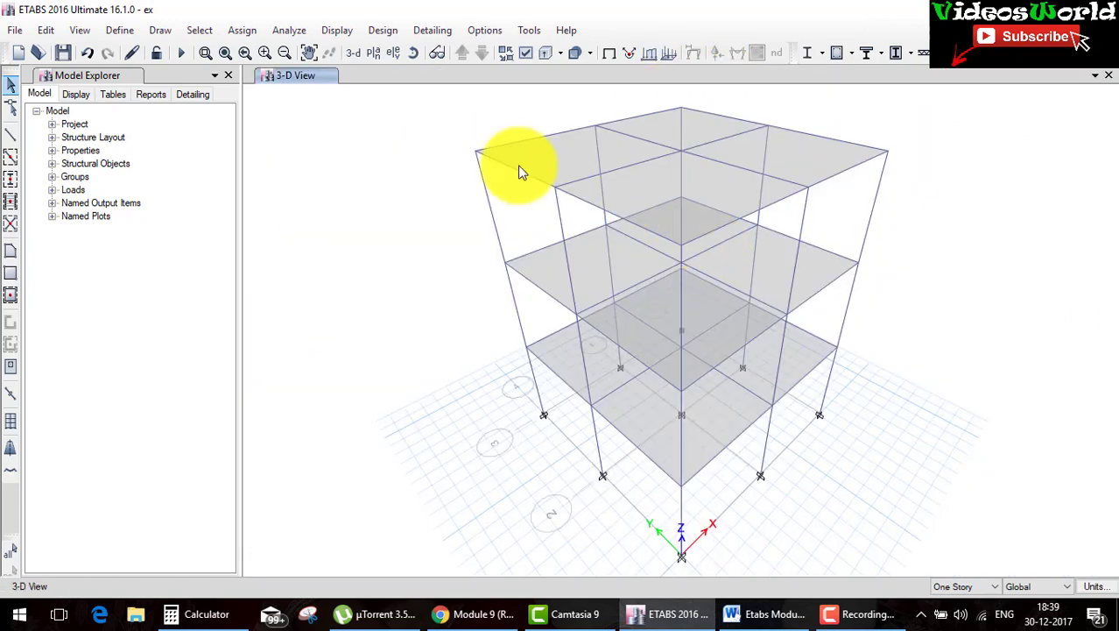
{"action": "left_click", "coordinate": [182, 52]}
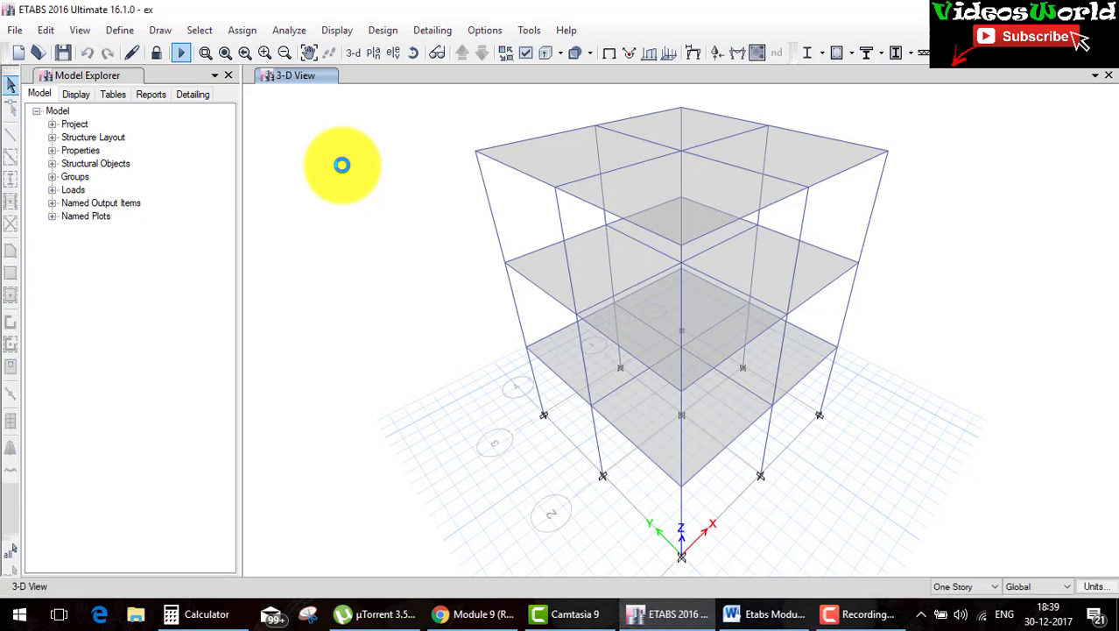
Plot eqx auto lateral loads to stories and view them as a formatted table (252.75 kN at Story3).
{"action": "left_click", "coordinate": [337, 30]}
{"action": "left_click", "coordinate": [385, 219]}
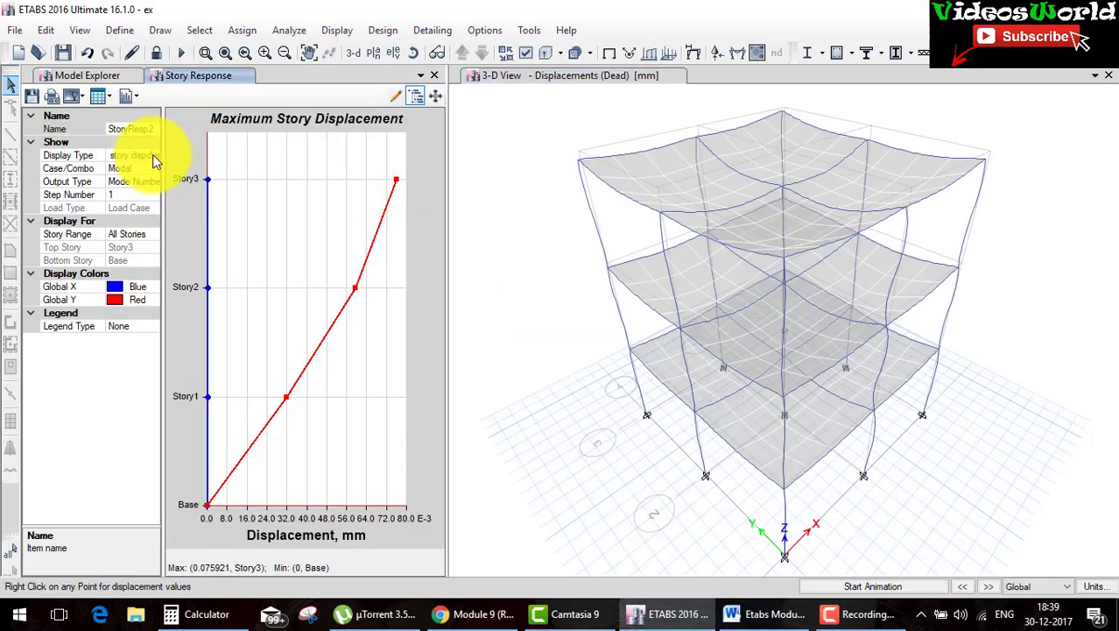
{"action": "left_click", "coordinate": [154, 156]}
{"action": "left_click", "coordinate": [154, 156]}
{"action": "left_click", "coordinate": [128, 186]}
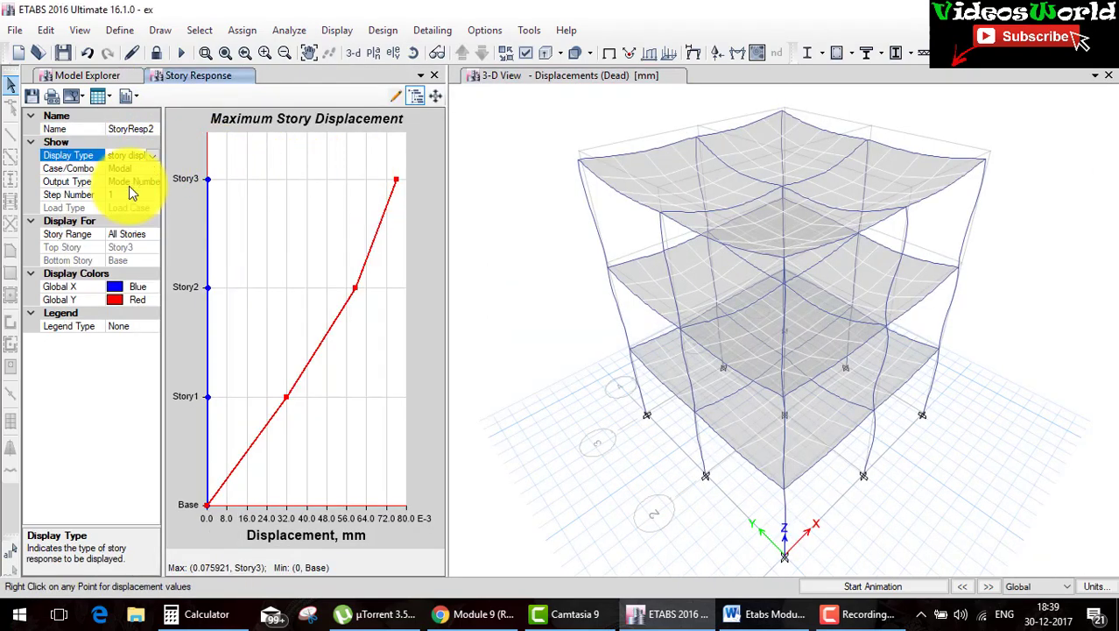
{"action": "left_click", "coordinate": [130, 111]}
{"action": "left_click", "coordinate": [102, 96]}
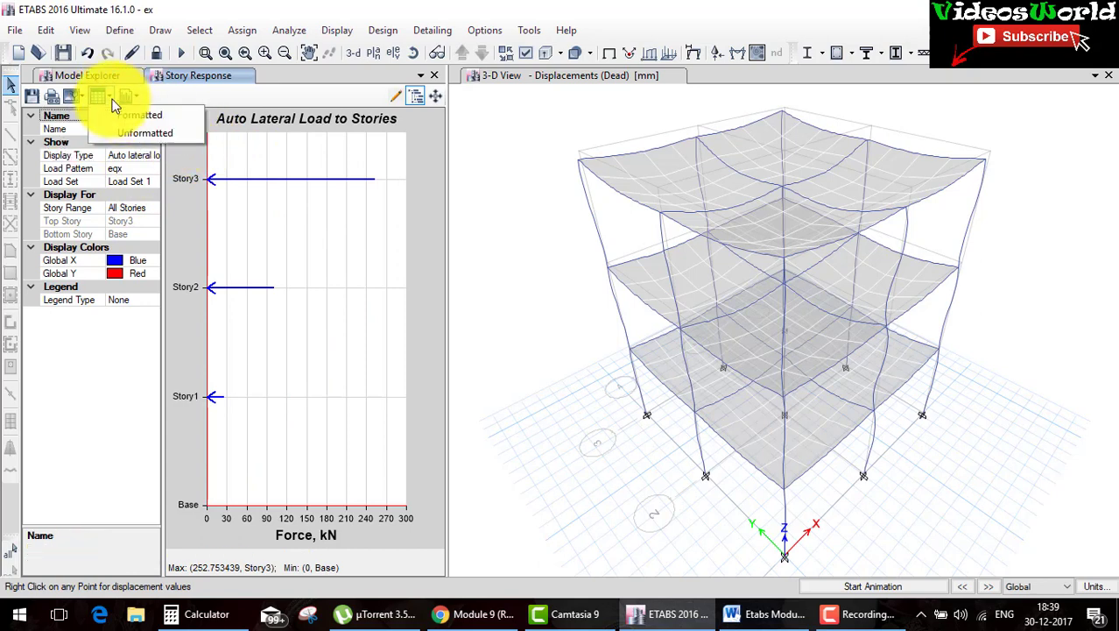
{"action": "left_click", "coordinate": [110, 112]}
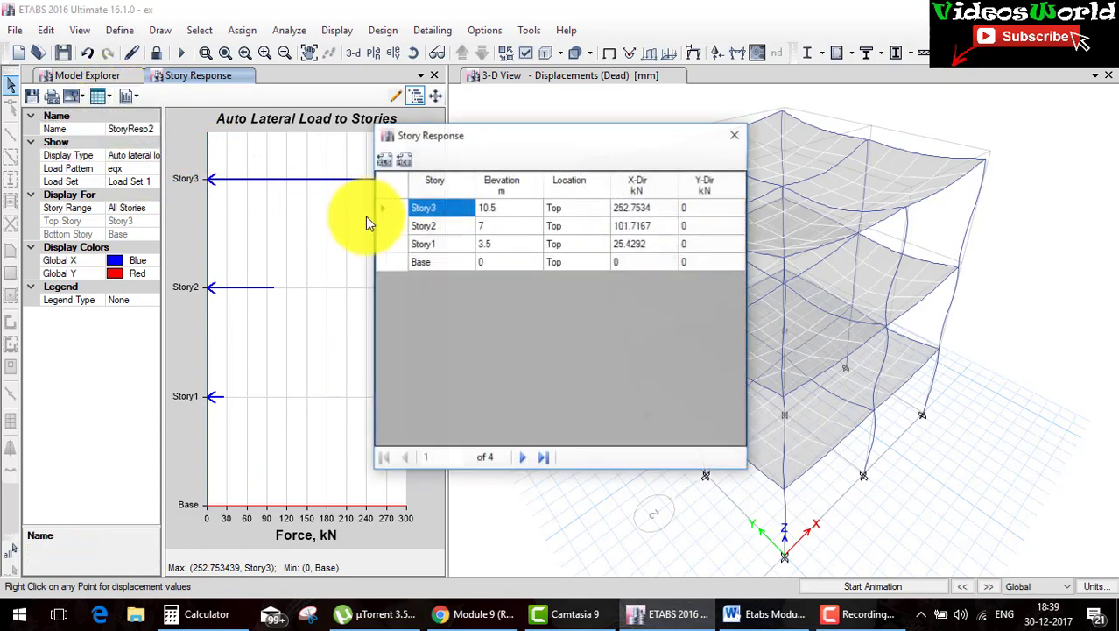
{"action": "left_click", "coordinate": [735, 135]}
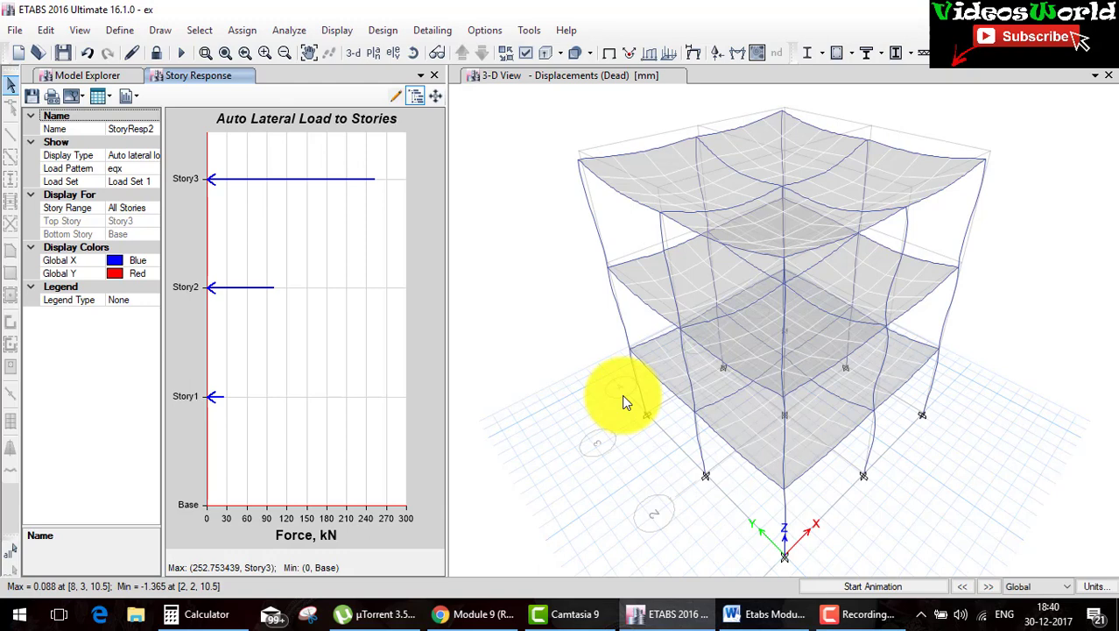
Type 'Ht>45m' on blank page 3 of the Word document.
{"action": "left_click", "coordinate": [767, 614]}
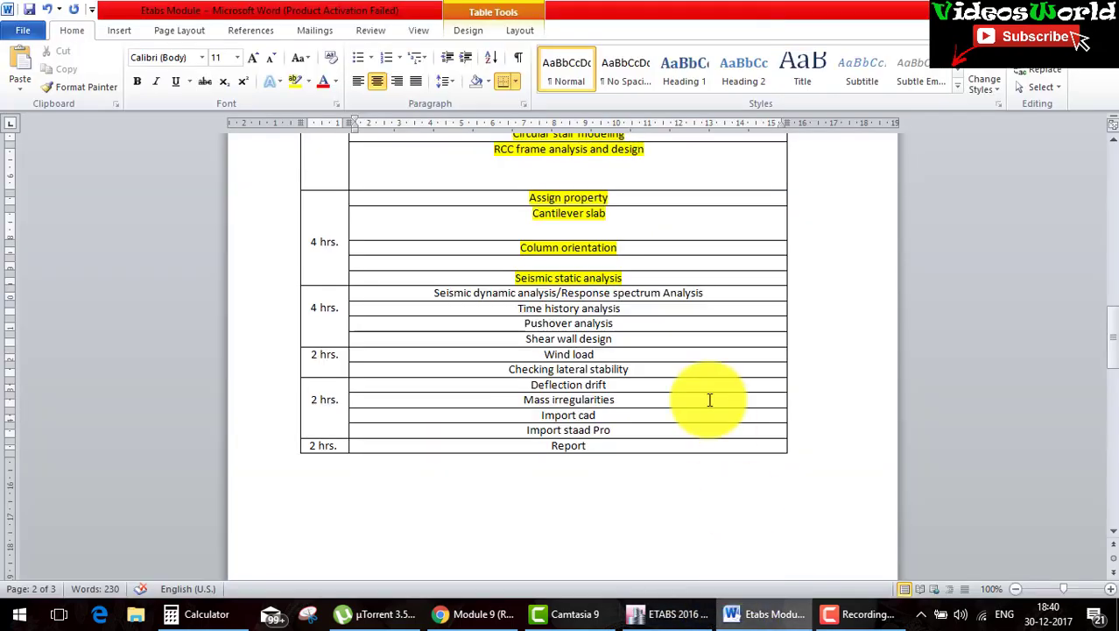
{"action": "scroll", "coordinate": [701, 350], "scroll_direction": "down", "scroll_amount": 5}
{"action": "scroll", "coordinate": [694, 322], "scroll_direction": "down", "scroll_amount": 8}
{"action": "scroll", "coordinate": [694, 324], "scroll_direction": "down", "scroll_amount": 4}
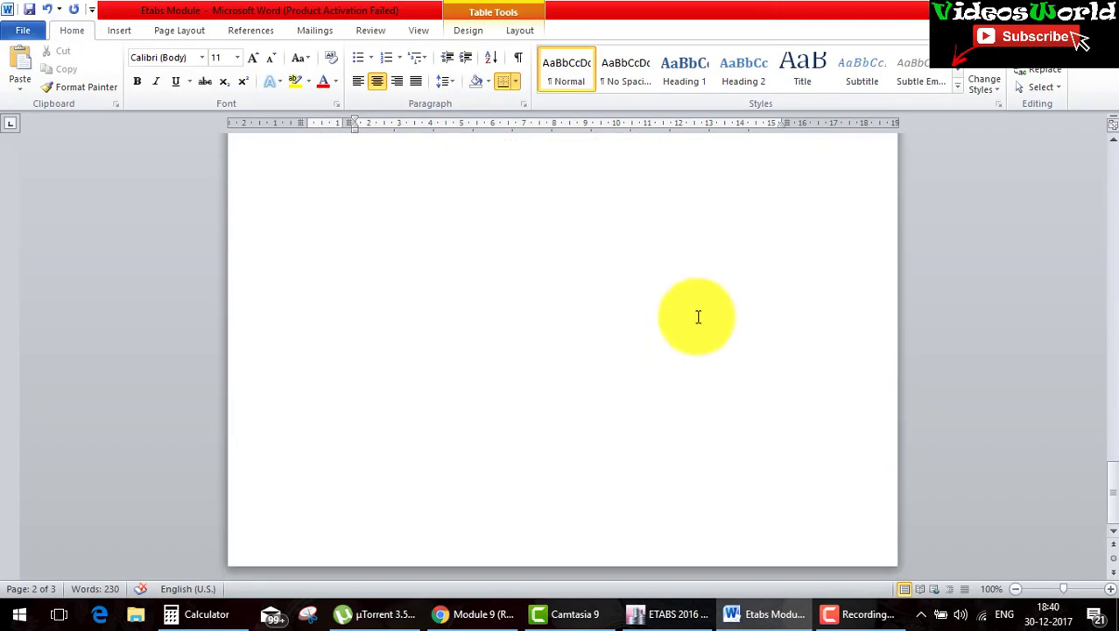
{"action": "left_click", "coordinate": [698, 317]}
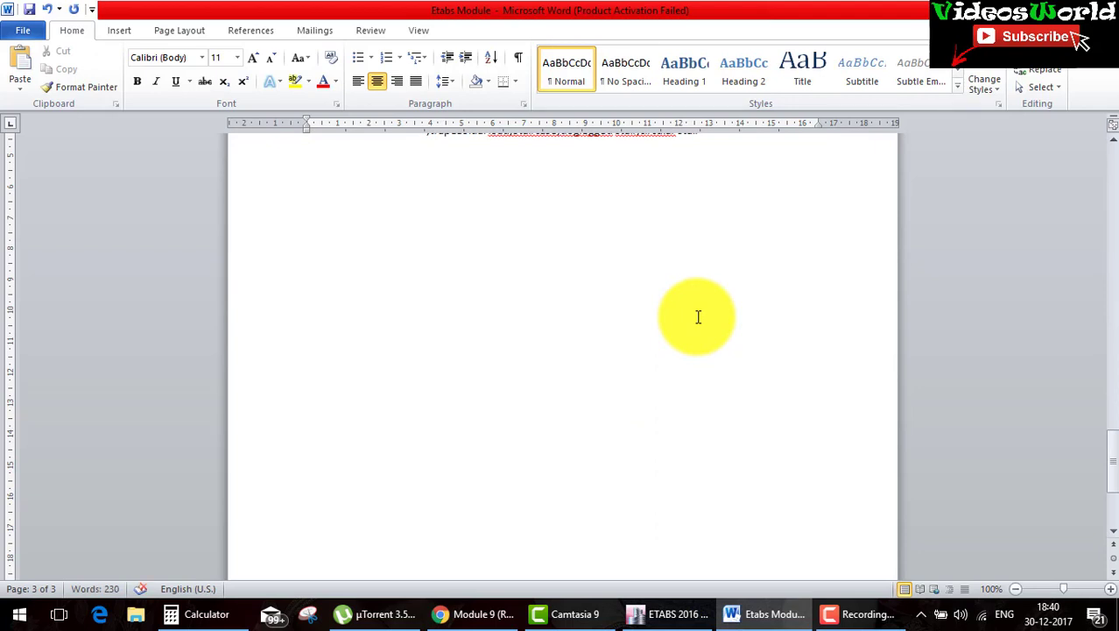
{"action": "type", "text": "Hi"}
{"action": "type", "text": ">45"}
{"action": "type", "text": "m"}
Make 'Ht>45m' bold at 48 pt and start a new line below it.
{"action": "key", "text": "shift+Up"}
{"action": "key", "text": "shift+Up"}
{"action": "key", "text": "shift+Up"}
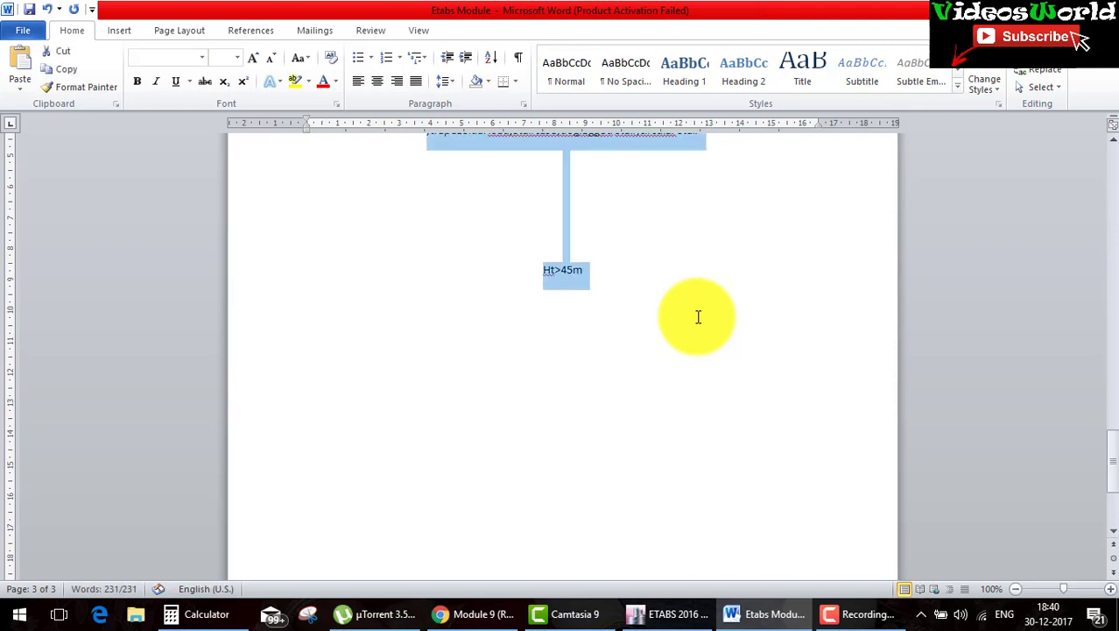
{"action": "left_click", "coordinate": [639, 290]}
{"action": "left_click_drag", "start_coordinate": [638, 289], "coordinate": [524, 277]}
{"action": "left_click", "coordinate": [137, 80]}
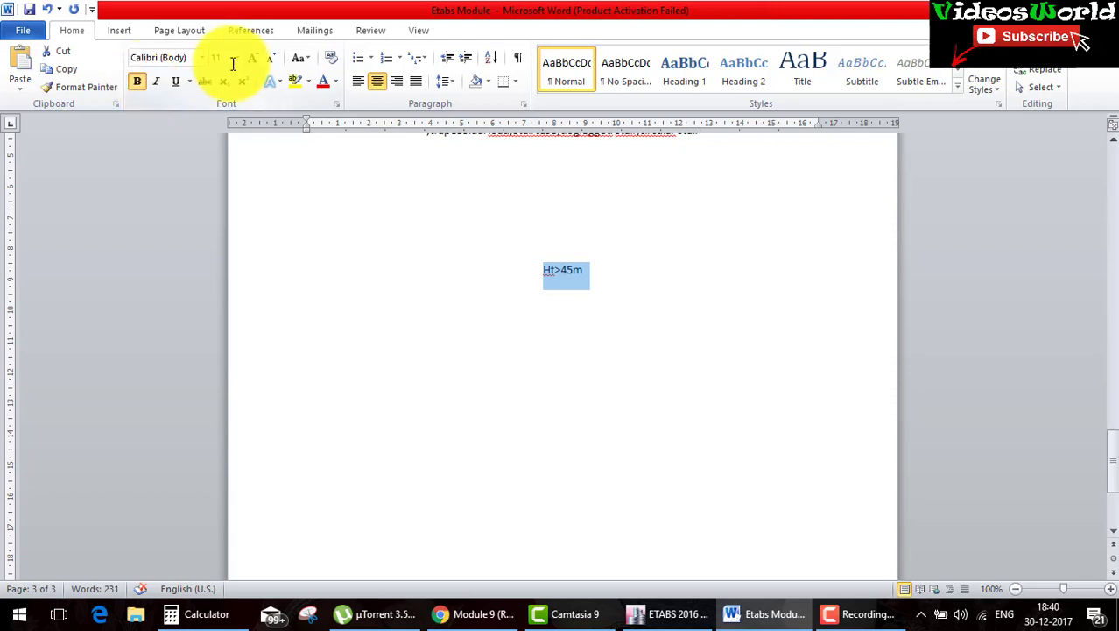
{"action": "left_click", "coordinate": [253, 58]}
{"action": "left_click", "coordinate": [253, 58]}
{"action": "left_click", "coordinate": [253, 58]}
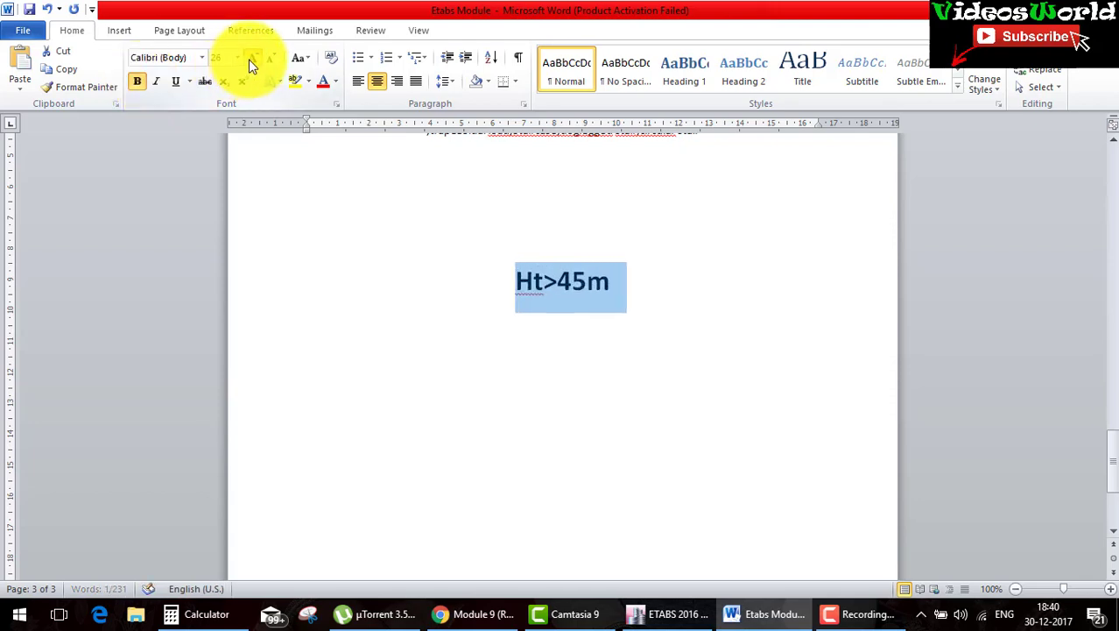
{"action": "left_click", "coordinate": [253, 58]}
{"action": "left_click", "coordinate": [708, 311]}
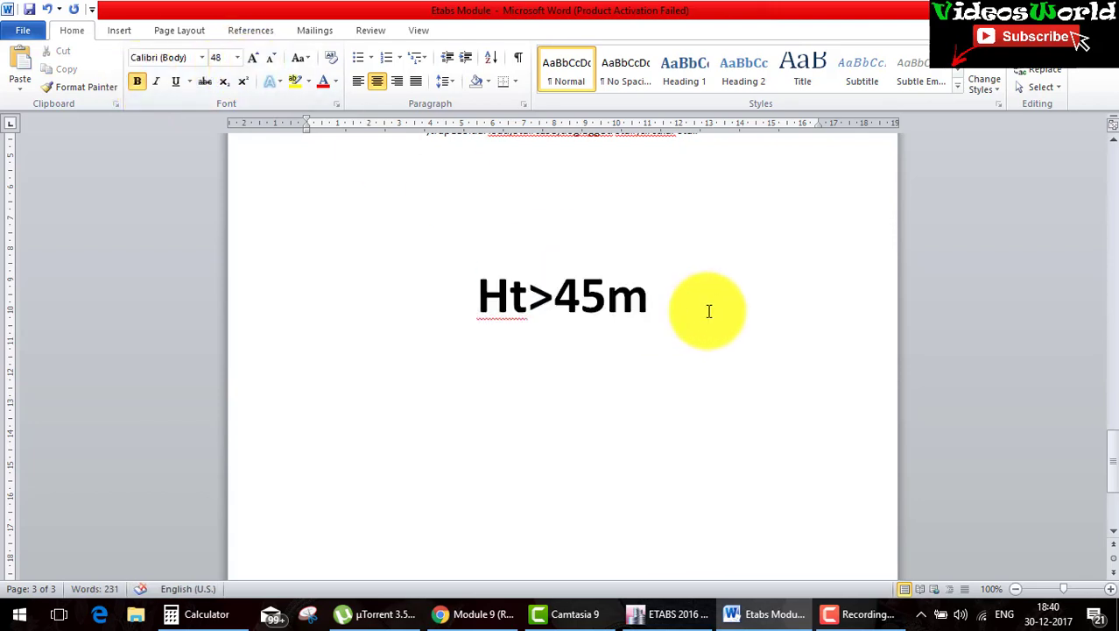
{"action": "key", "text": "Return"}
Unlock the ETABS model, confirming that the analysis results are discarded.
{"action": "key", "text": "alt+Tab"}
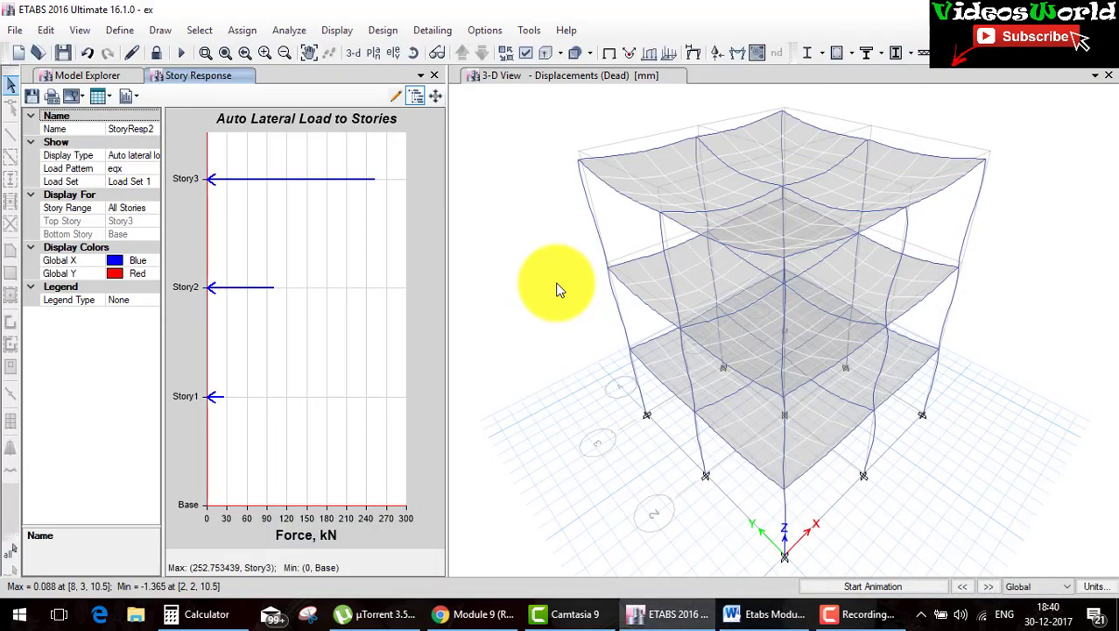
{"action": "left_click", "coordinate": [159, 55]}
{"action": "left_click", "coordinate": [549, 367]}
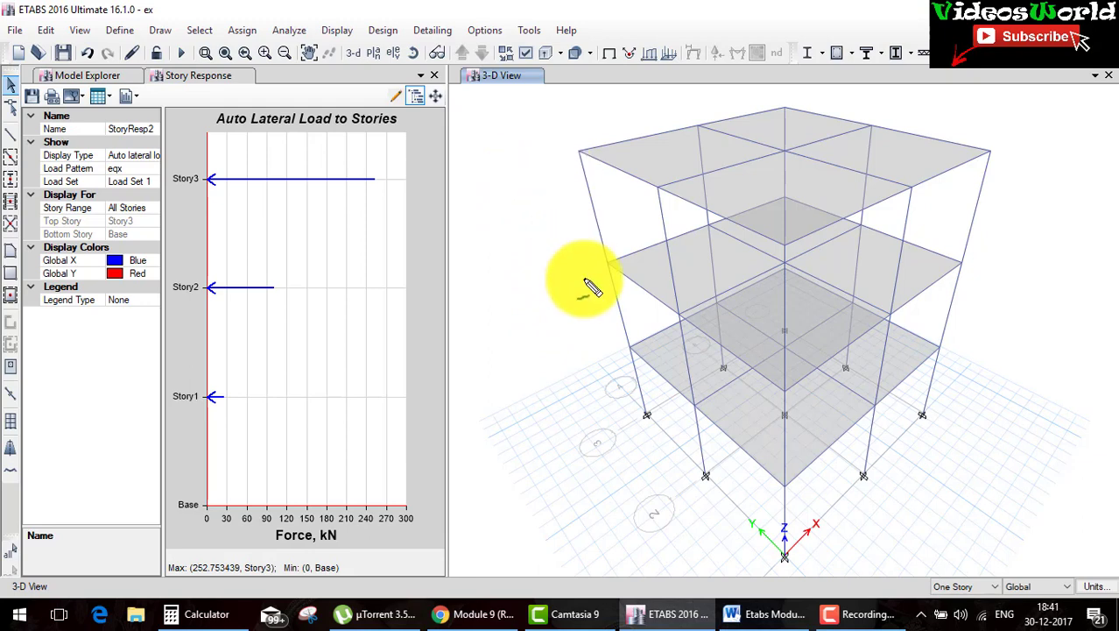
Sketch annotation strokes beside the building, then erase them and leave drawing mode.
{"action": "left_click_drag", "start_coordinate": [553, 162], "coordinate": [613, 442]}
{"action": "mouse_move", "coordinate": [659, 132]}
{"action": "left_mouse_down"}
{"action": "mouse_move", "coordinate": [699, 141]}
{"action": "mouse_move", "coordinate": [718, 188]}
{"action": "left_mouse_up"}
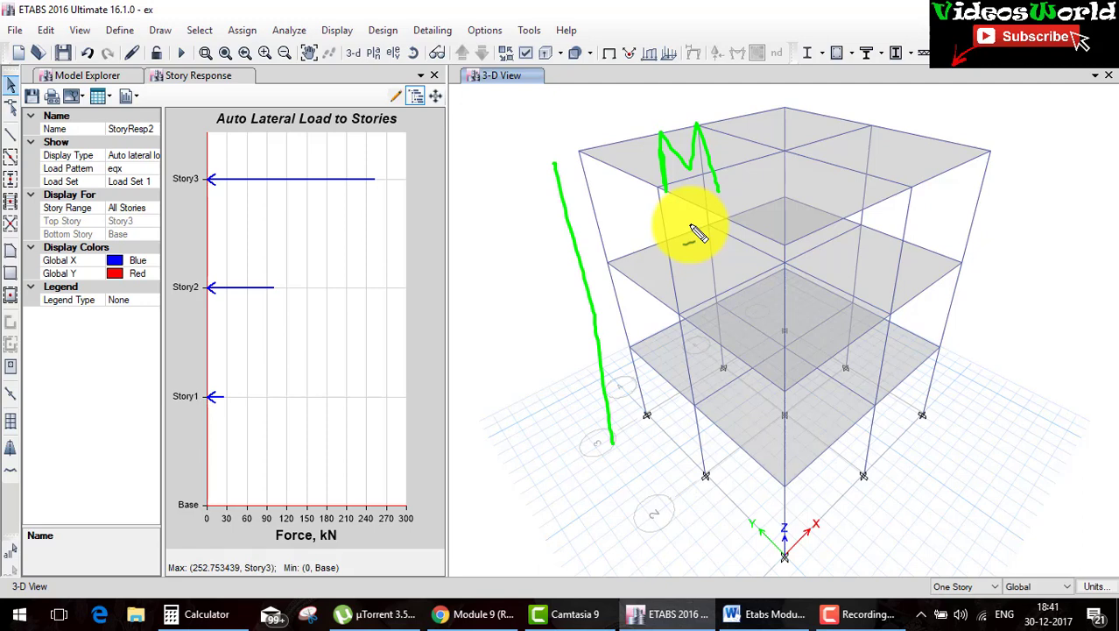
{"action": "key", "text": "e"}
{"action": "key", "text": "Escape"}
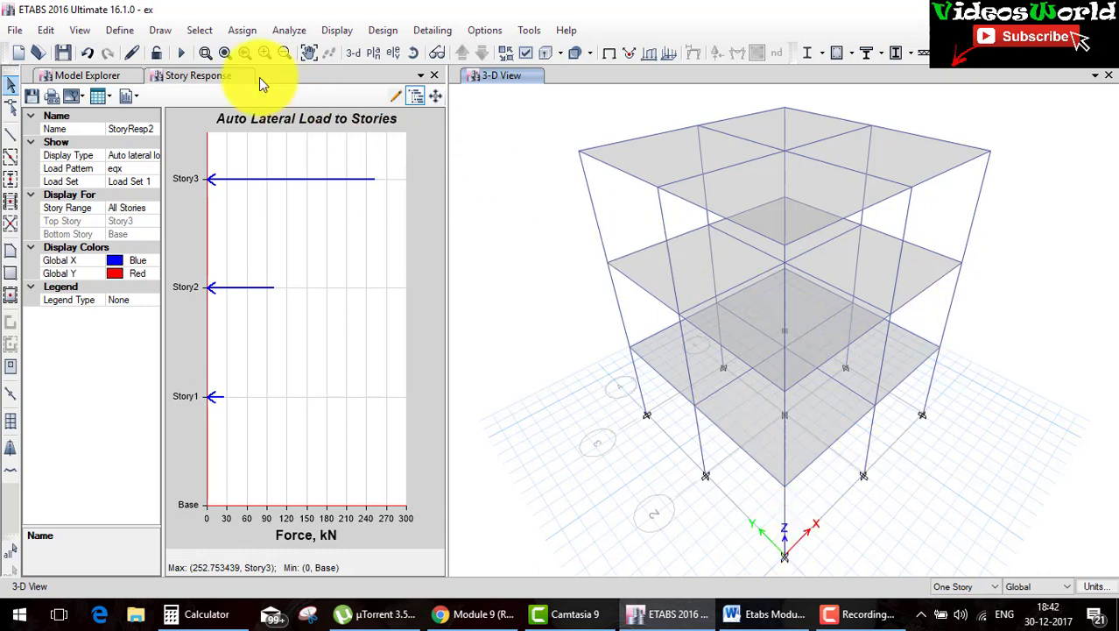
Dismiss an ASCE 7-10 spectrum definition and add a new IS1893:2002 response spectrum function instead.
{"action": "left_click", "coordinate": [120, 30]}
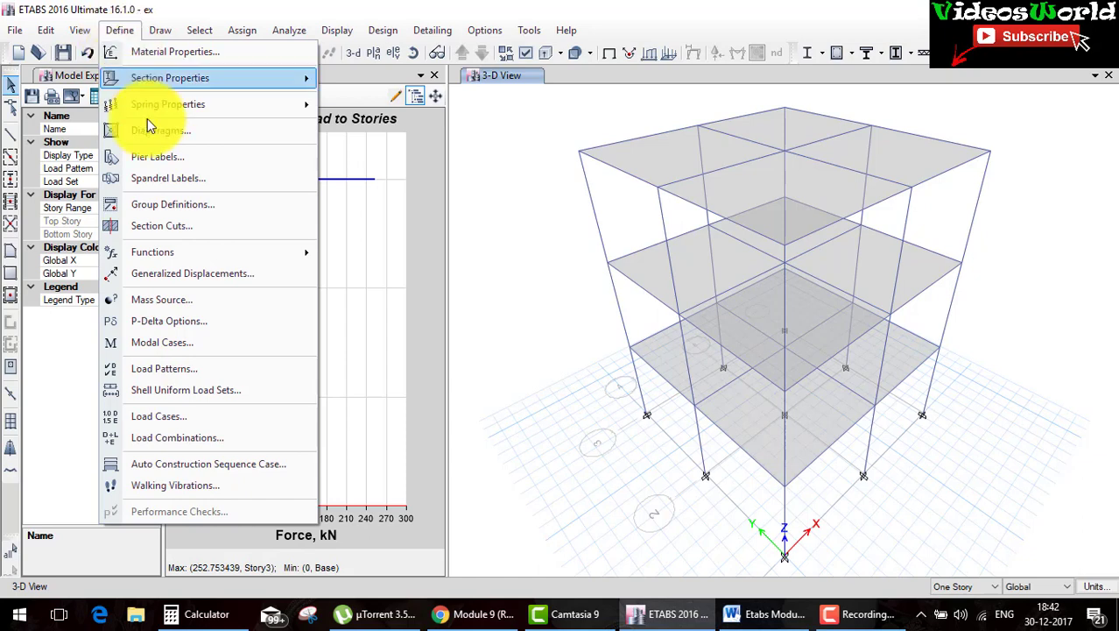
{"action": "left_click", "coordinate": [208, 250]}
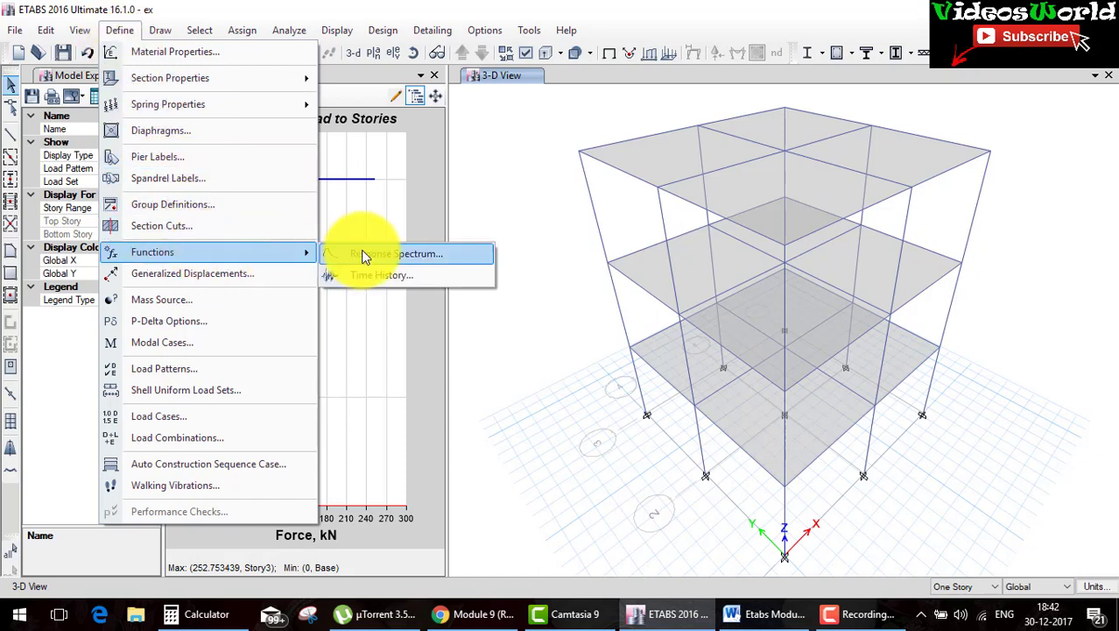
{"action": "left_click", "coordinate": [388, 255]}
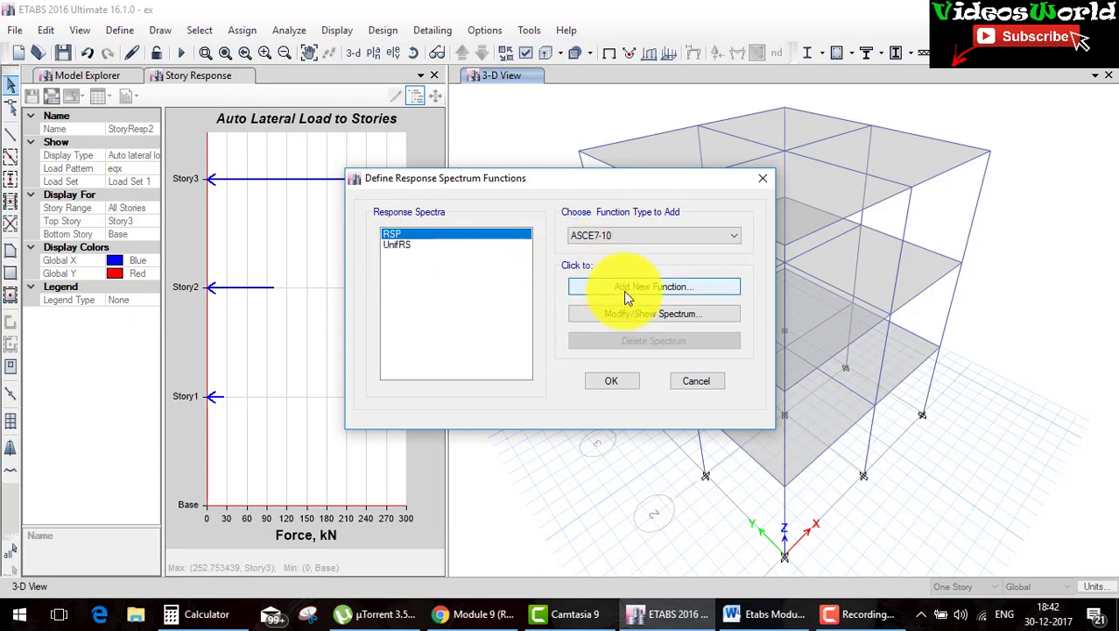
{"action": "left_click", "coordinate": [624, 288]}
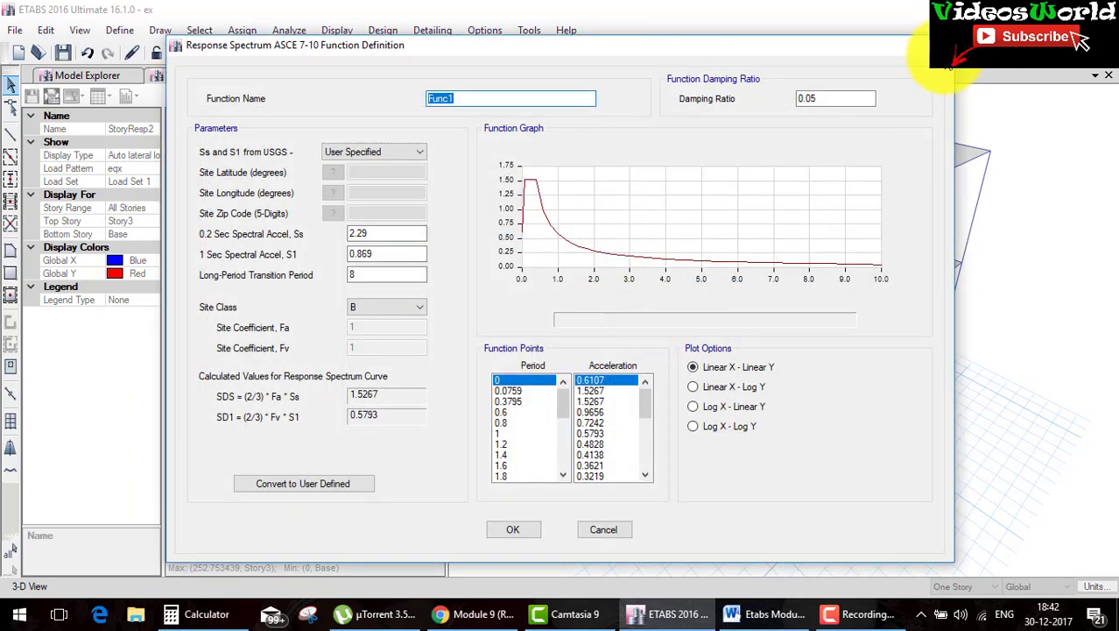
{"action": "left_click", "coordinate": [940, 45]}
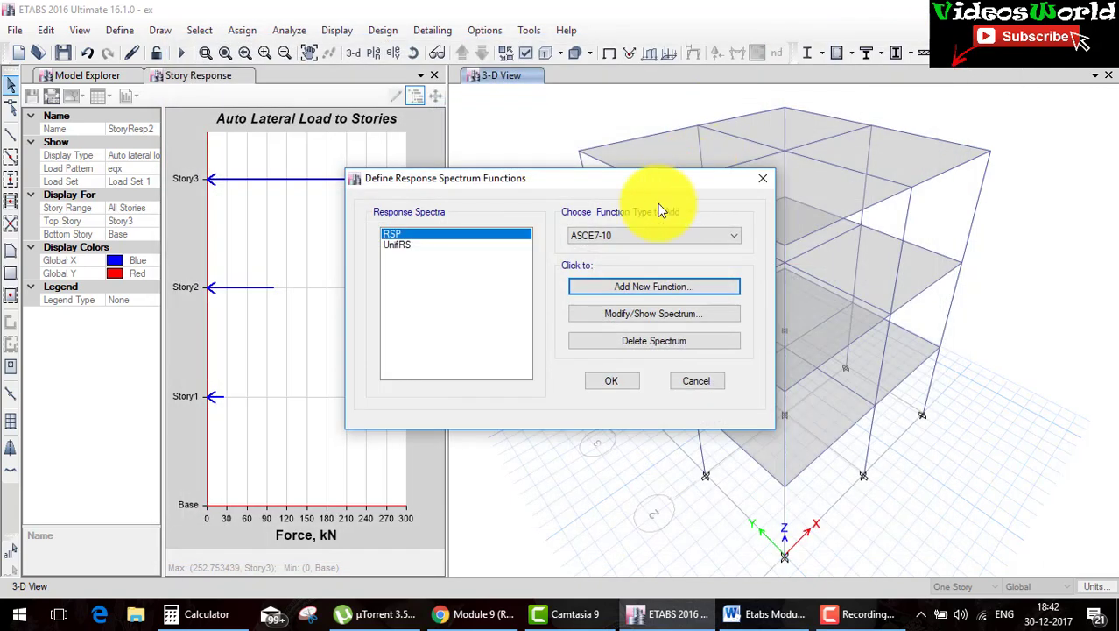
{"action": "left_click", "coordinate": [608, 237]}
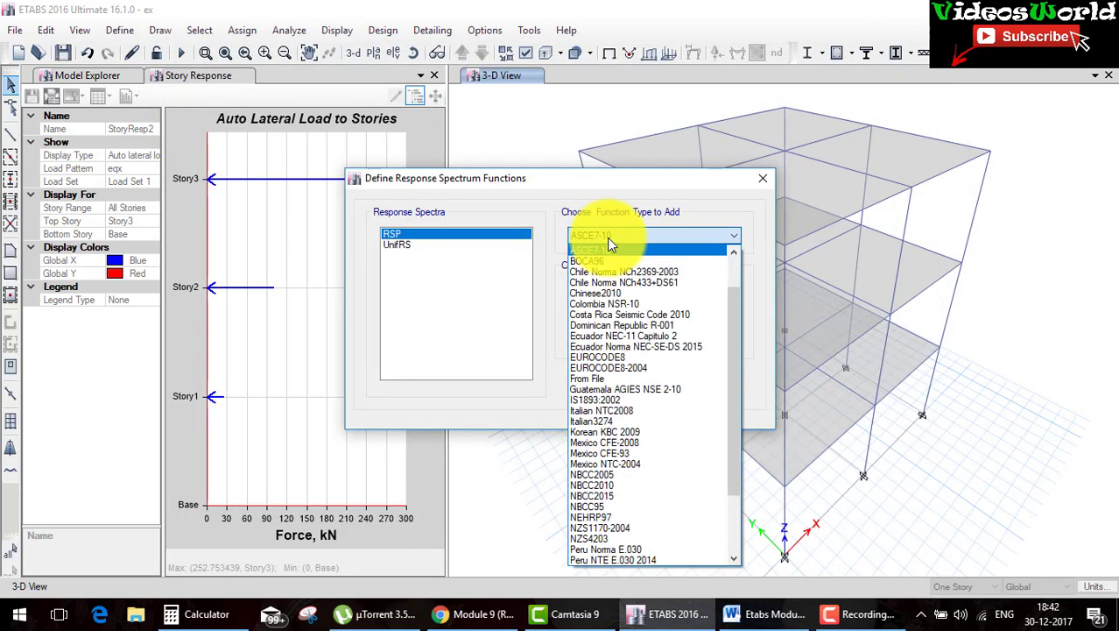
{"action": "left_click", "coordinate": [604, 399]}
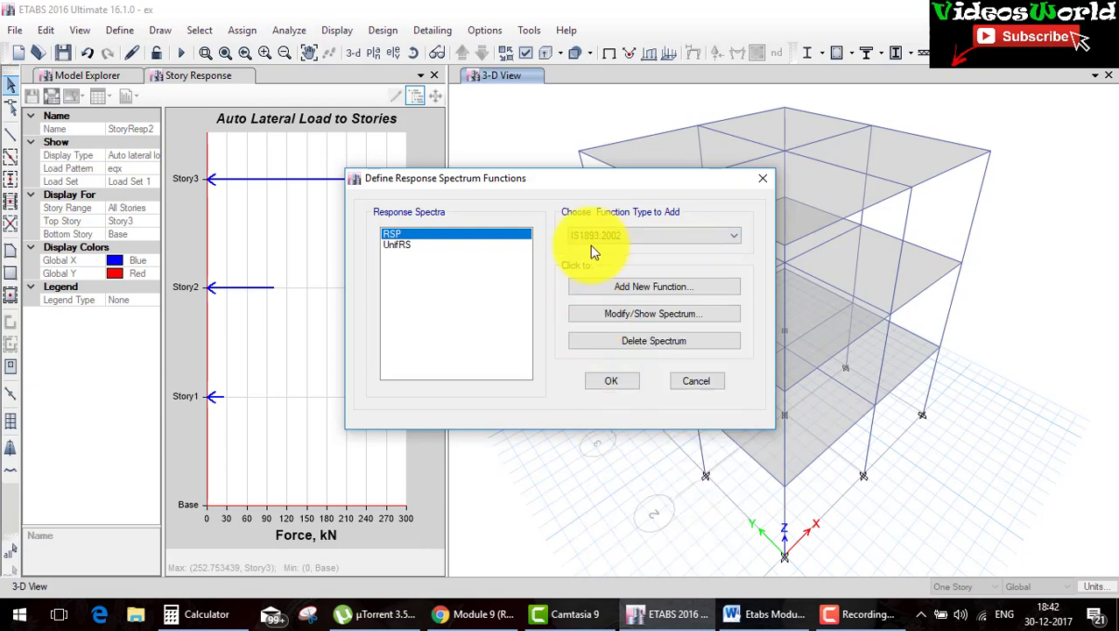
{"action": "left_click", "coordinate": [623, 288]}
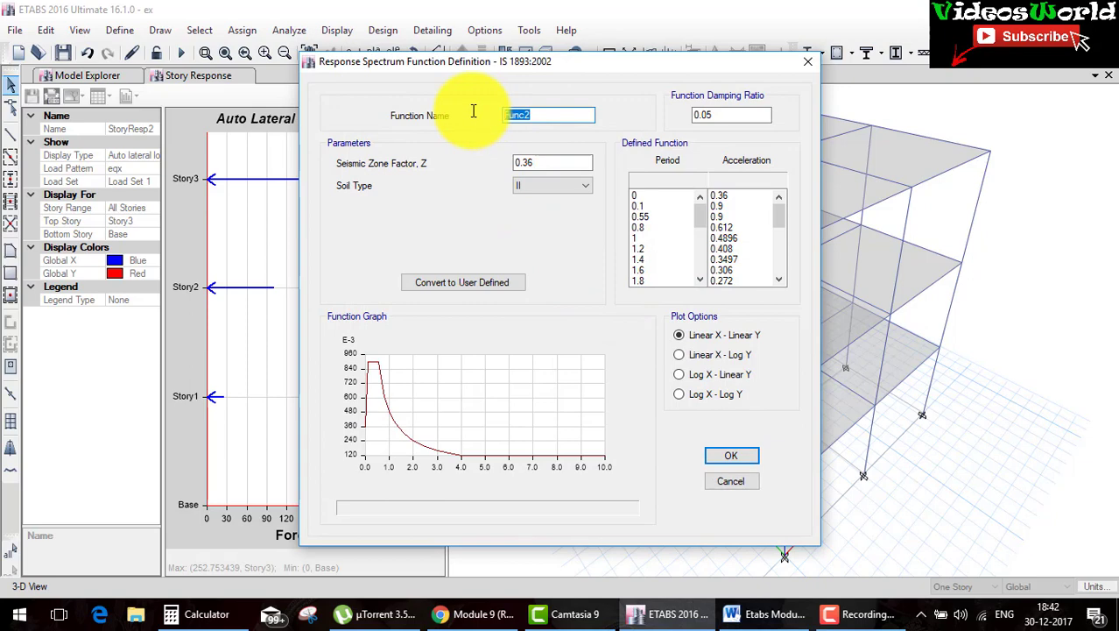
Name the function IS-RSP, check damping 0.05 and zone factor 0.36, and keep soil type II.
{"action": "type", "text": "IS-RSP"}
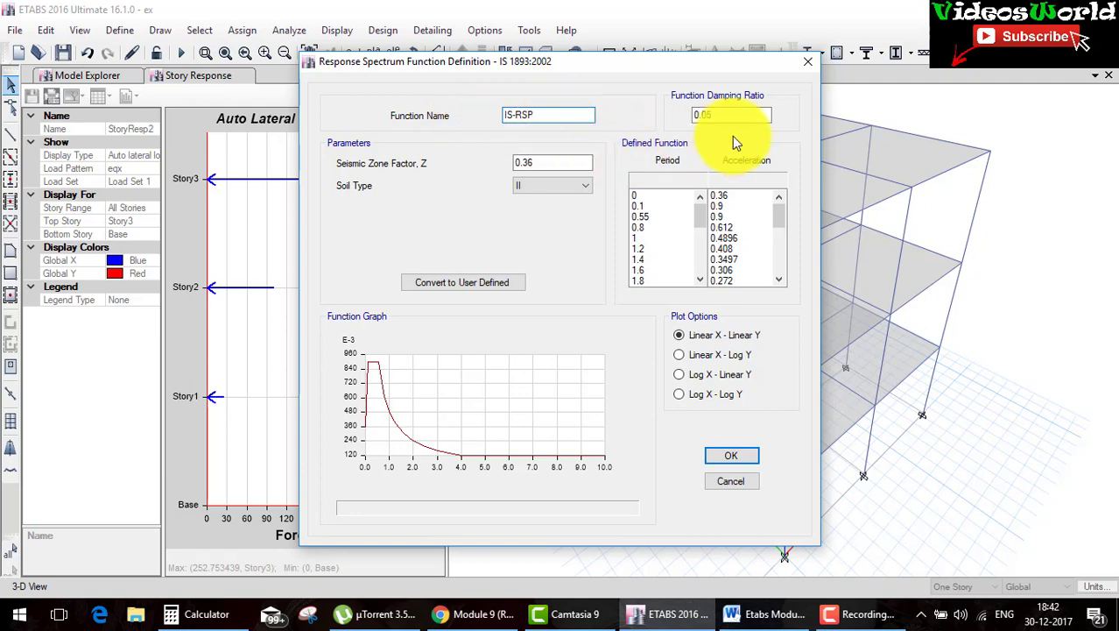
{"action": "left_click_drag", "start_coordinate": [727, 115], "coordinate": [666, 105]}
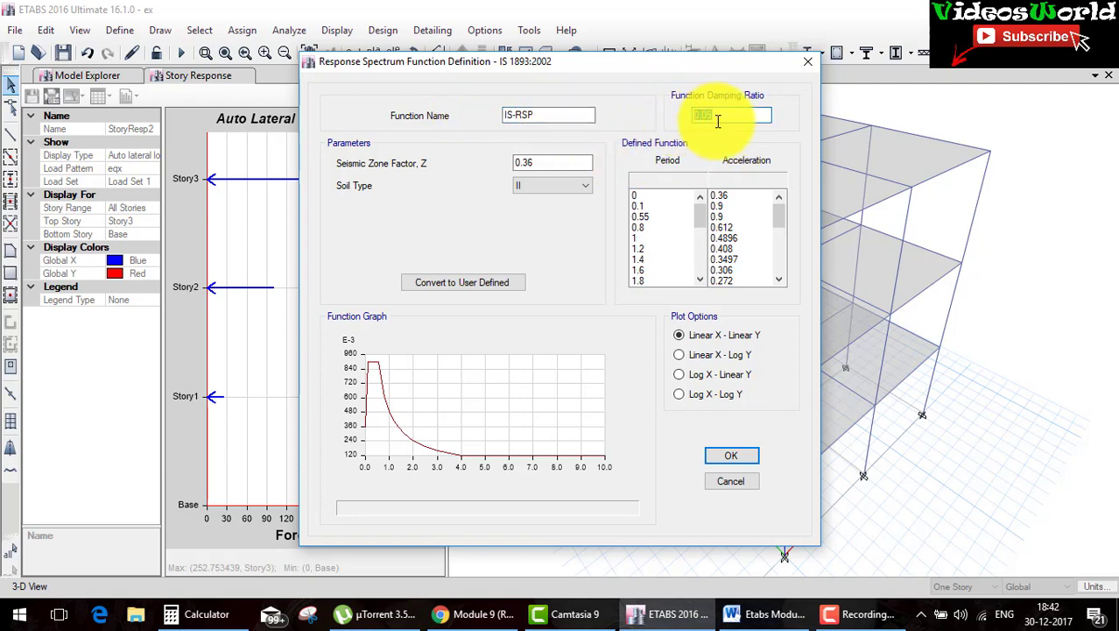
{"action": "double_click", "coordinate": [533, 163]}
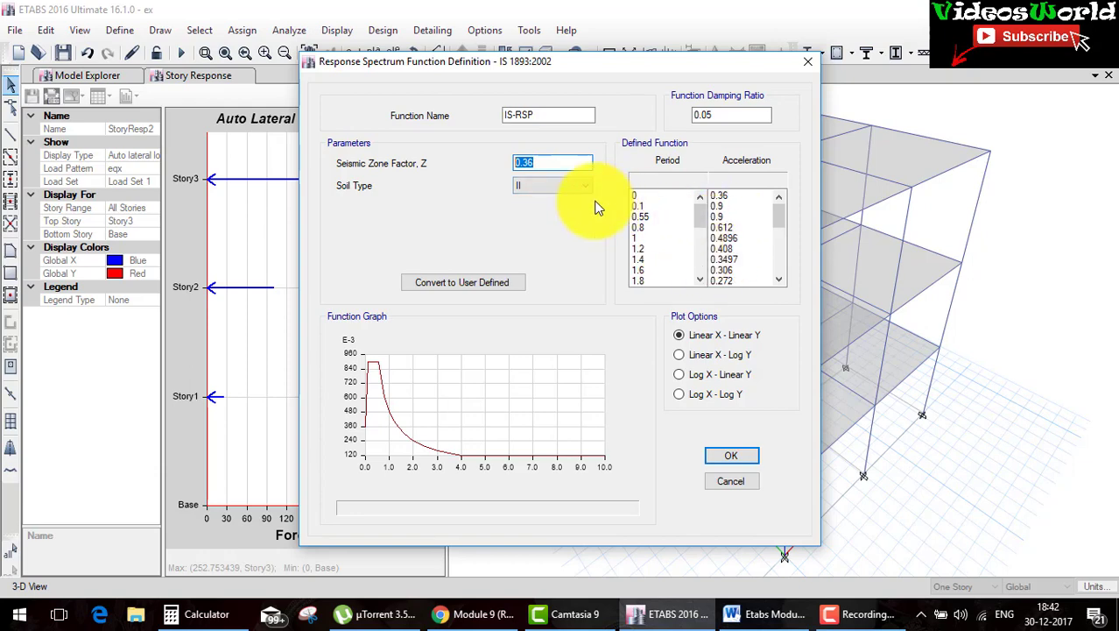
{"action": "left_click", "coordinate": [570, 185]}
{"action": "left_click", "coordinate": [525, 201]}
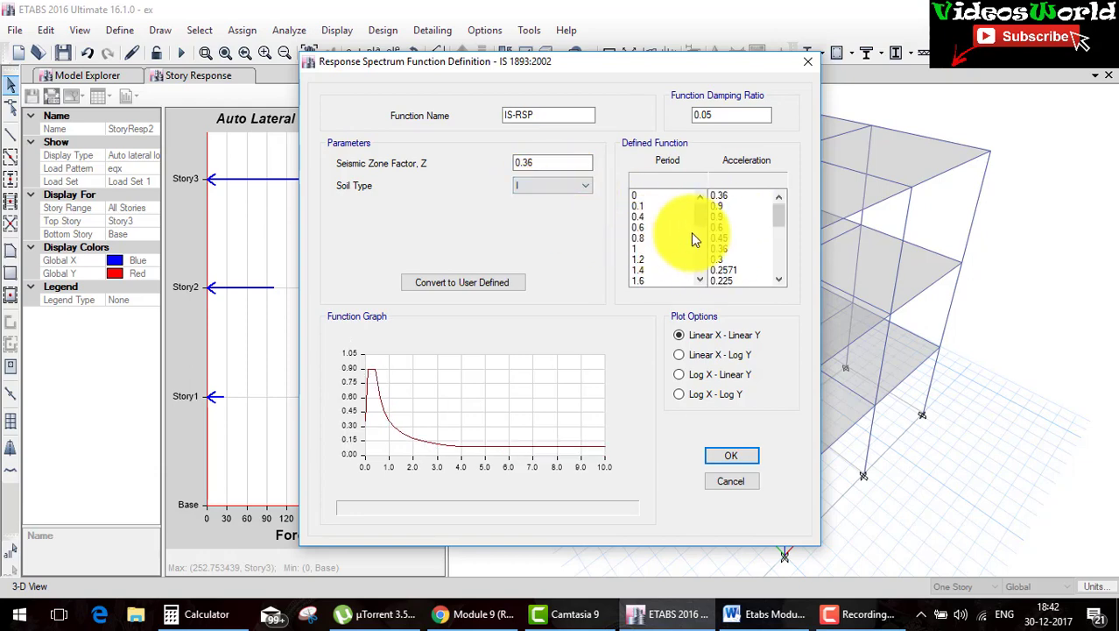
{"action": "left_click", "coordinate": [561, 186]}
{"action": "left_click", "coordinate": [552, 221]}
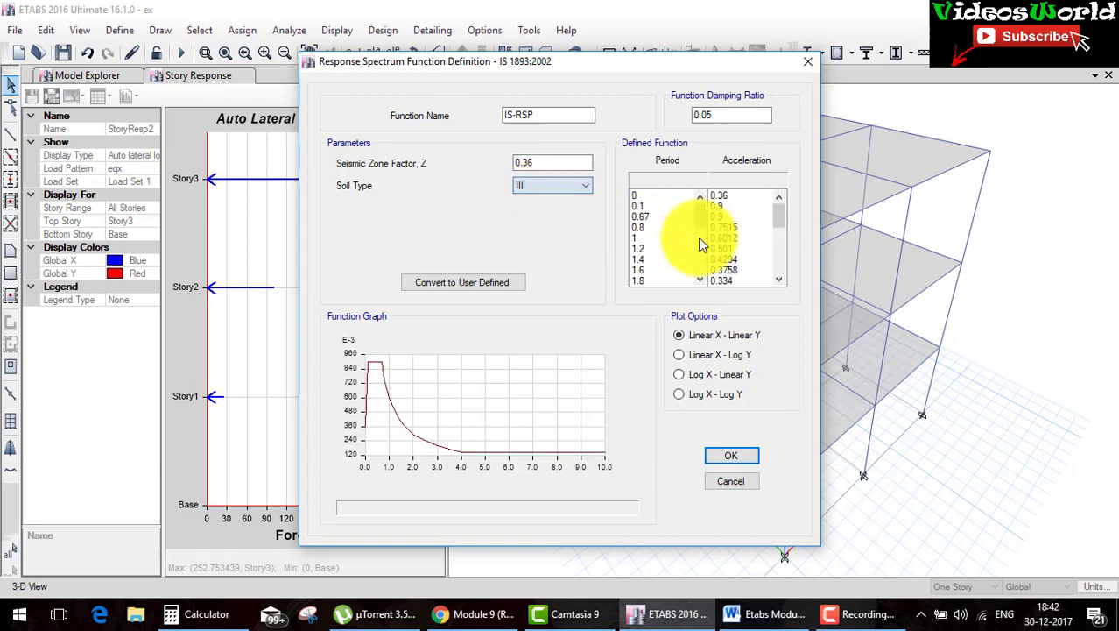
{"action": "left_click", "coordinate": [578, 185]}
{"action": "left_click", "coordinate": [546, 207]}
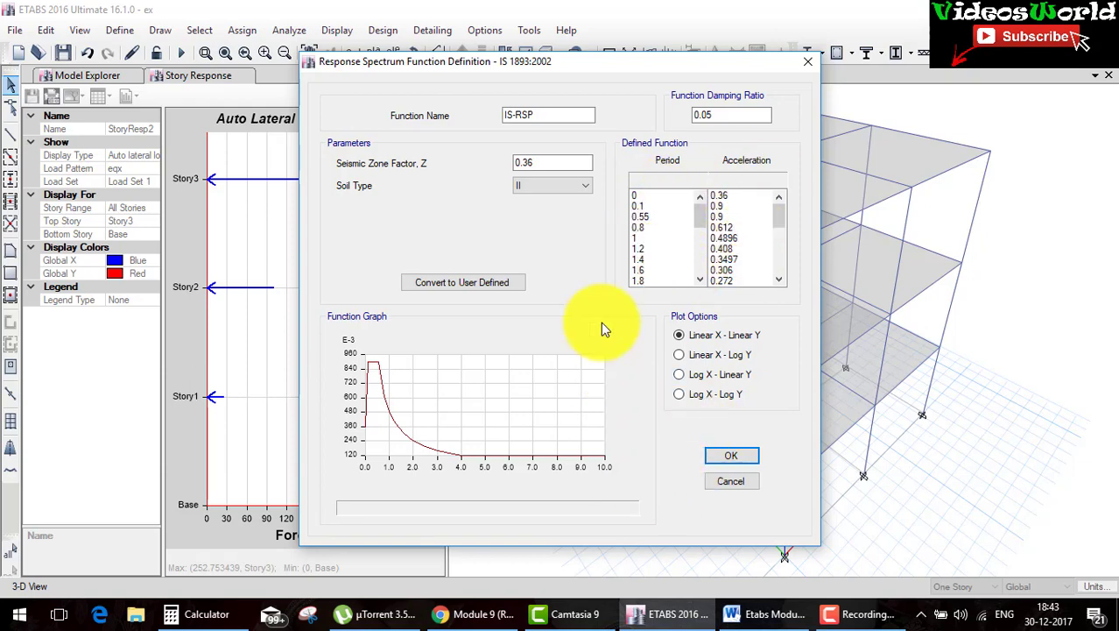
Circle the period and acceleration values with on-screen pen annotations, then exit drawing mode.
{"action": "key", "text": "ctrl+shift+d"}
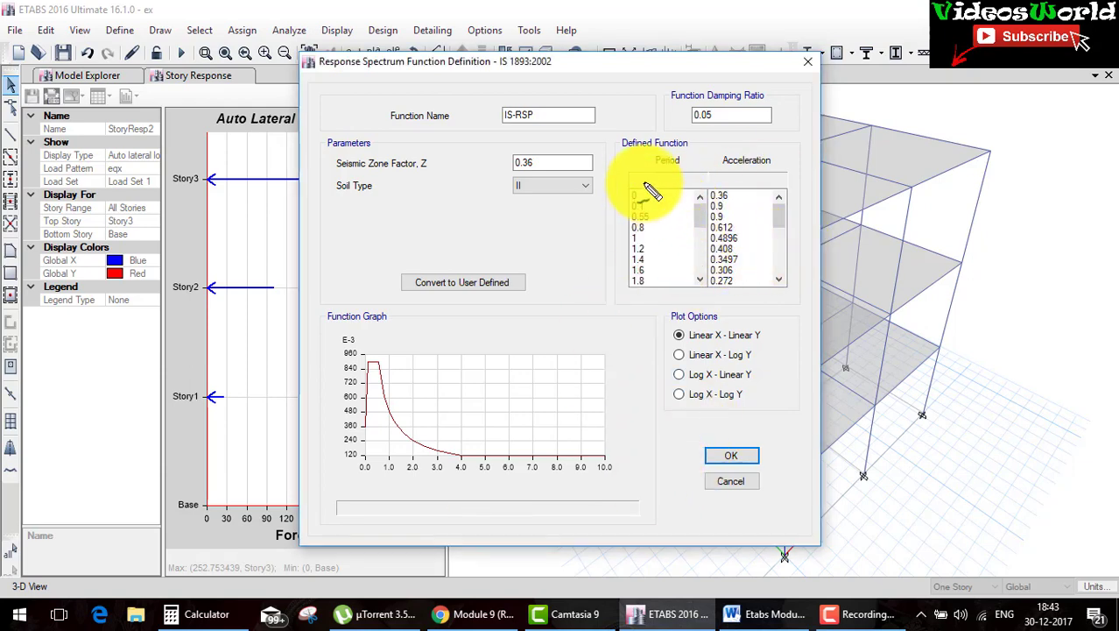
{"action": "mouse_move", "coordinate": [638, 174]}
{"action": "left_mouse_down"}
{"action": "mouse_move", "coordinate": [769, 287]}
{"action": "mouse_move", "coordinate": [618, 182]}
{"action": "left_mouse_up"}
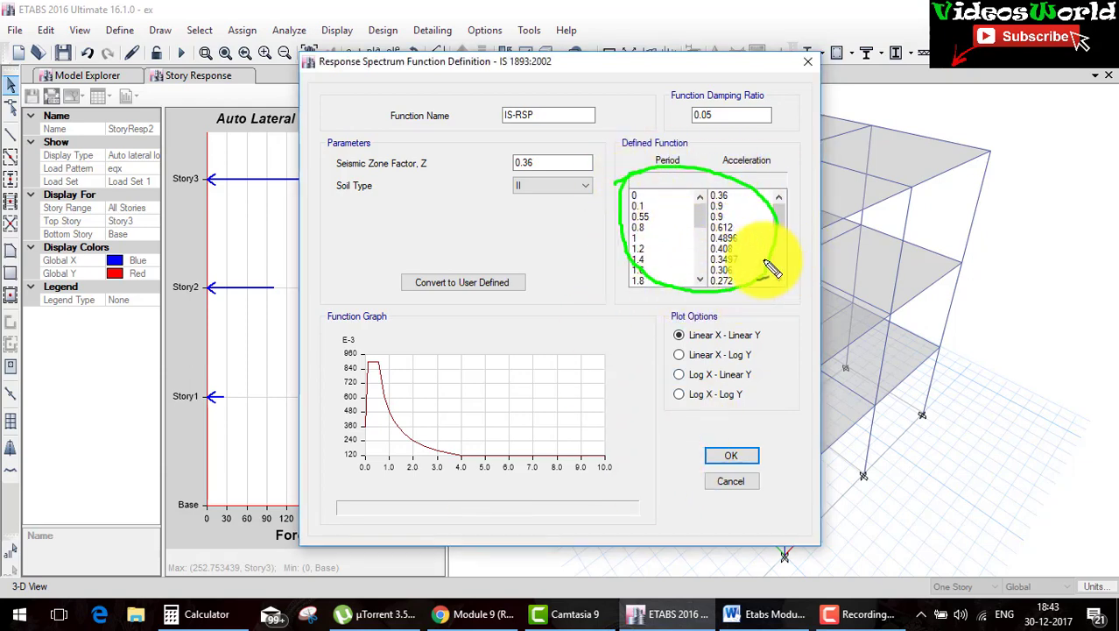
{"action": "mouse_move", "coordinate": [498, 143]}
{"action": "left_mouse_down"}
{"action": "mouse_move", "coordinate": [600, 112]}
{"action": "mouse_move", "coordinate": [525, 138]}
{"action": "left_mouse_up"}
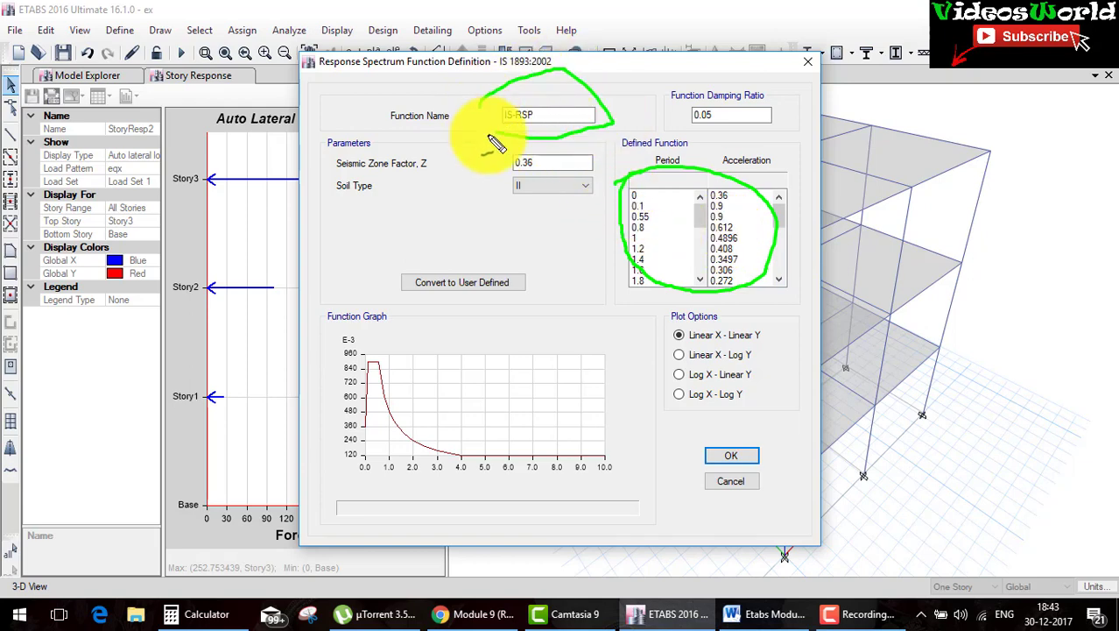
{"action": "mouse_move", "coordinate": [753, 232]}
{"action": "left_mouse_down"}
{"action": "mouse_move", "coordinate": [854, 130]}
{"action": "mouse_move", "coordinate": [850, 187]}
{"action": "mouse_move", "coordinate": [925, 155]}
{"action": "mouse_move", "coordinate": [849, 192]}
{"action": "mouse_move", "coordinate": [889, 248]}
{"action": "left_mouse_up"}
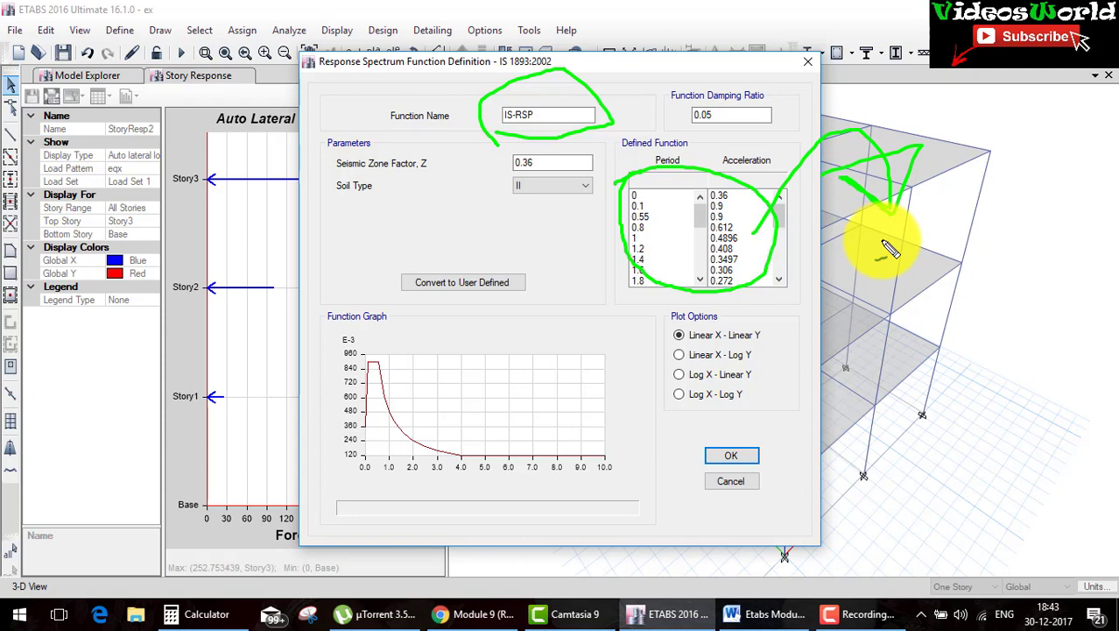
{"action": "key", "text": "Escape"}
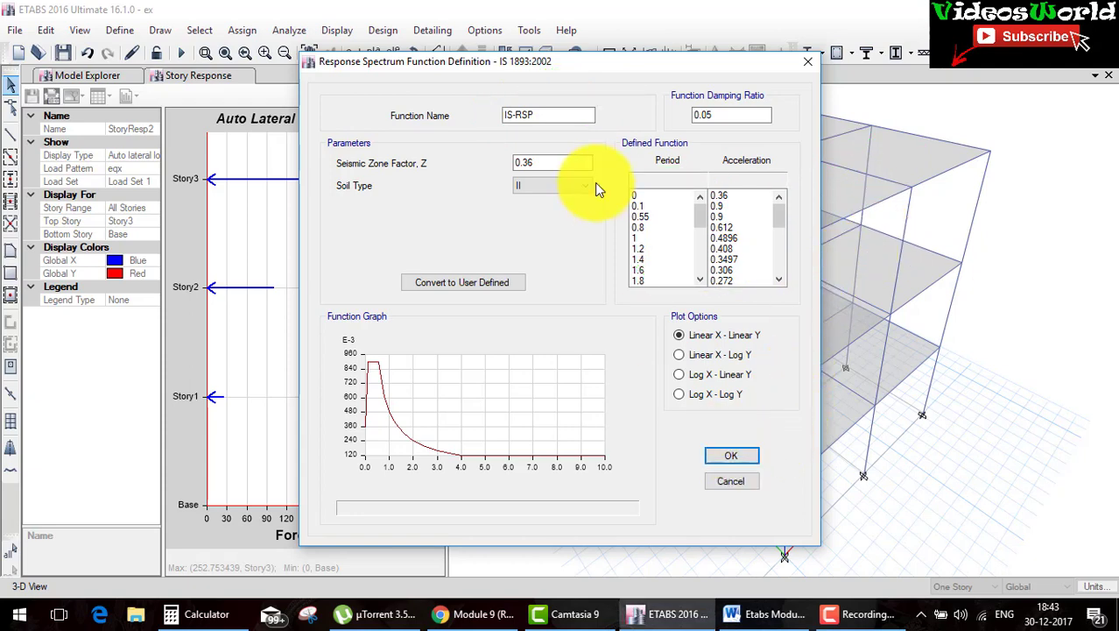
Delete the UnifRS spectrum function and accept the definitions, leaving IS-RSP and RSP.
{"action": "left_click", "coordinate": [742, 451]}
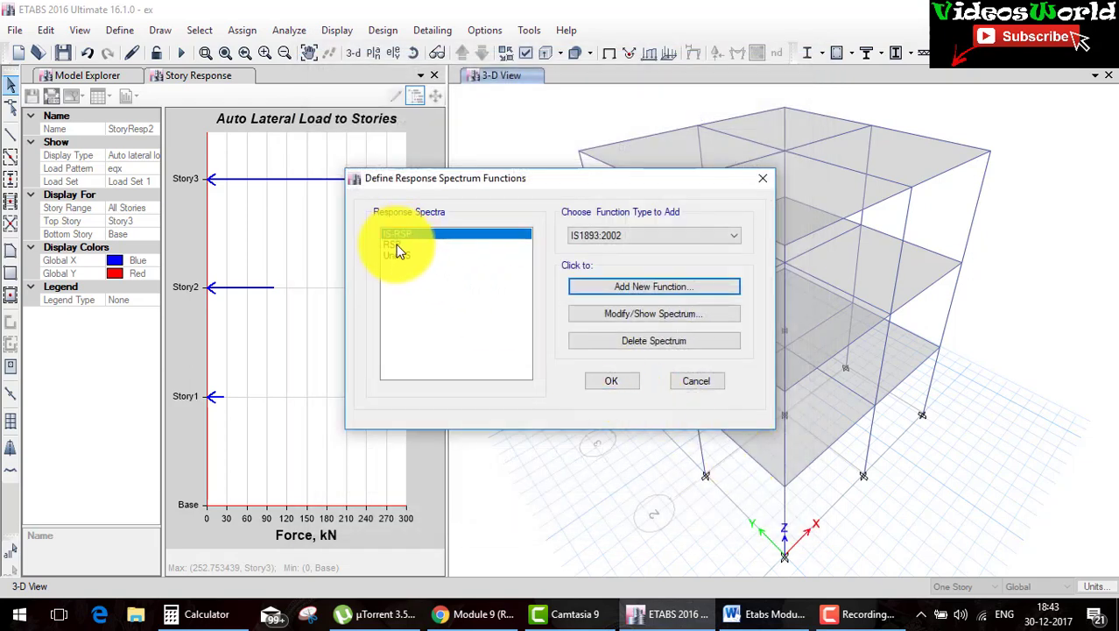
{"action": "left_click", "coordinate": [397, 245]}
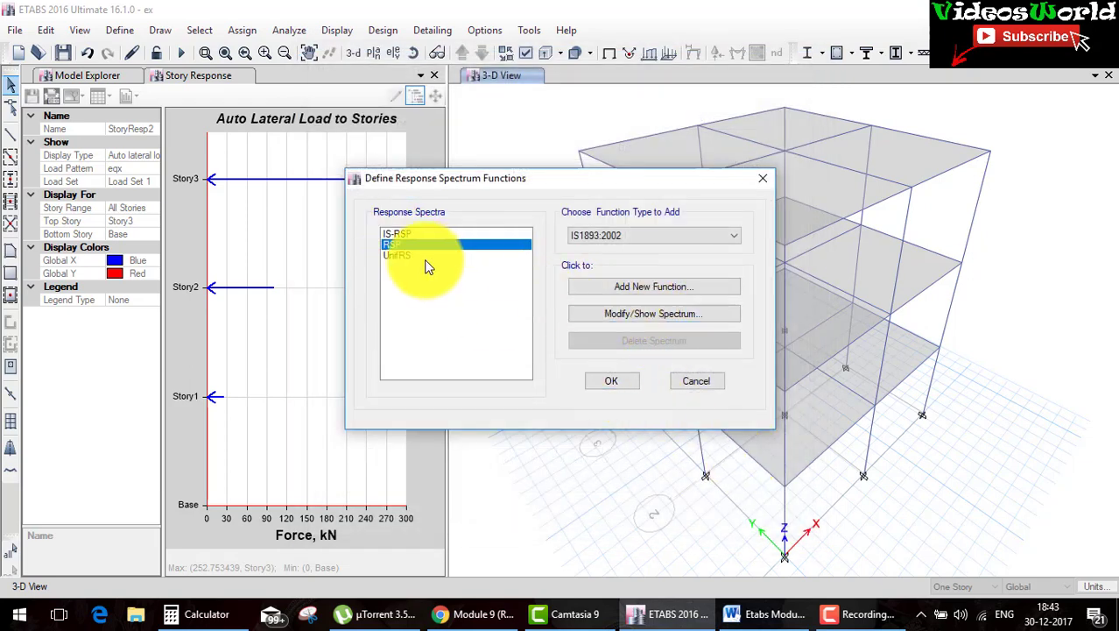
{"action": "left_click", "coordinate": [397, 255]}
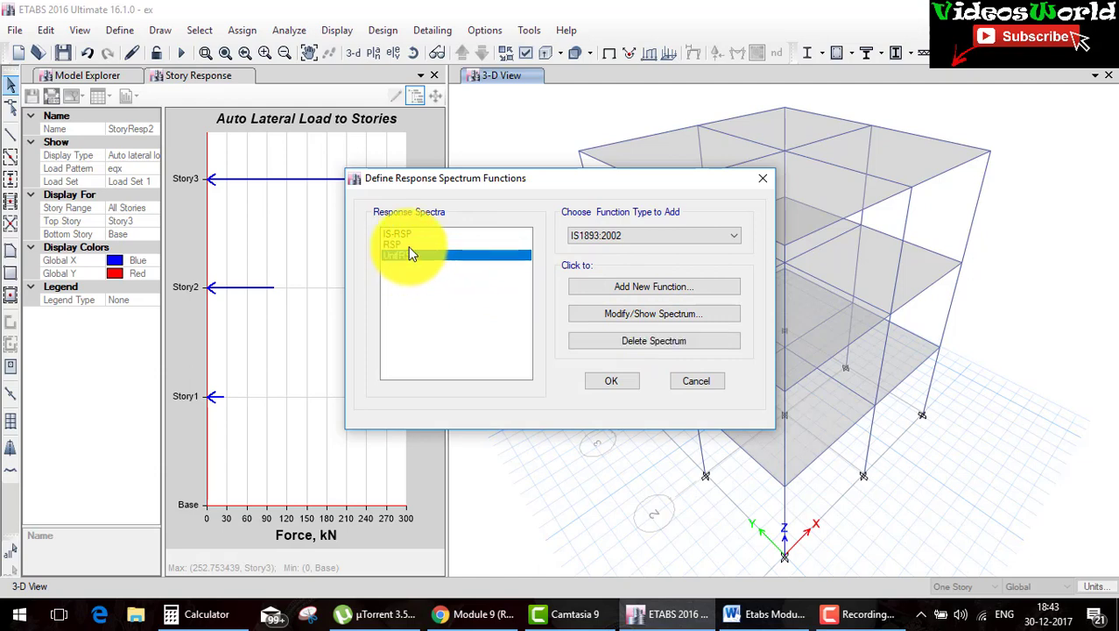
{"action": "left_click", "coordinate": [654, 341]}
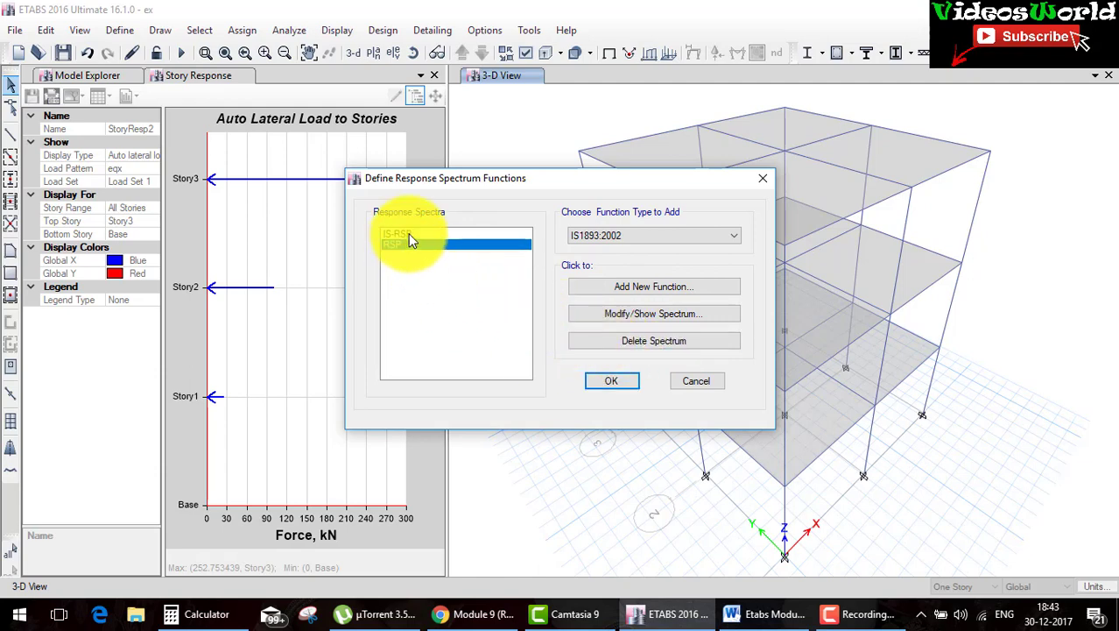
{"action": "left_click", "coordinate": [408, 233]}
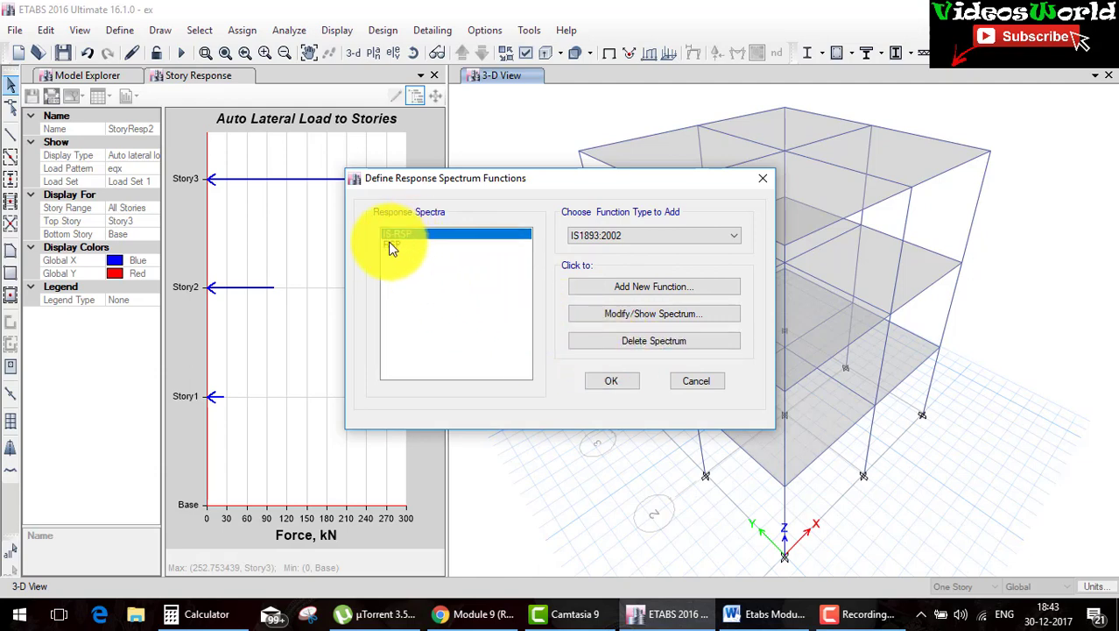
{"action": "left_click", "coordinate": [611, 380]}
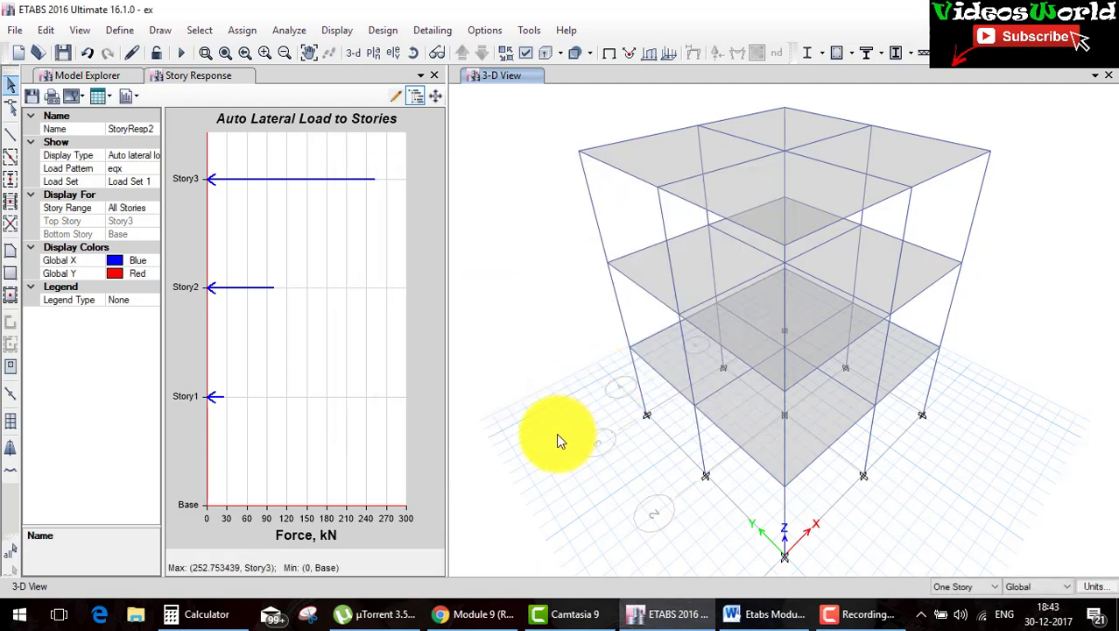
{"action": "mouse_move", "coordinate": [307, 351]}
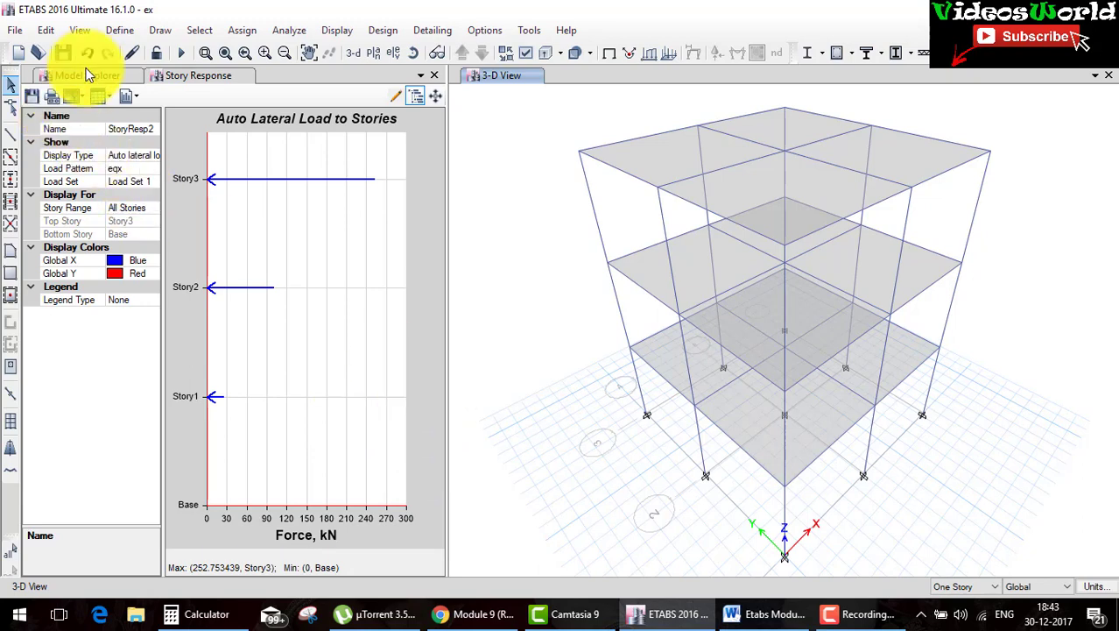
{"action": "left_click", "coordinate": [119, 31]}
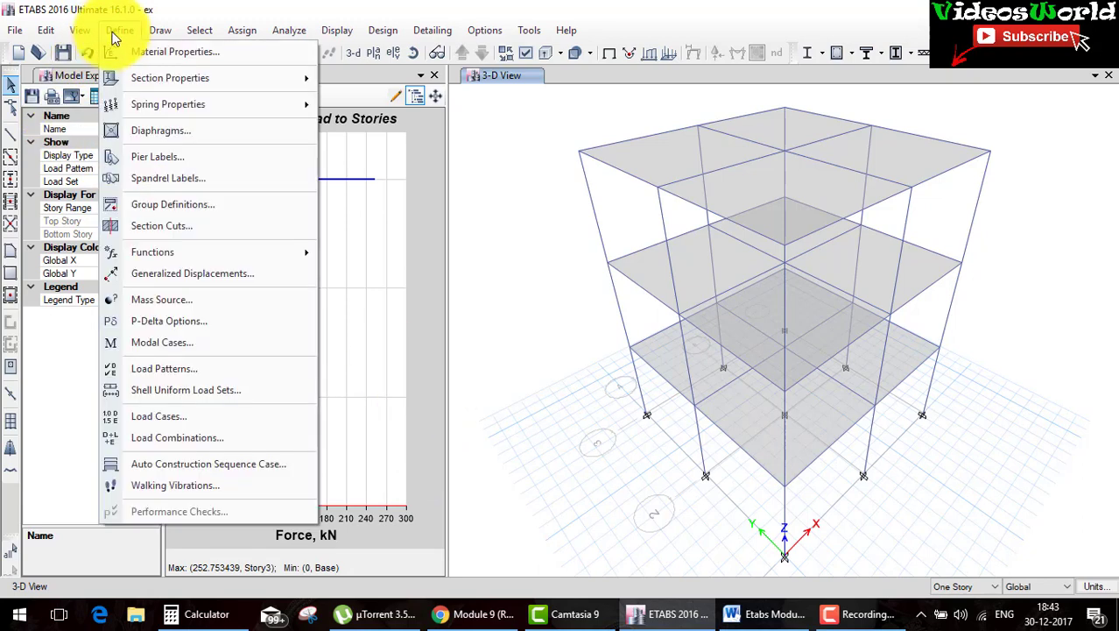
{"action": "left_click", "coordinate": [234, 365]}
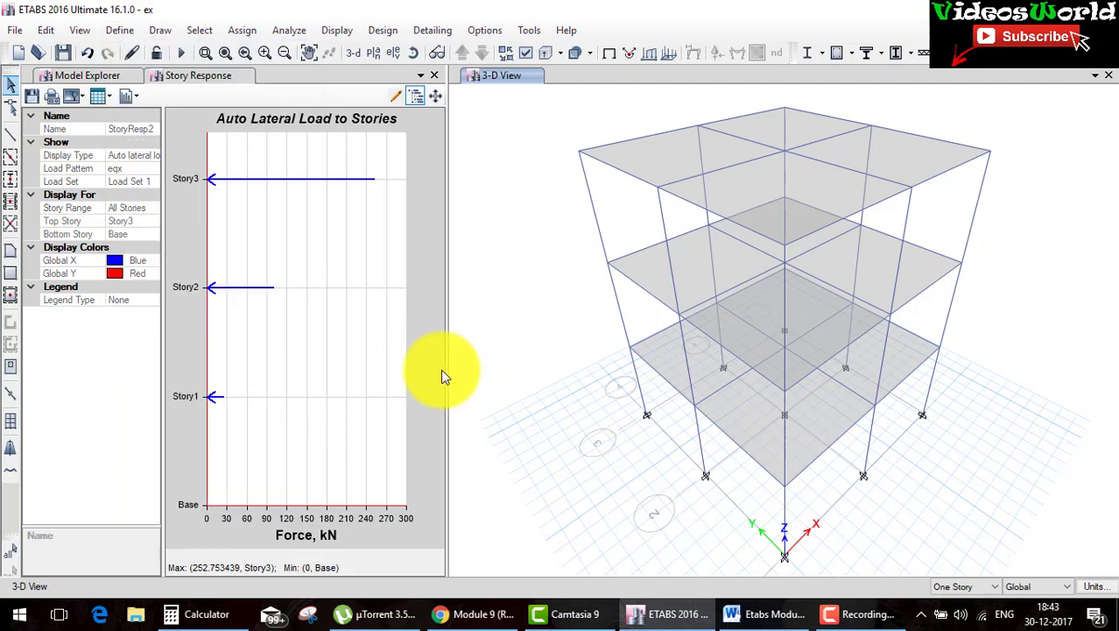
{"action": "left_click", "coordinate": [267, 303]}
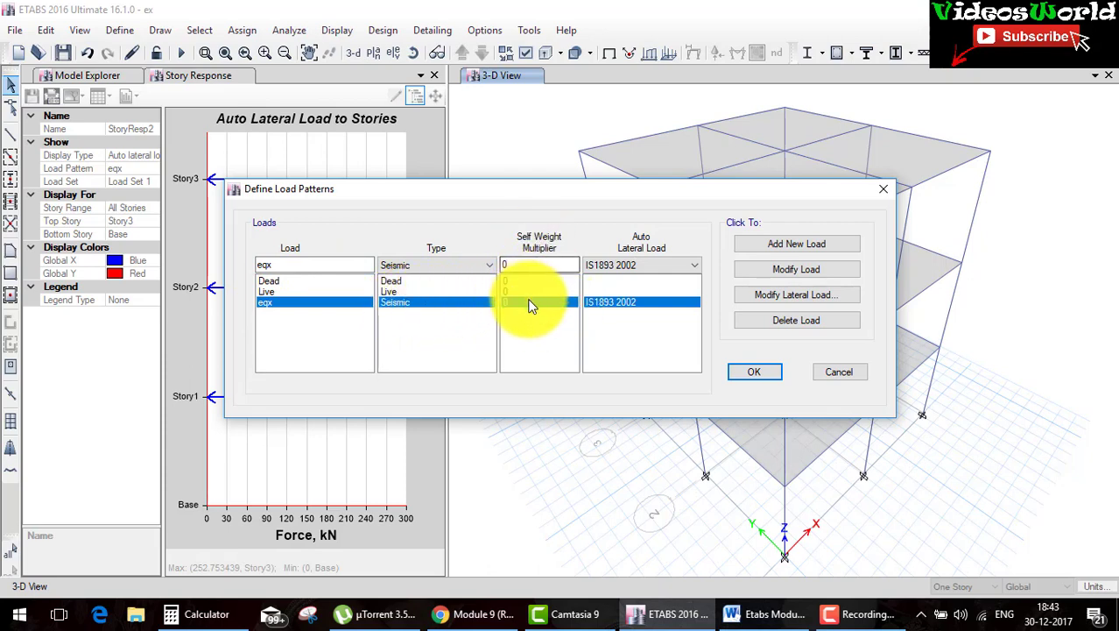
{"action": "left_click", "coordinate": [771, 292]}
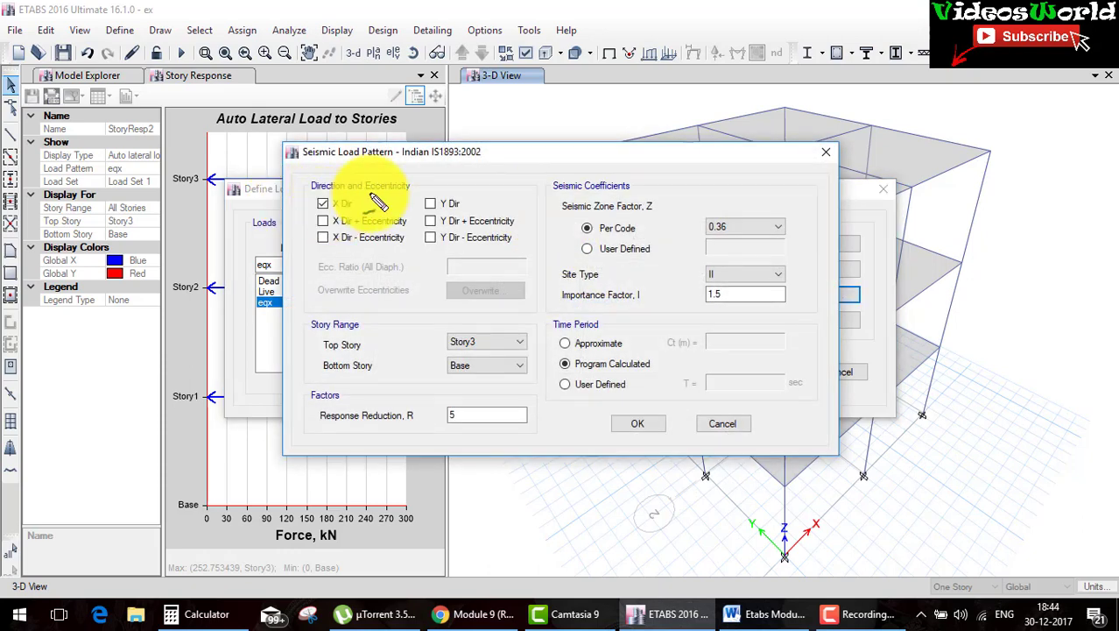
{"action": "left_click_drag", "start_coordinate": [487, 202], "coordinate": [492, 344]}
{"action": "left_click_drag", "start_coordinate": [488, 194], "coordinate": [491, 333]}
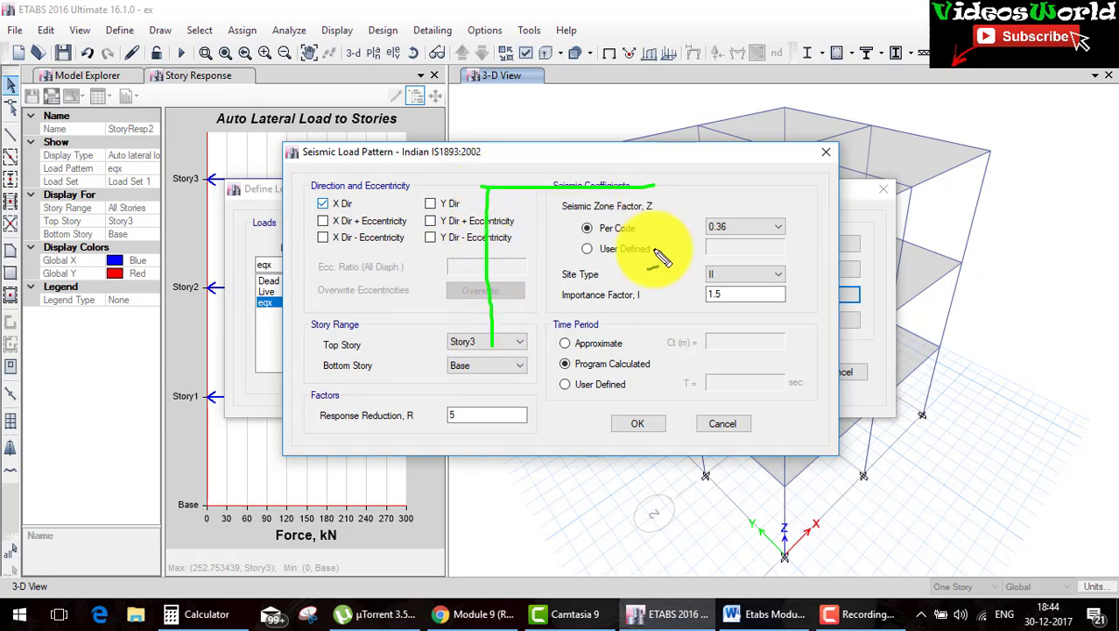
{"action": "left_click_drag", "start_coordinate": [367, 277], "coordinate": [464, 271]}
{"action": "left_click_drag", "start_coordinate": [424, 305], "coordinate": [463, 272]}
{"action": "left_click_drag", "start_coordinate": [541, 424], "coordinate": [524, 334]}
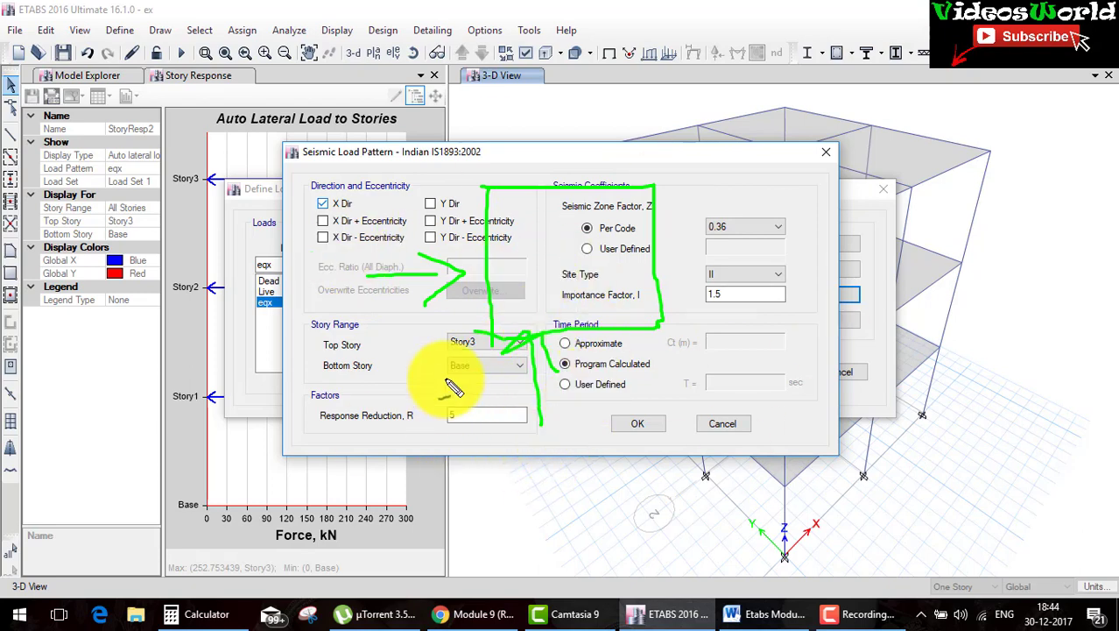
{"action": "key", "text": "Escape"}
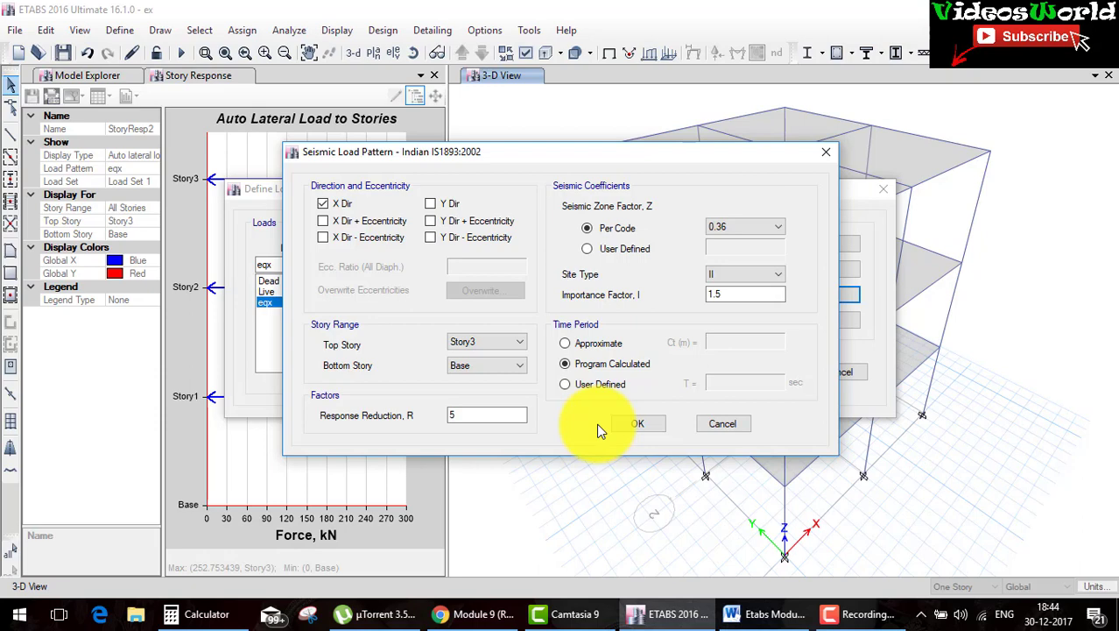
{"action": "left_click", "coordinate": [643, 422]}
{"action": "left_click", "coordinate": [742, 377]}
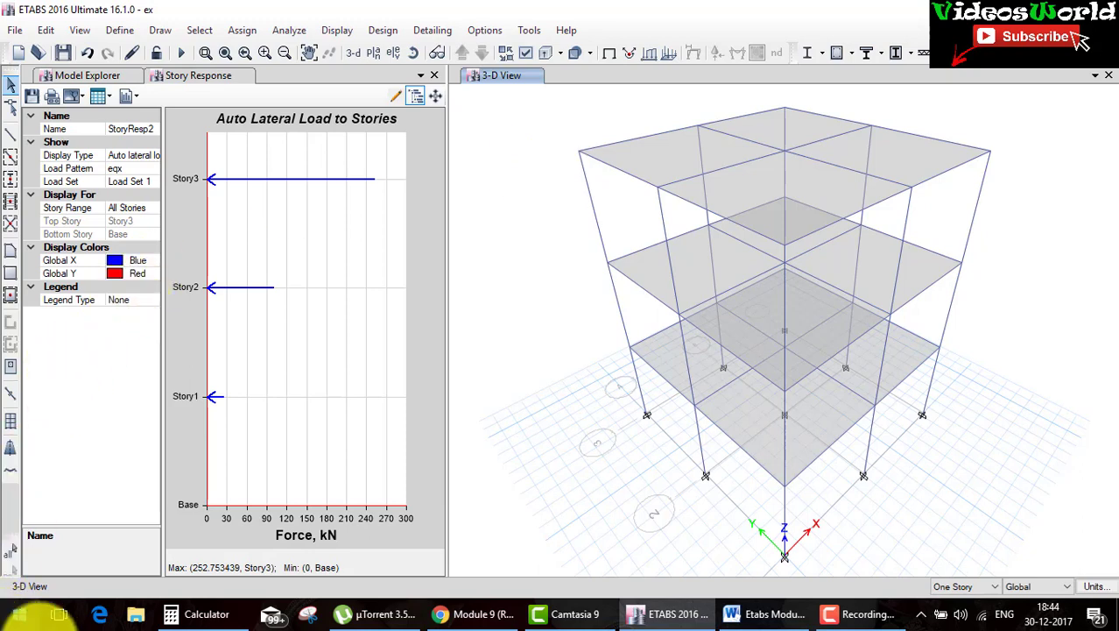
Delete load case x from the load case definitions.
{"action": "left_click", "coordinate": [123, 34]}
{"action": "left_click", "coordinate": [172, 414]}
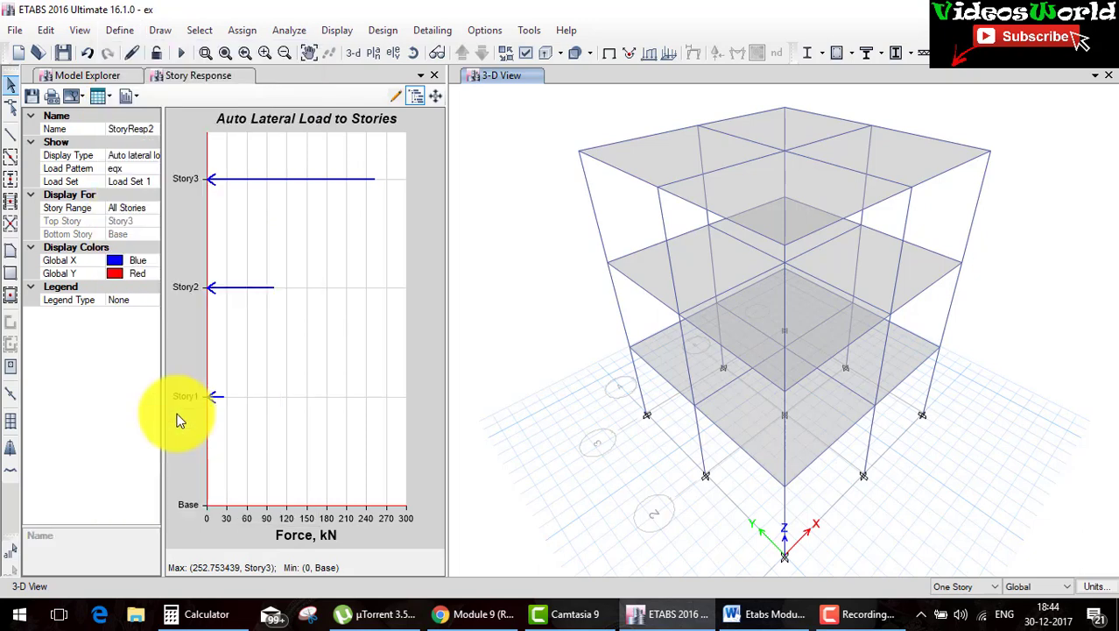
{"action": "left_click", "coordinate": [378, 296]}
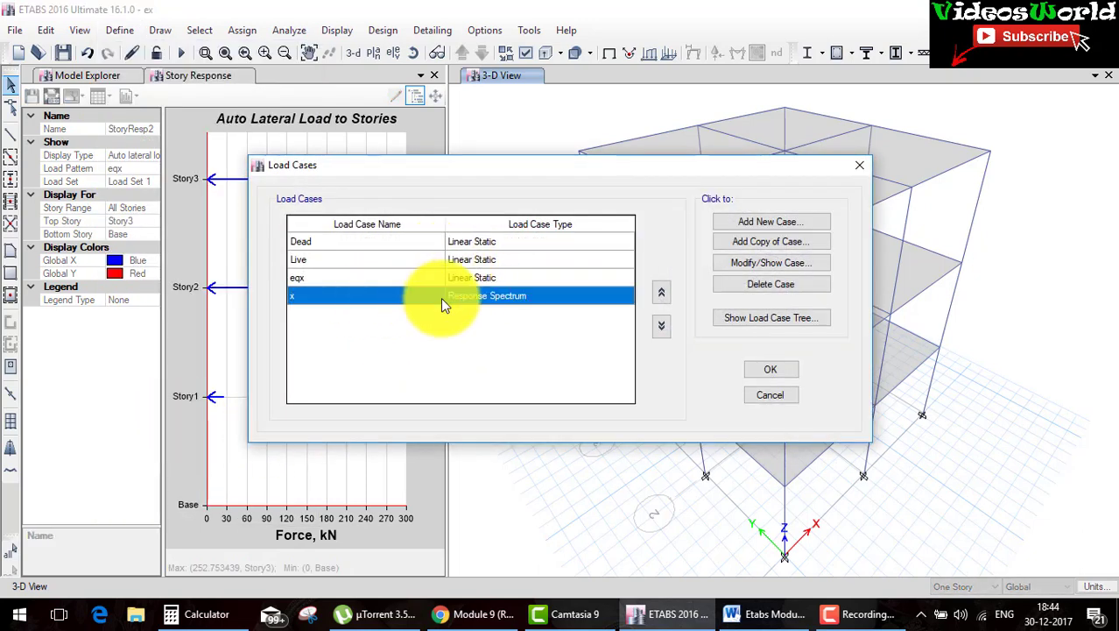
{"action": "left_click", "coordinate": [757, 283]}
{"action": "left_click", "coordinate": [523, 366]}
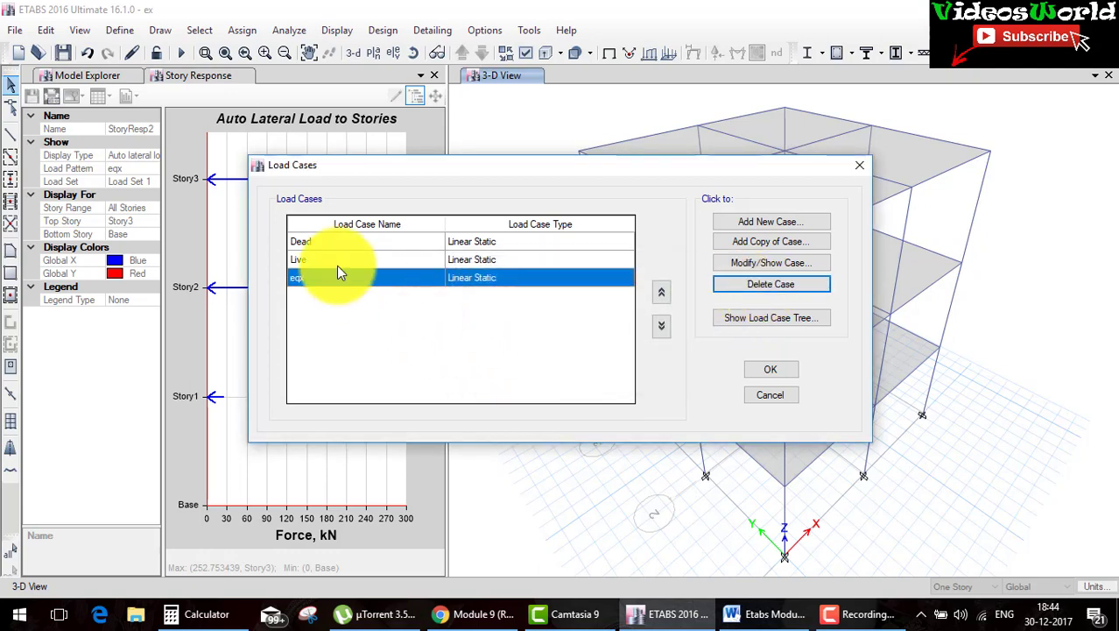
Review the remaining Dead, Live and eqx cases and start a new load case named RSp-X.
{"action": "left_click", "coordinate": [326, 242]}
{"action": "left_click", "coordinate": [324, 260]}
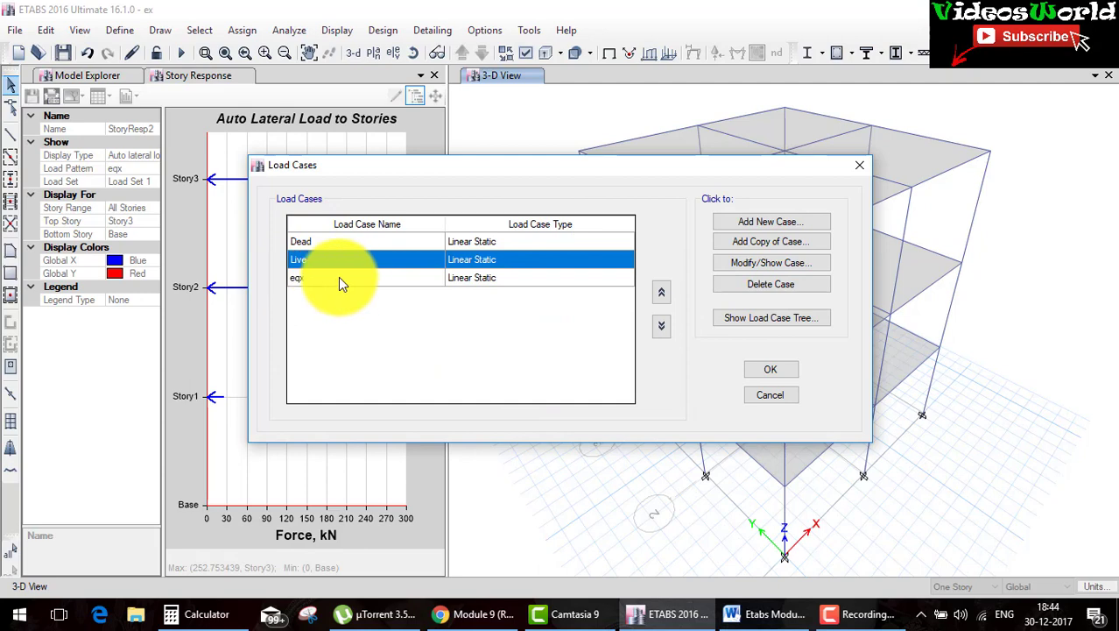
{"action": "left_click", "coordinate": [339, 277]}
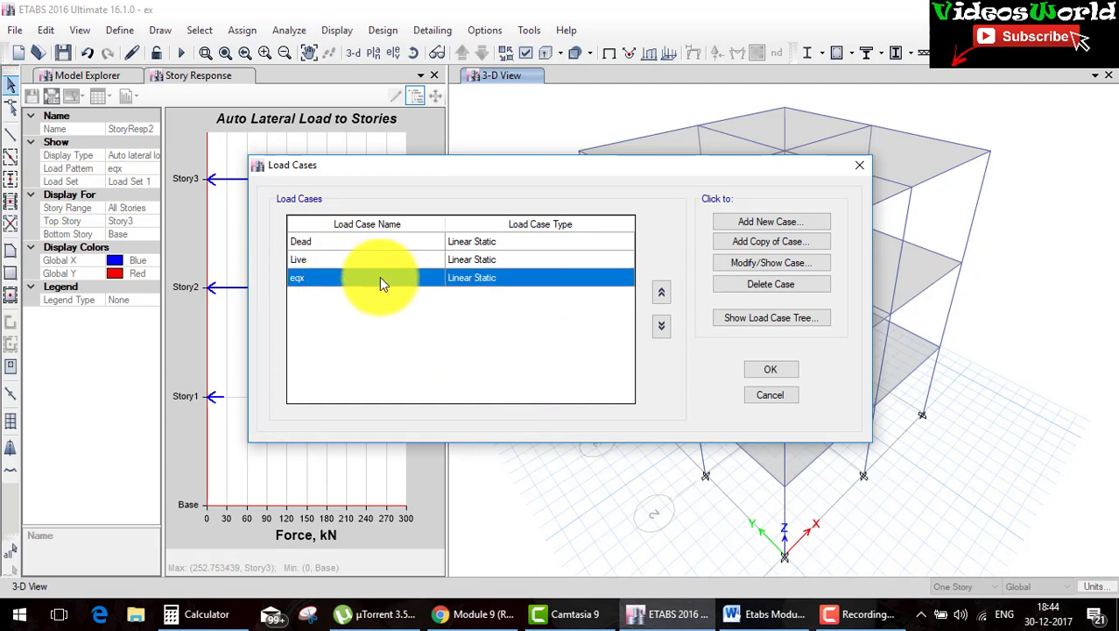
{"action": "left_click", "coordinate": [751, 222]}
{"action": "type", "text": "RSp-X"}
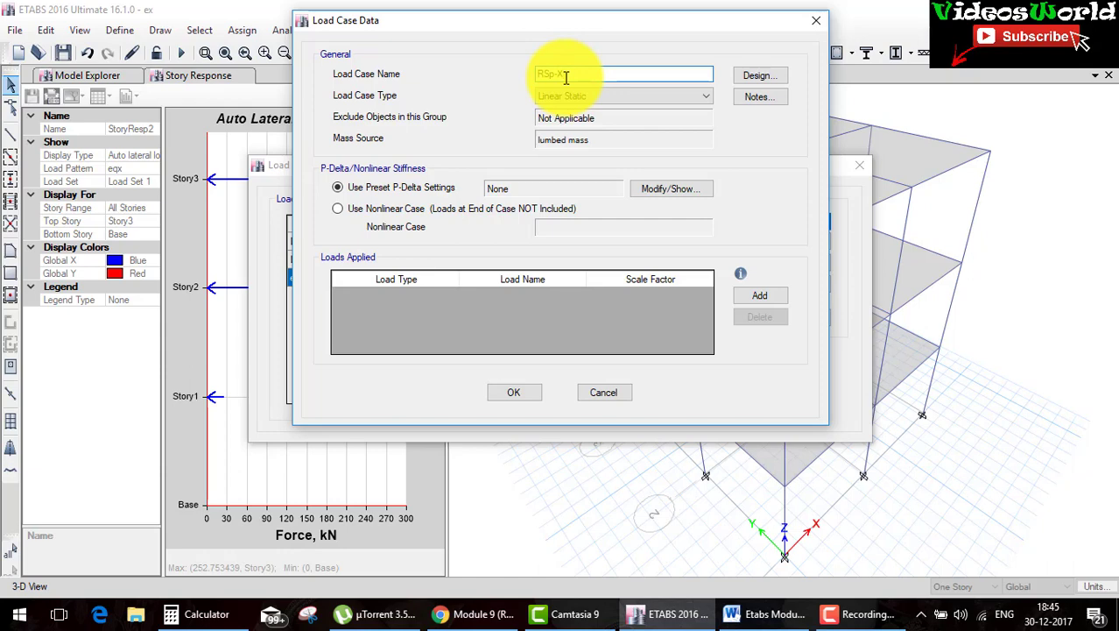
Make RSp-X a Response Spectrum case and add an Acceleration loading.
{"action": "left_click", "coordinate": [603, 95]}
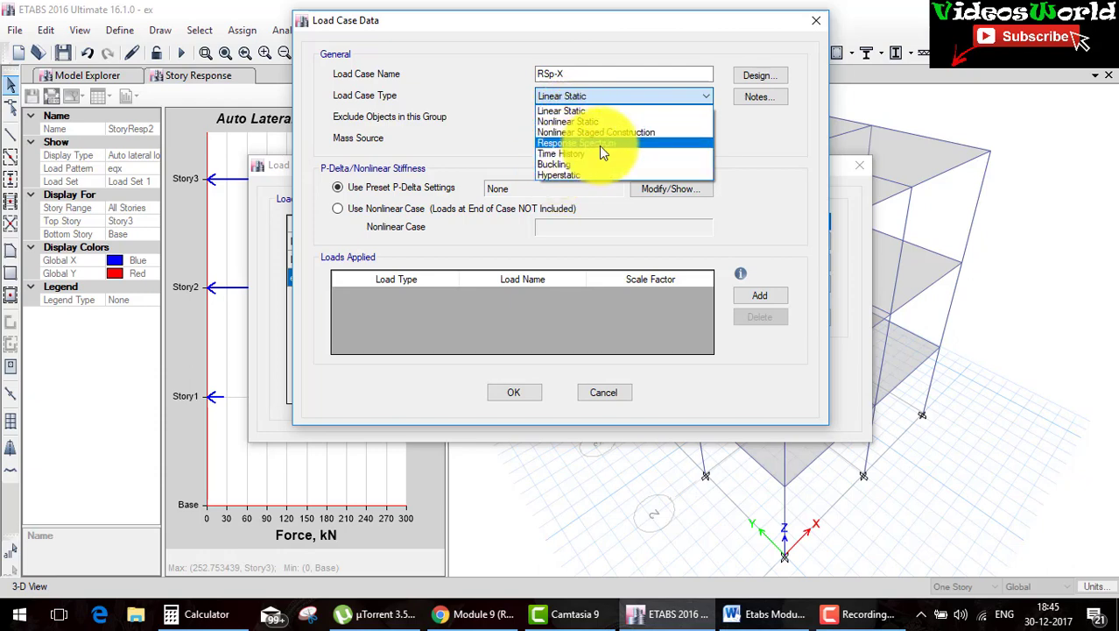
{"action": "left_click", "coordinate": [599, 144]}
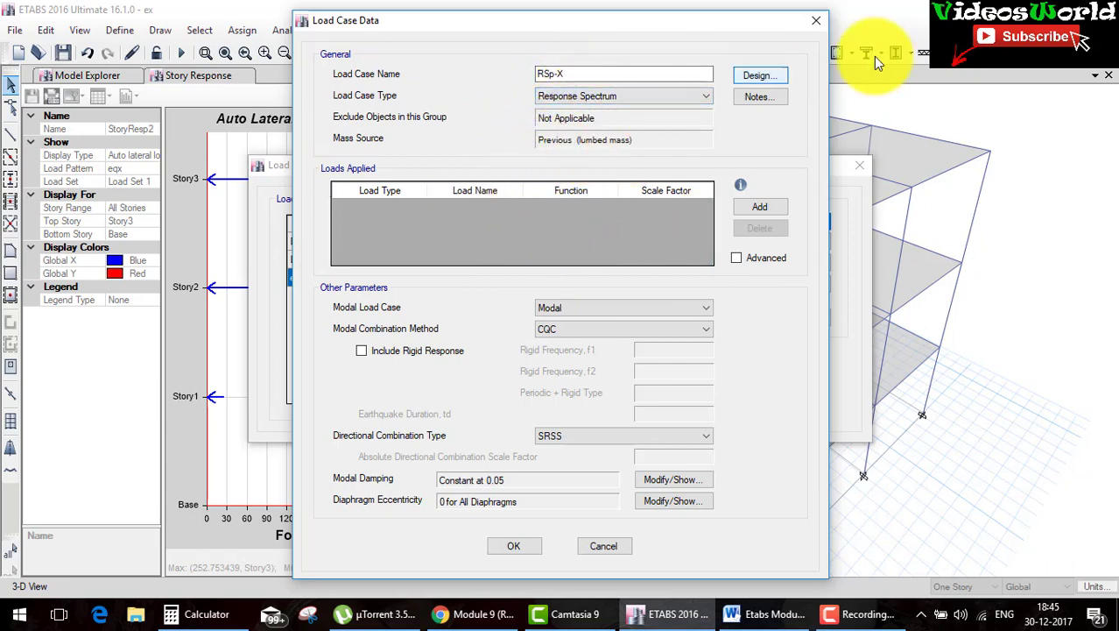
{"action": "left_click", "coordinate": [761, 210]}
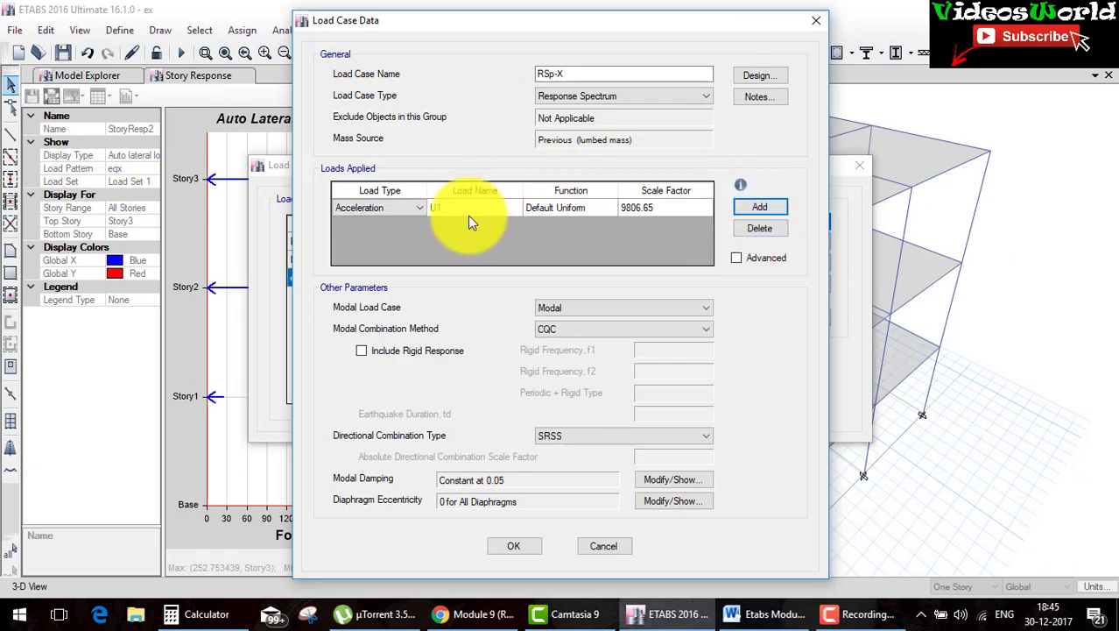
{"action": "left_click", "coordinate": [357, 213]}
{"action": "left_click", "coordinate": [361, 214]}
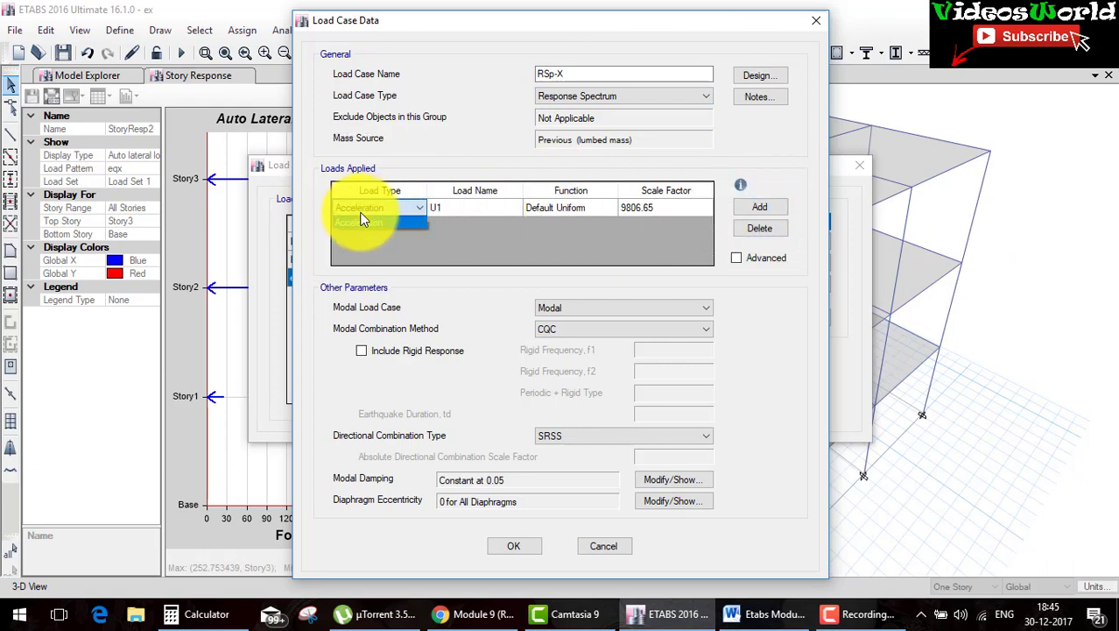
{"action": "left_click", "coordinate": [361, 221]}
Set the loading to direction U1 with the IS-RSP function and scale factor 9806.65.
{"action": "left_click", "coordinate": [458, 208]}
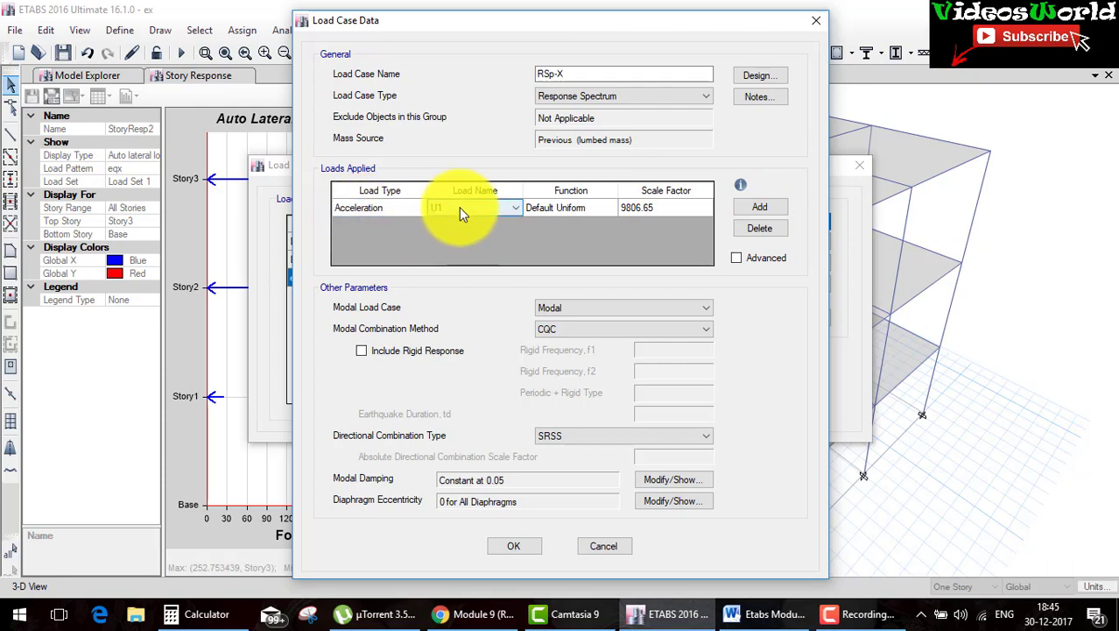
{"action": "left_click", "coordinate": [459, 208]}
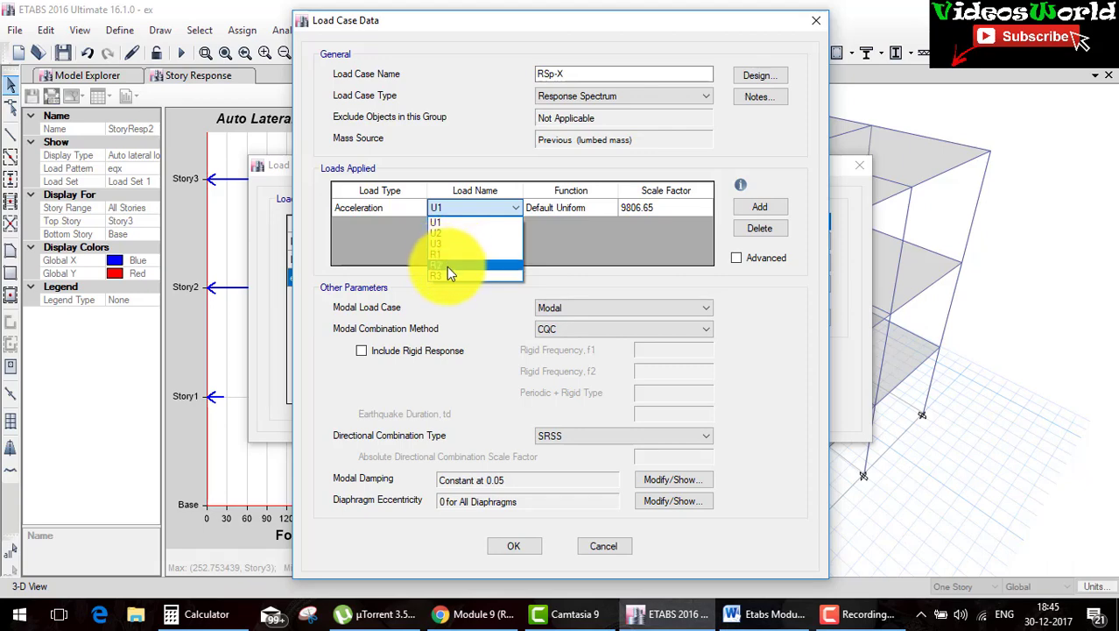
{"action": "left_click", "coordinate": [482, 222]}
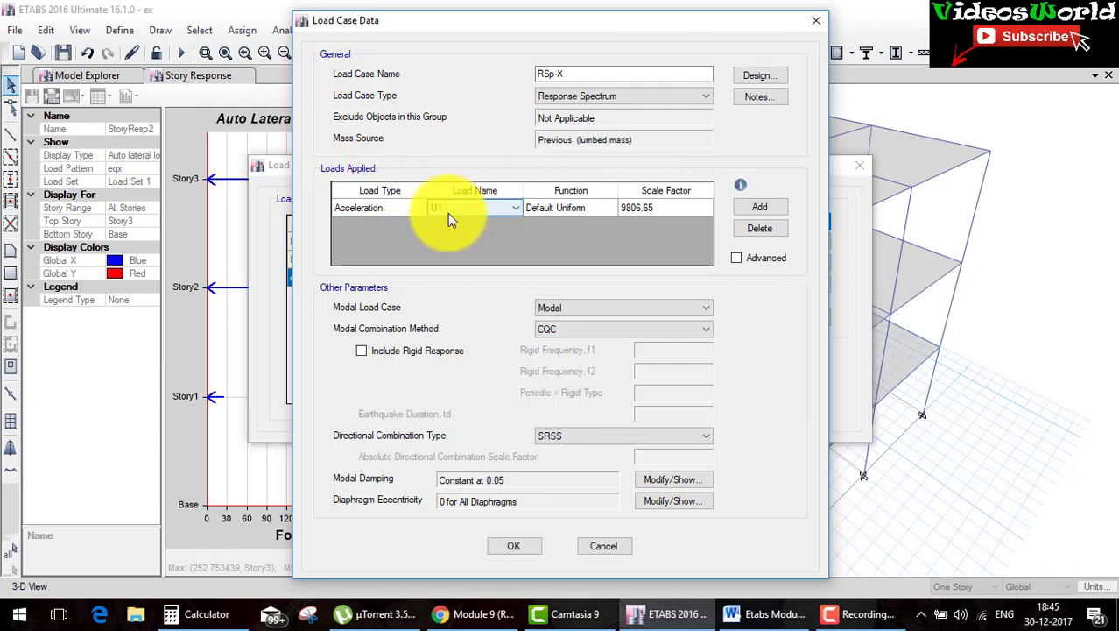
{"action": "left_click", "coordinate": [577, 212]}
{"action": "left_click", "coordinate": [604, 210]}
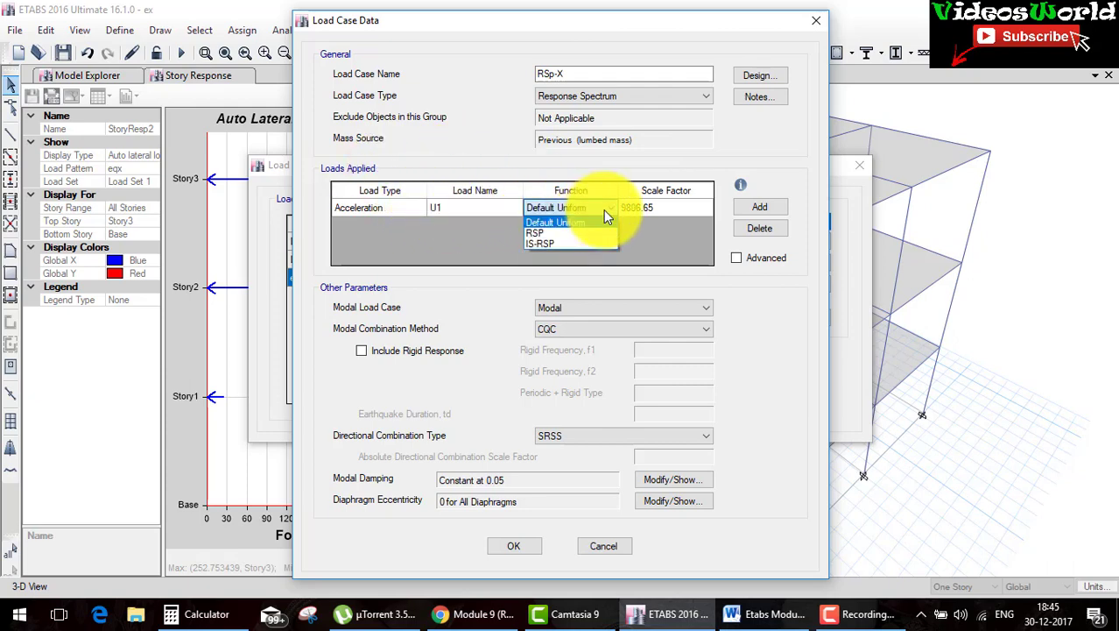
{"action": "left_click", "coordinate": [537, 247]}
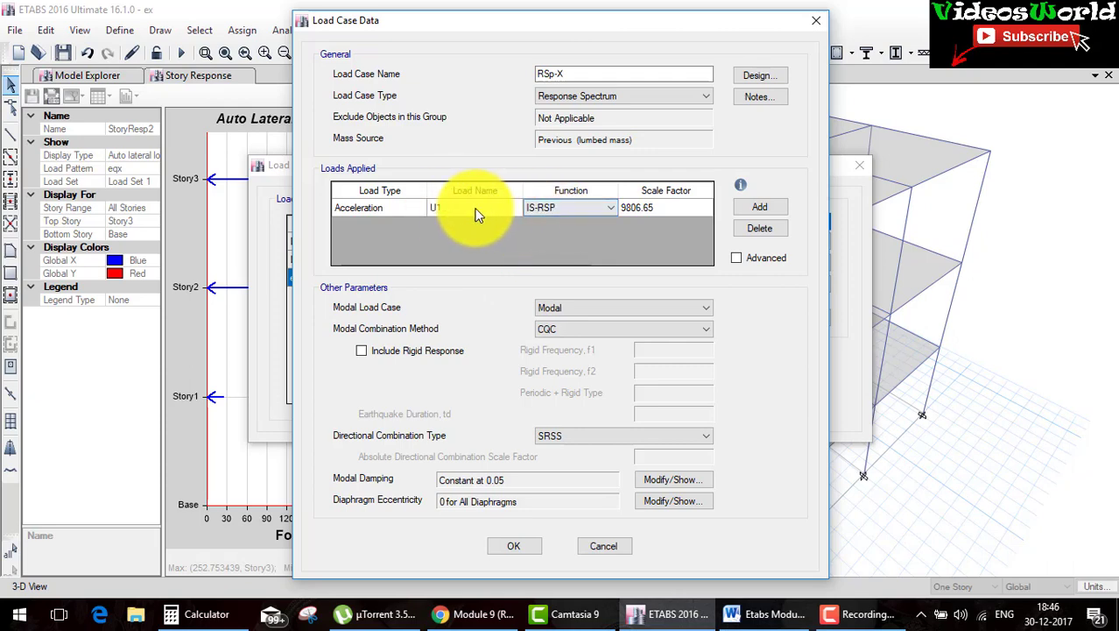
{"action": "left_click", "coordinate": [539, 208]}
{"action": "left_click", "coordinate": [669, 207]}
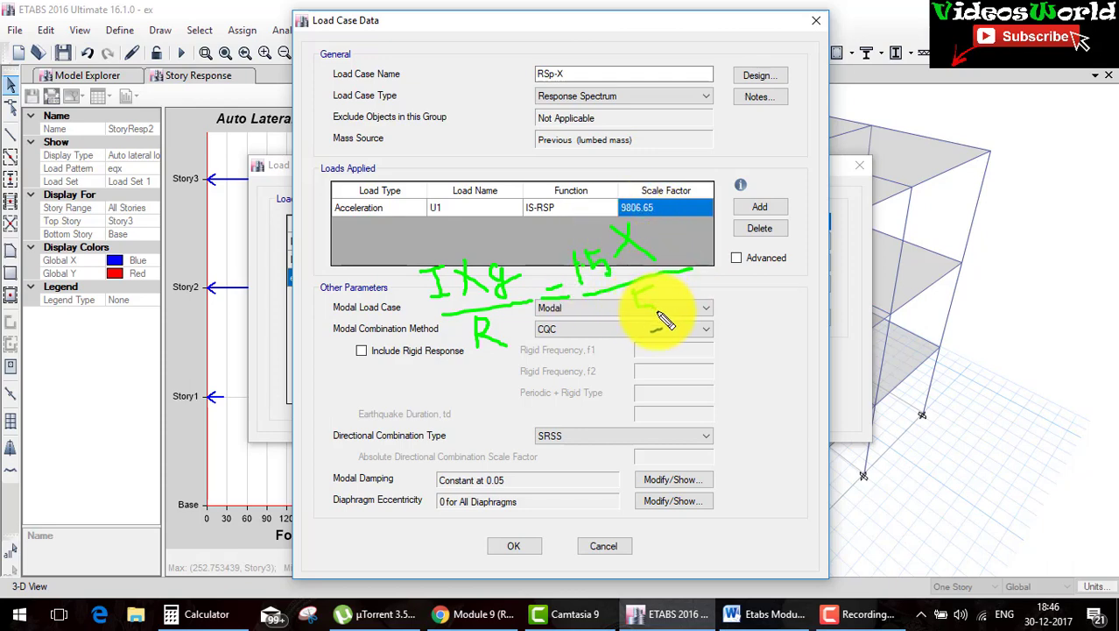
Compute 1.5 × 9806.65 ÷ 5 = 2941.995 in Calculator, then close it.
{"action": "left_click", "coordinate": [204, 613]}
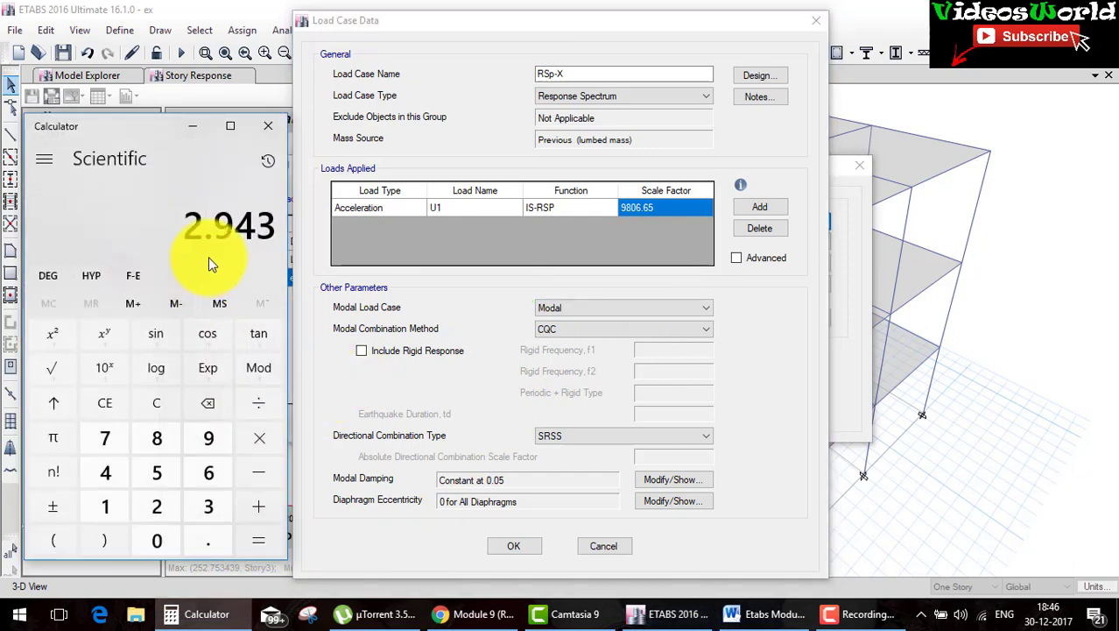
{"action": "left_click", "coordinate": [138, 414]}
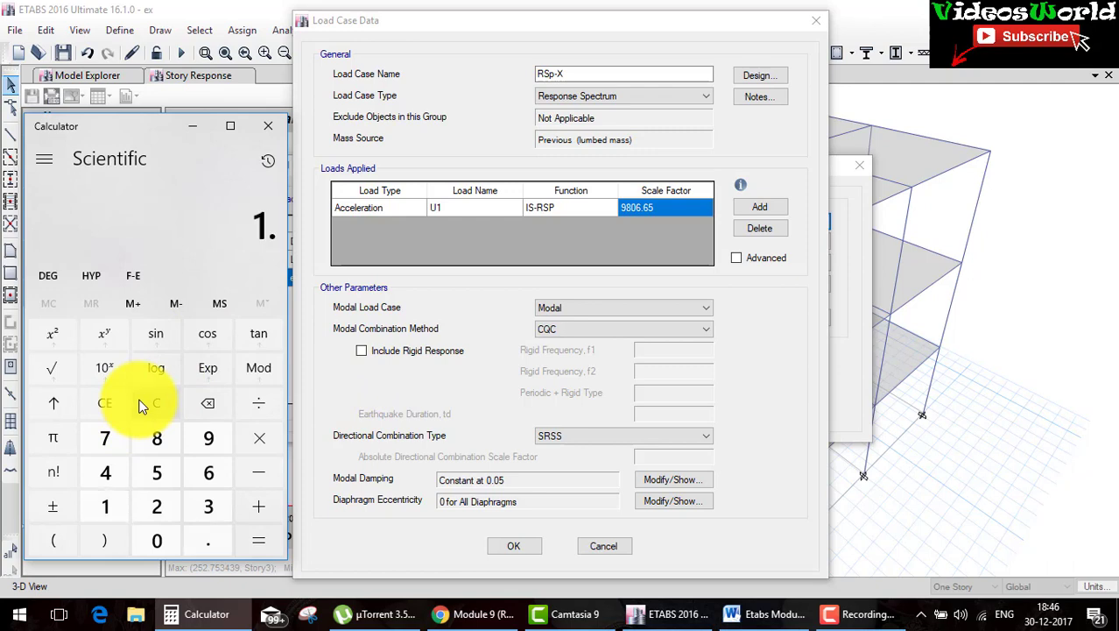
{"action": "type", "text": "5"}
{"action": "type", "text": "9"}
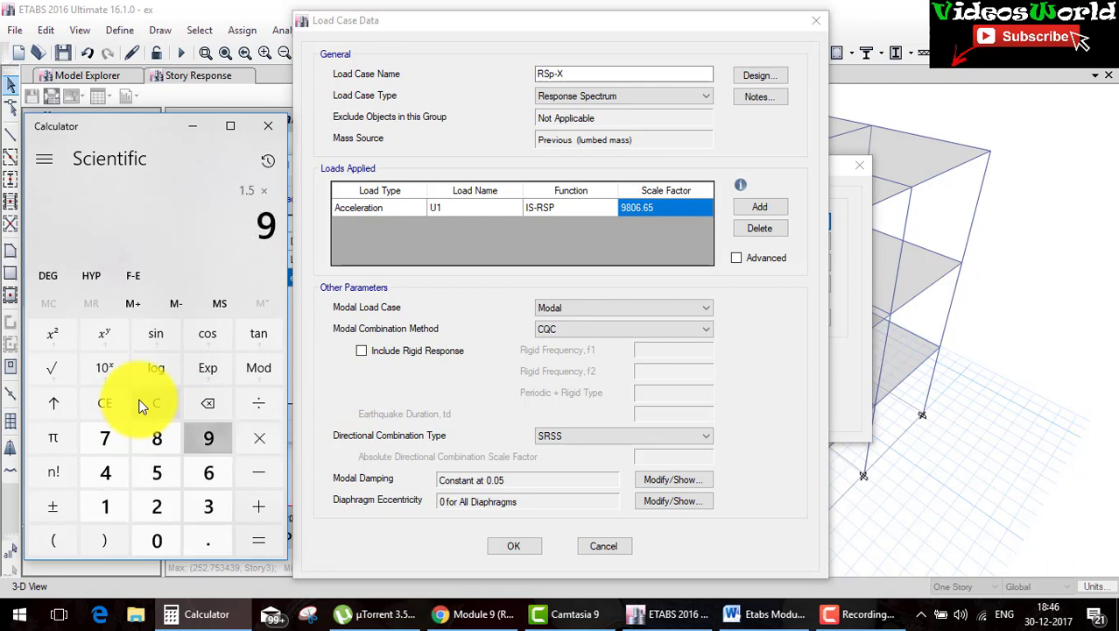
{"action": "type", "text": "806."}
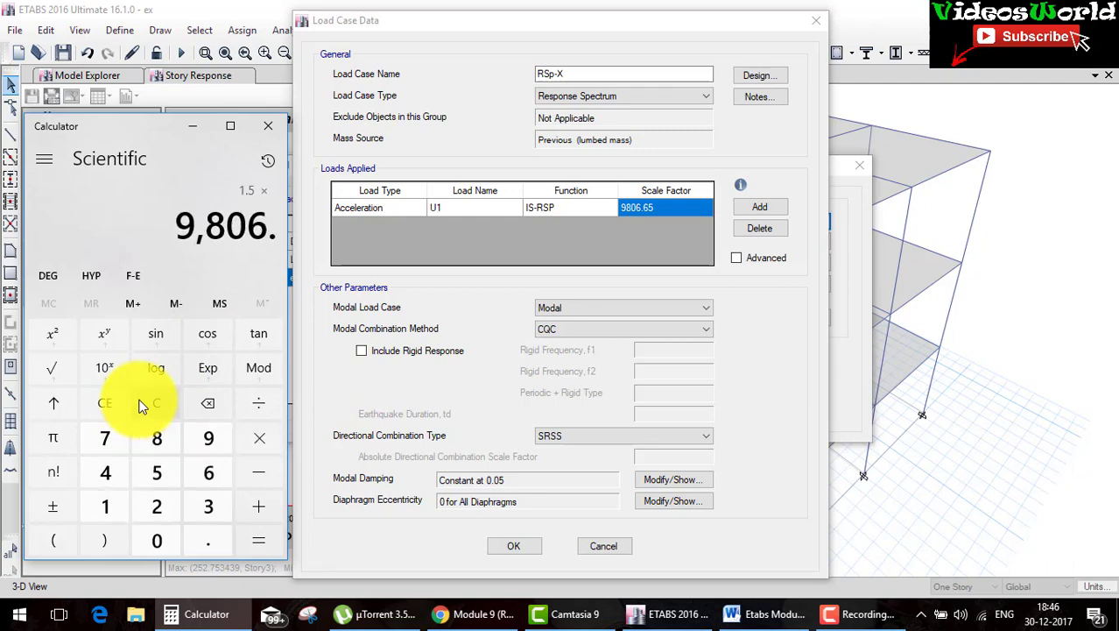
{"action": "type", "text": "65"}
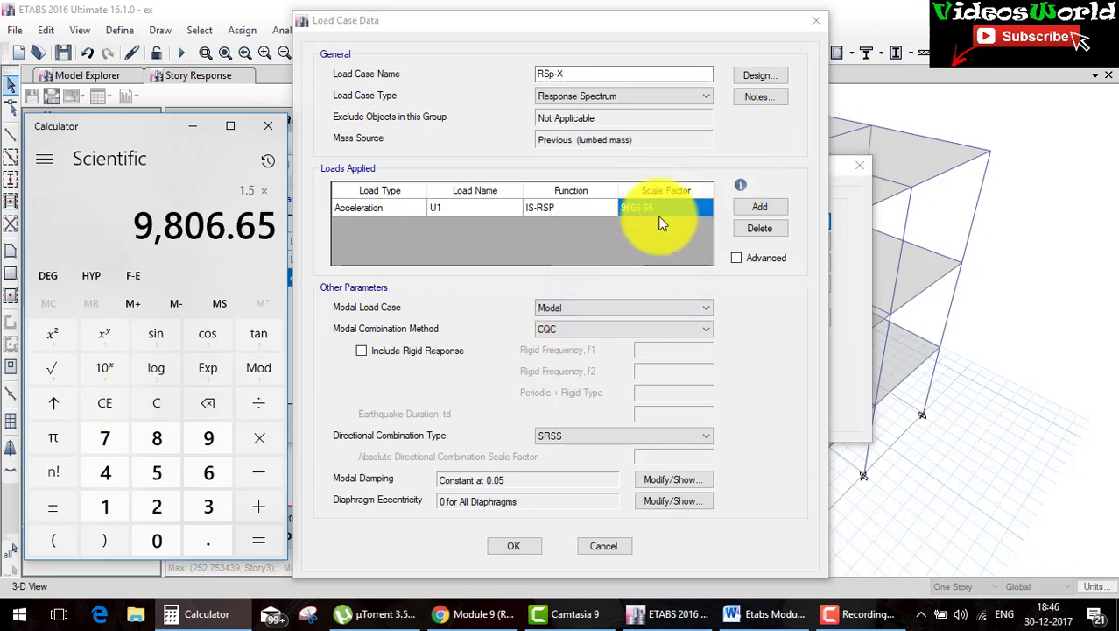
{"action": "key", "text": "Return"}
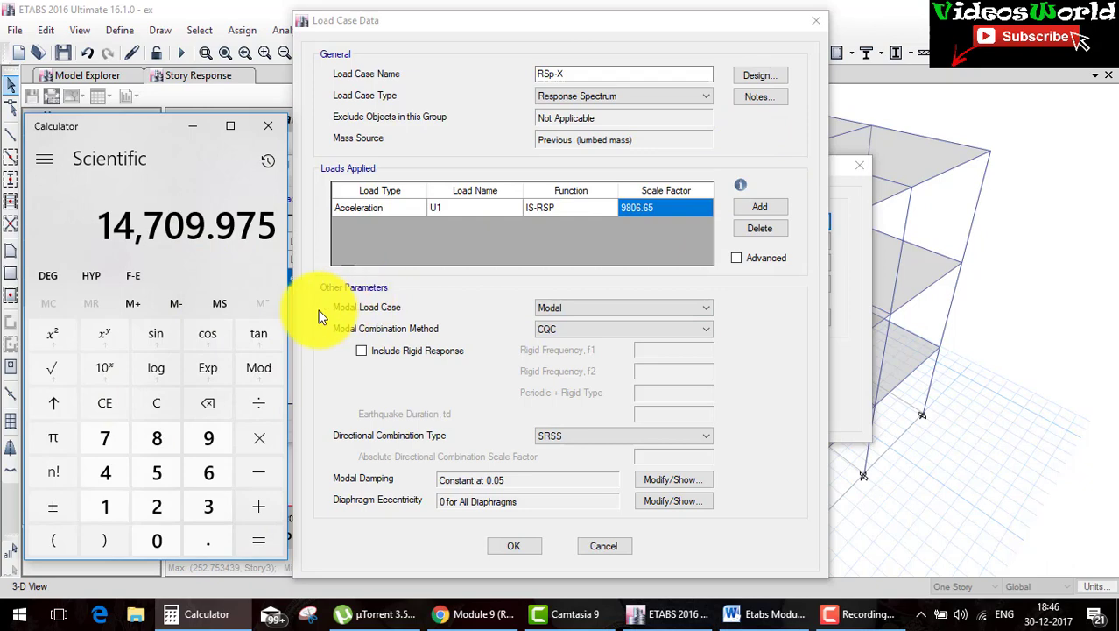
{"action": "type", "text": "/5"}
{"action": "key", "text": "Return"}
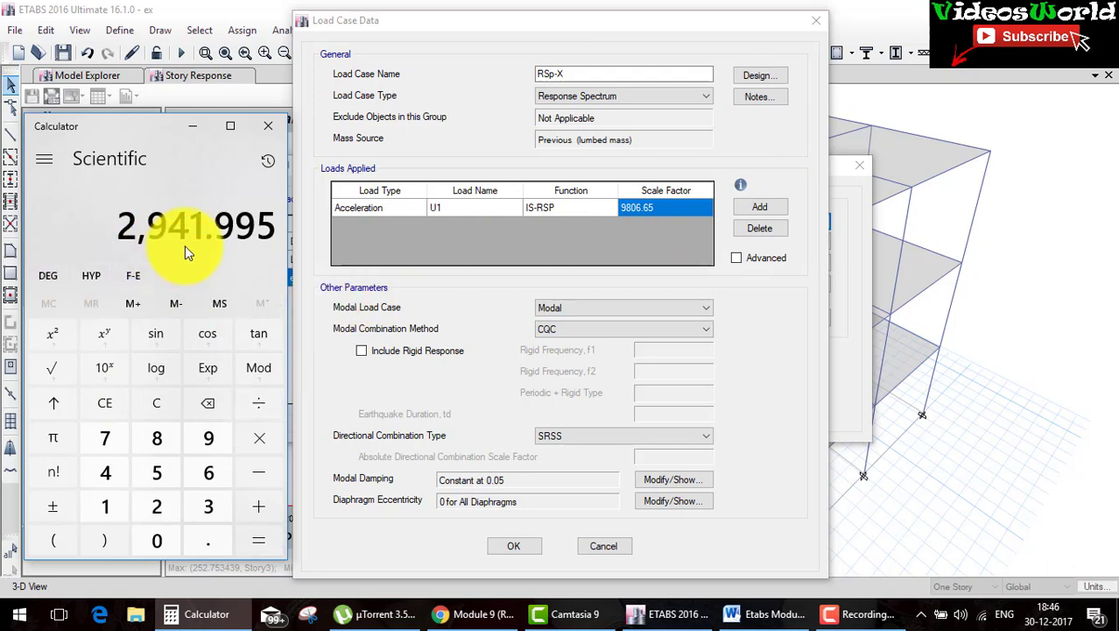
{"action": "left_click", "coordinate": [268, 126]}
Change the RSp-X U1 scale factor to 2942.
{"action": "left_click", "coordinate": [617, 210]}
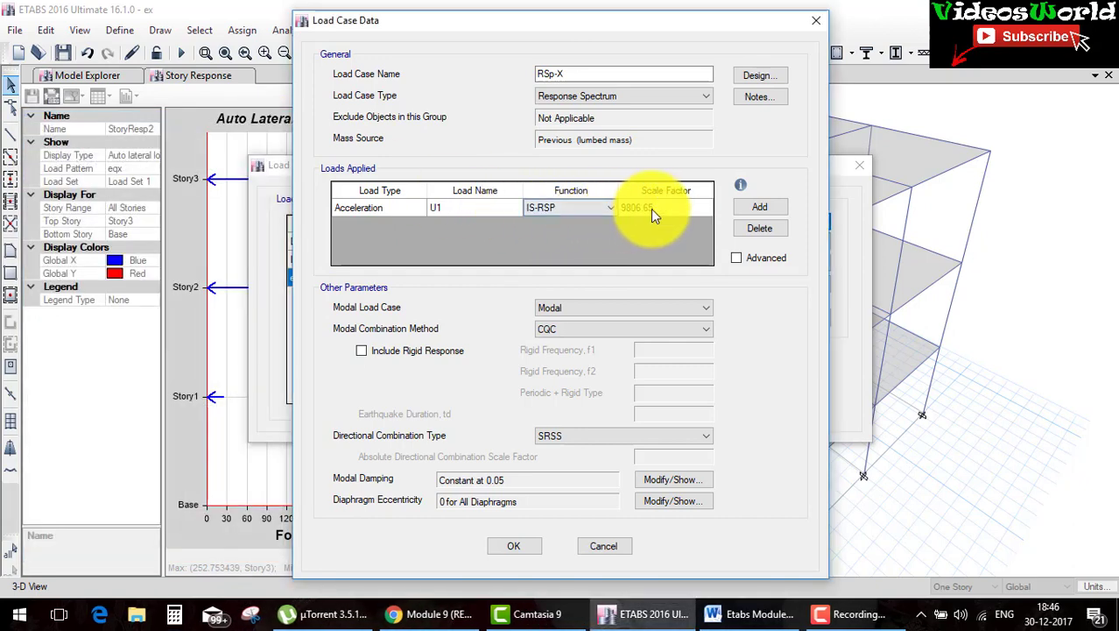
{"action": "left_click", "coordinate": [651, 209]}
{"action": "type", "text": "2942"}
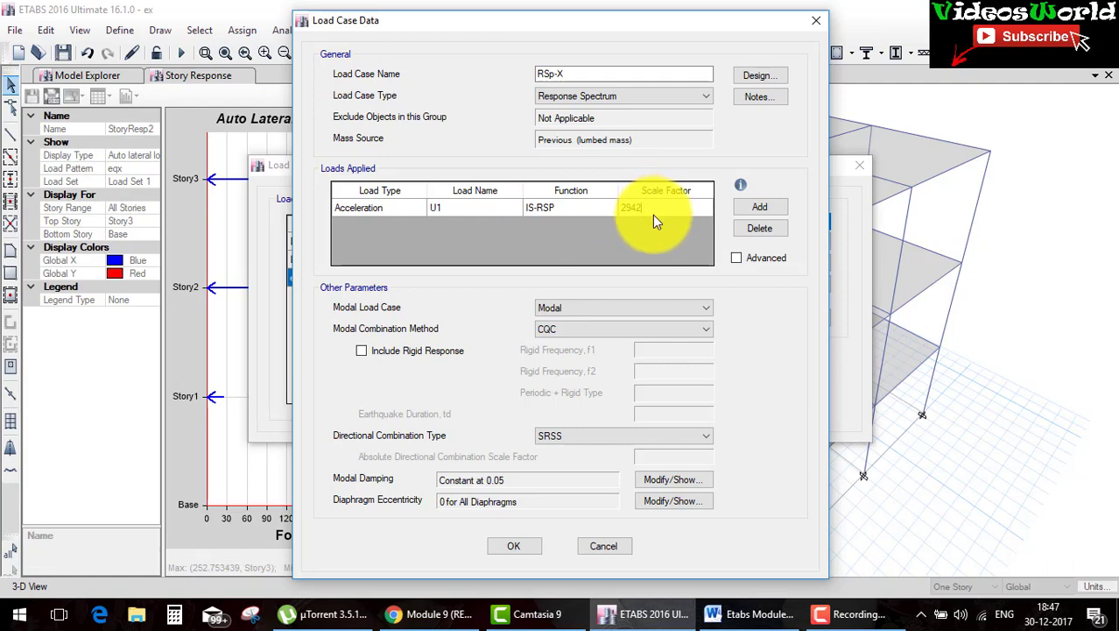
{"action": "left_click", "coordinate": [508, 246]}
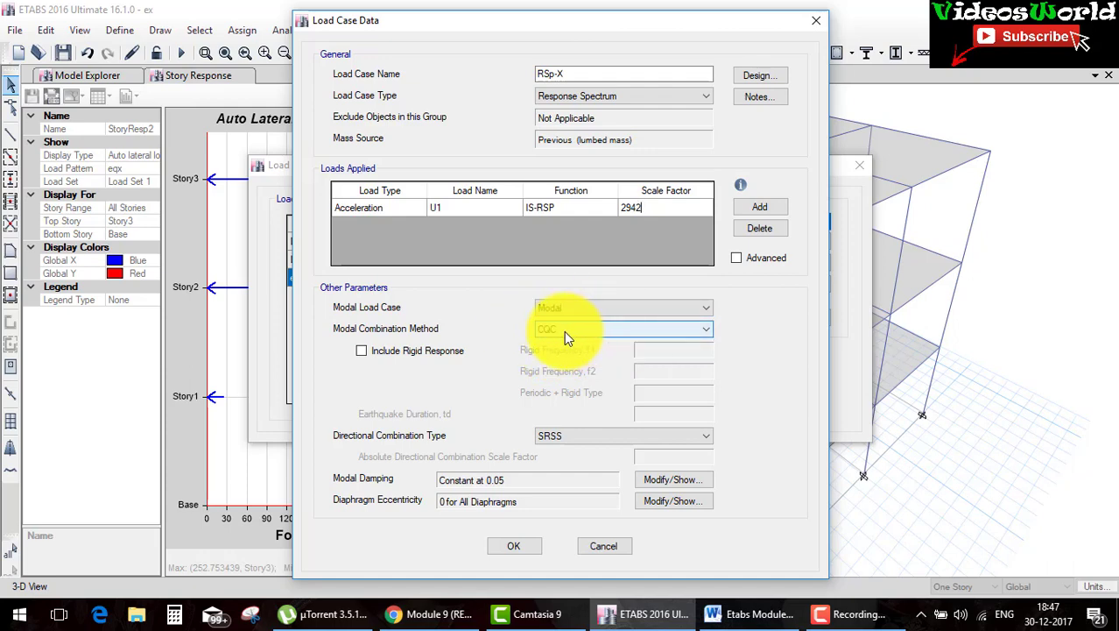
Keep CQC modal combination, set directional combination to CQC3, and save the load cases.
{"action": "left_click", "coordinate": [564, 330]}
{"action": "left_click", "coordinate": [552, 330]}
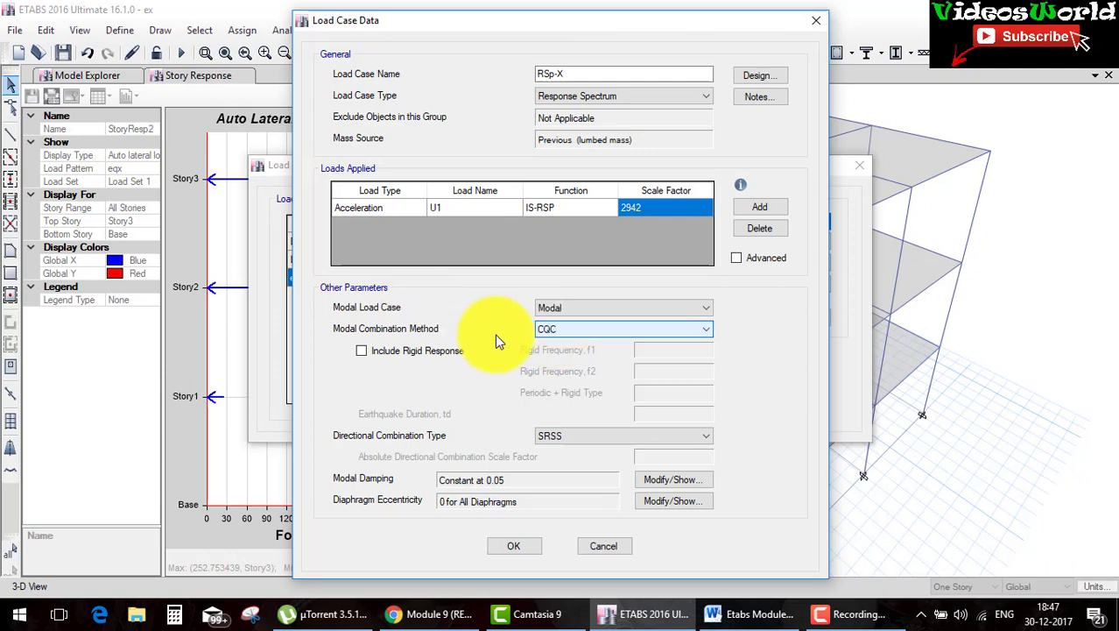
{"action": "left_click", "coordinate": [575, 436]}
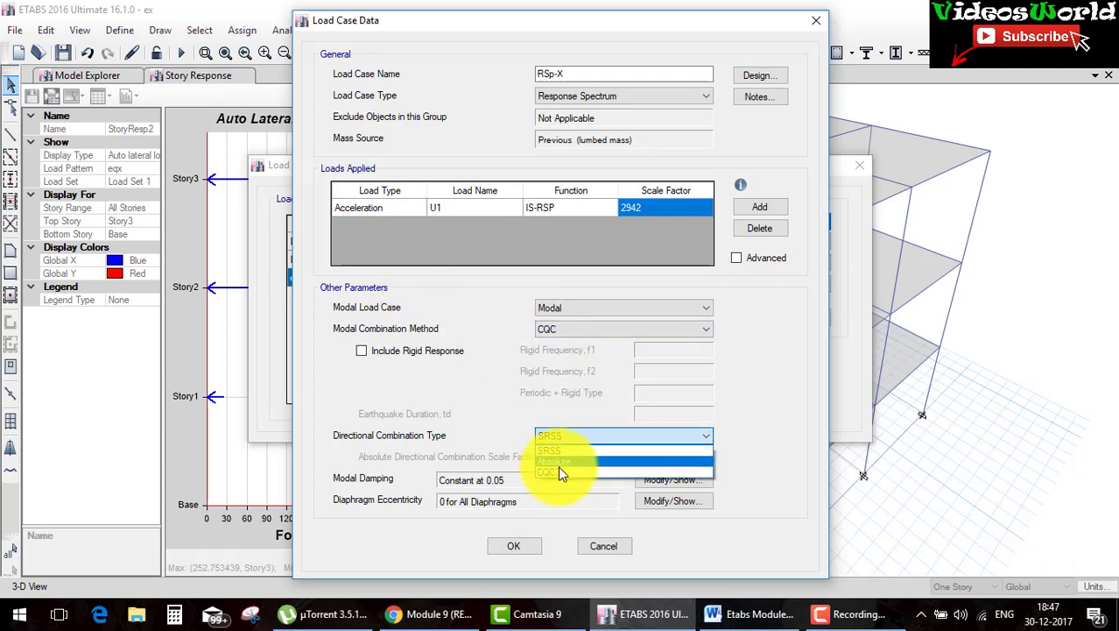
{"action": "left_click", "coordinate": [552, 472]}
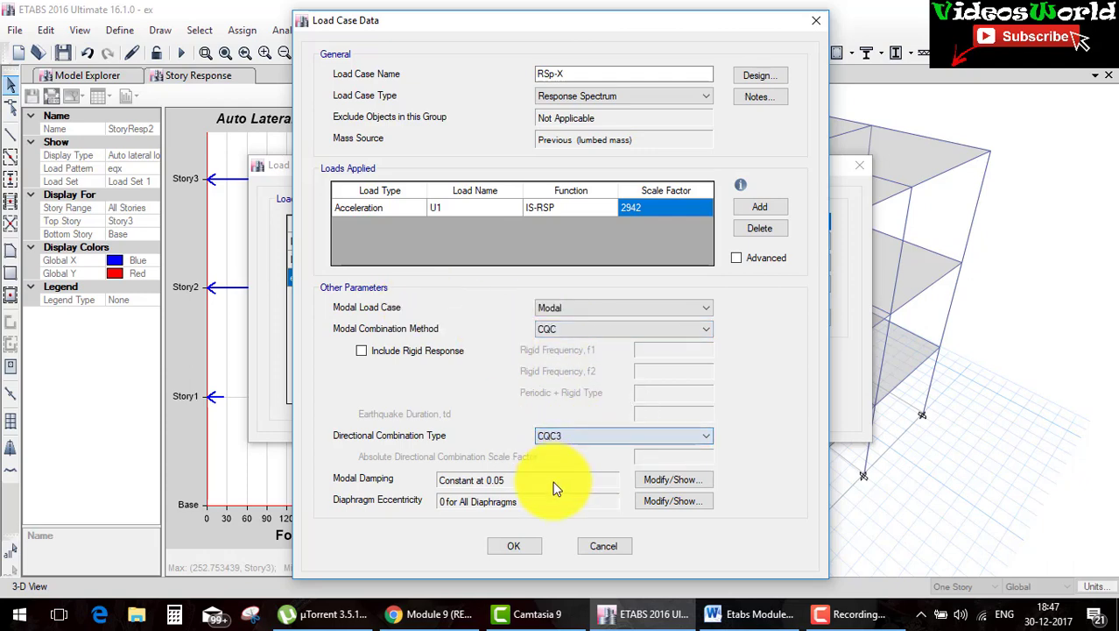
{"action": "left_click", "coordinate": [514, 548]}
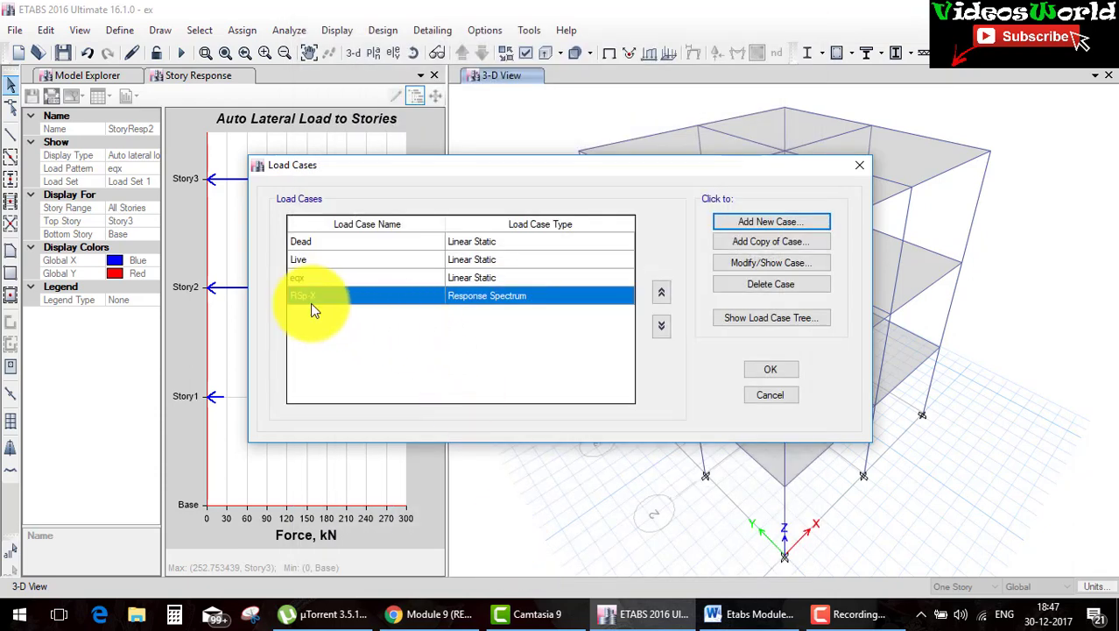
{"action": "left_click", "coordinate": [749, 371]}
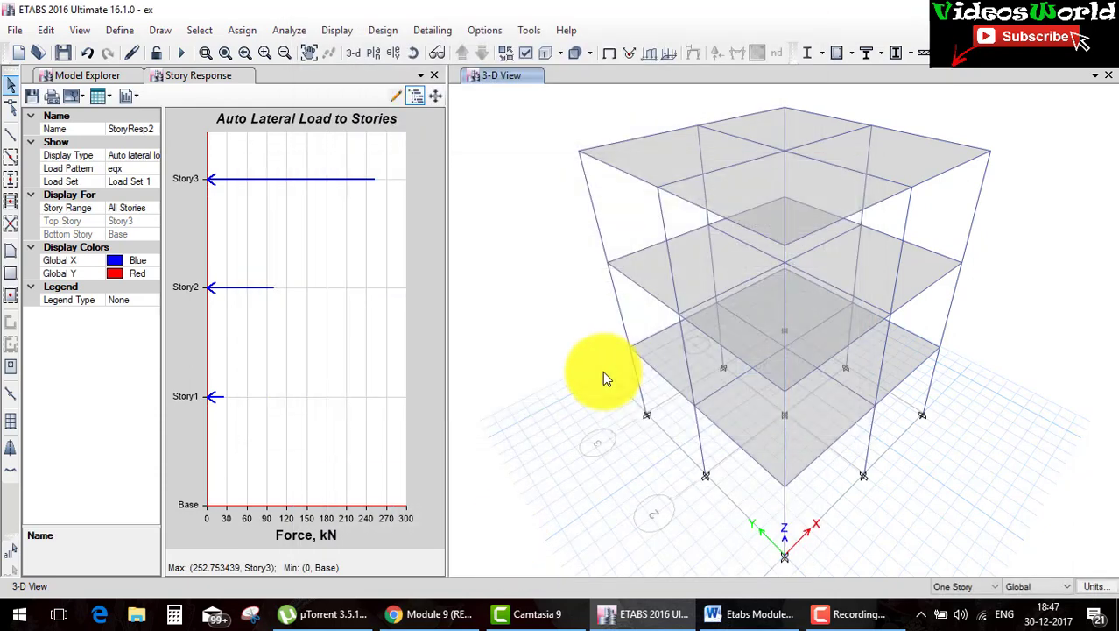
Re-run the analysis and set the deformed shape to Mode 1 with contours on objects.
{"action": "left_click", "coordinate": [180, 53]}
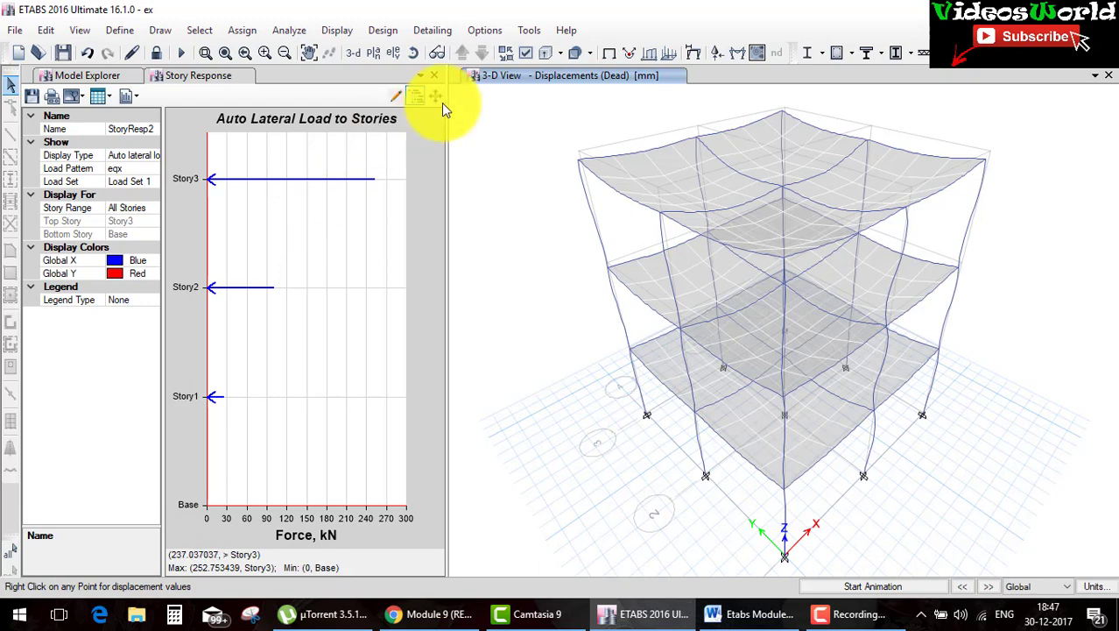
{"action": "left_click", "coordinate": [693, 53]}
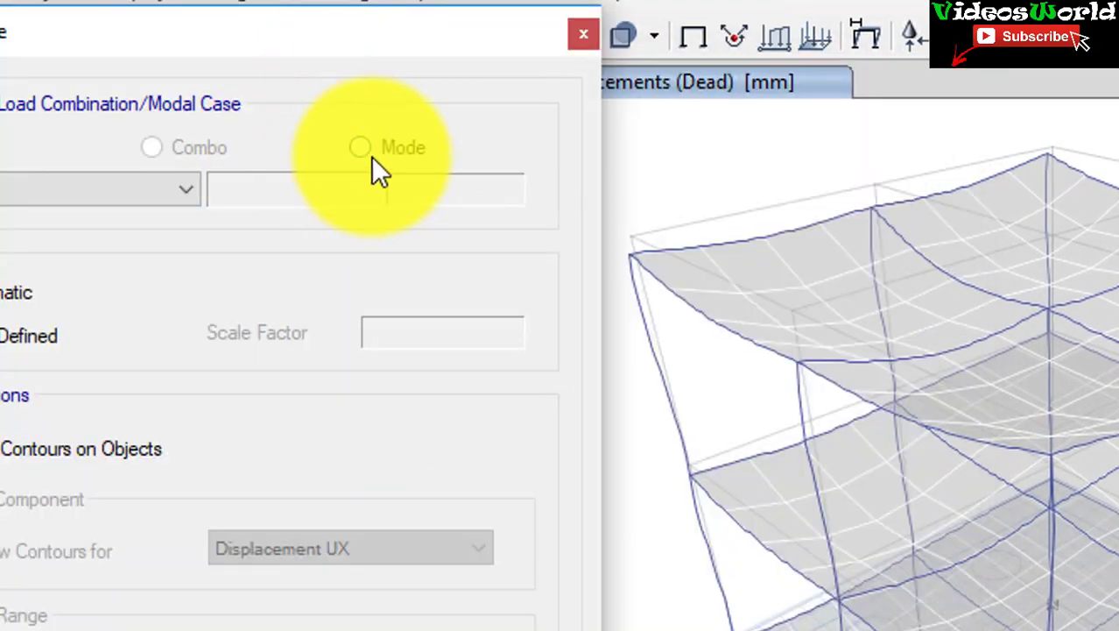
{"action": "left_click", "coordinate": [361, 148]}
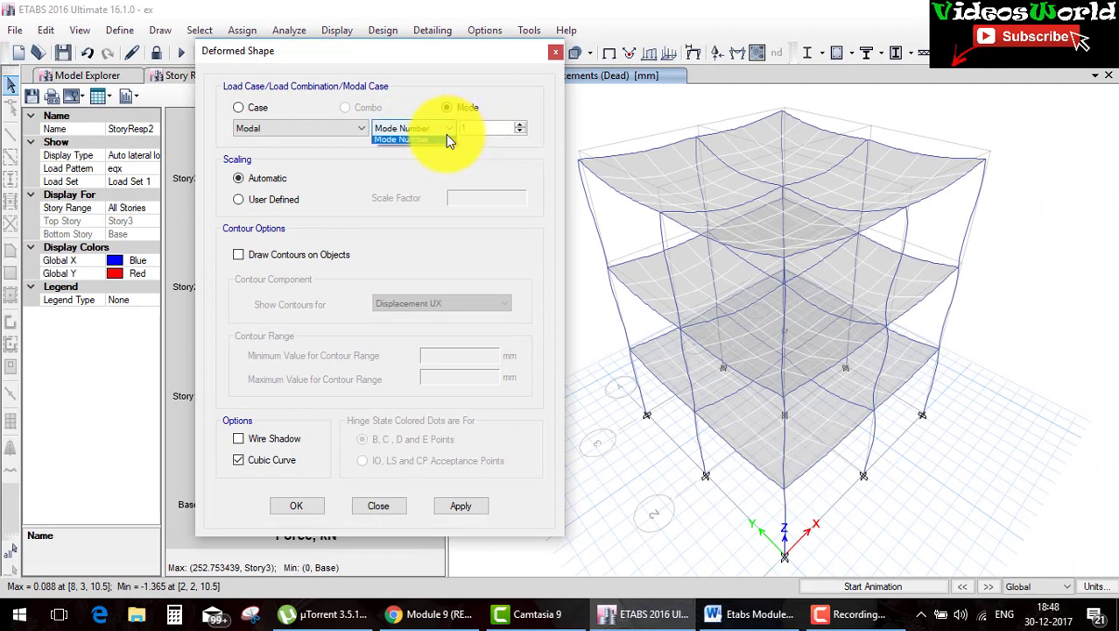
{"action": "left_click", "coordinate": [308, 513]}
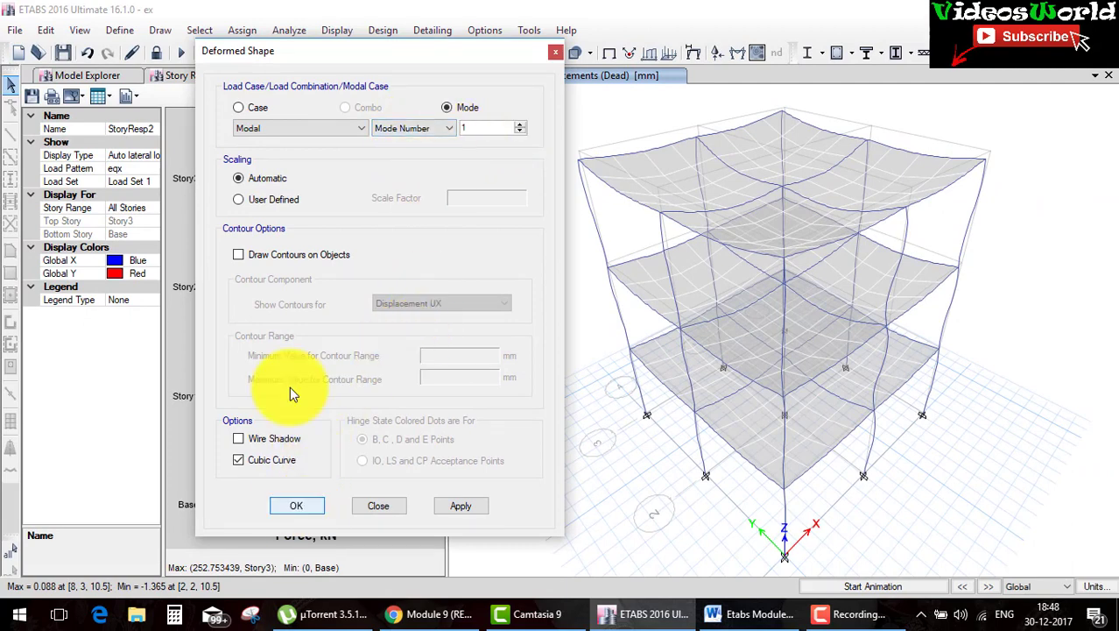
{"action": "left_click", "coordinate": [291, 254]}
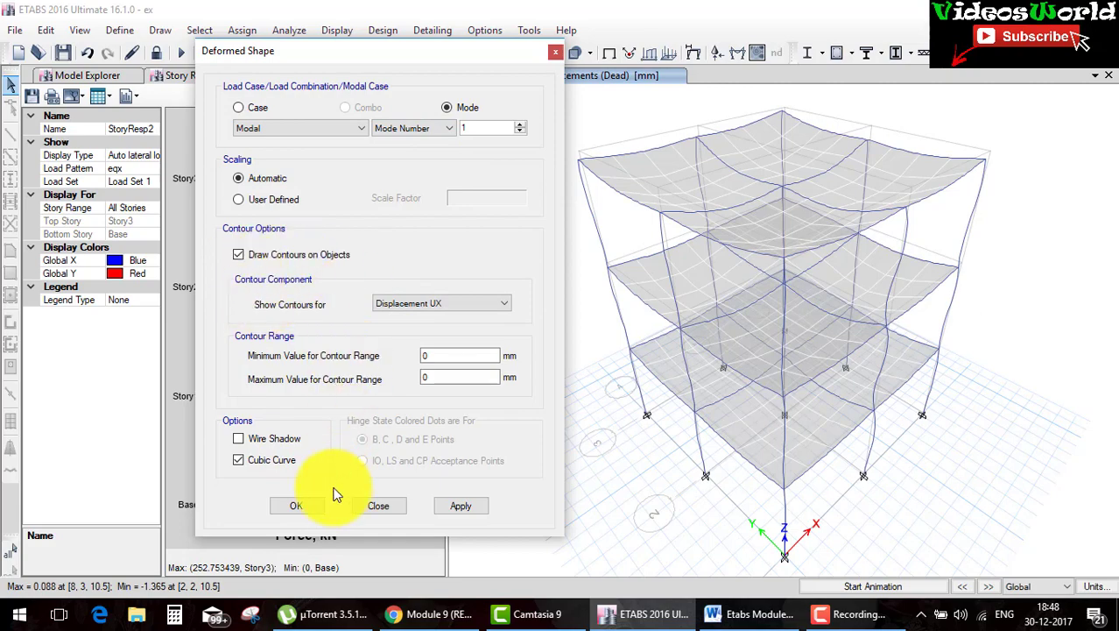
Animate the contoured Mode 1 shape and step through Modes 2 and 3.
{"action": "left_click", "coordinate": [298, 506]}
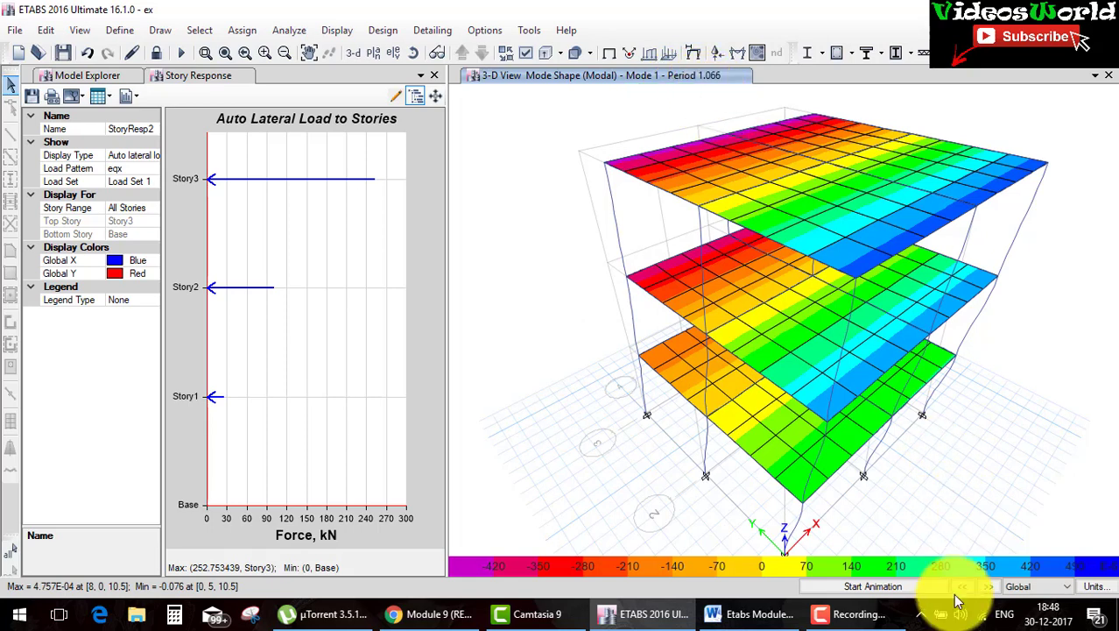
{"action": "left_click", "coordinate": [883, 589]}
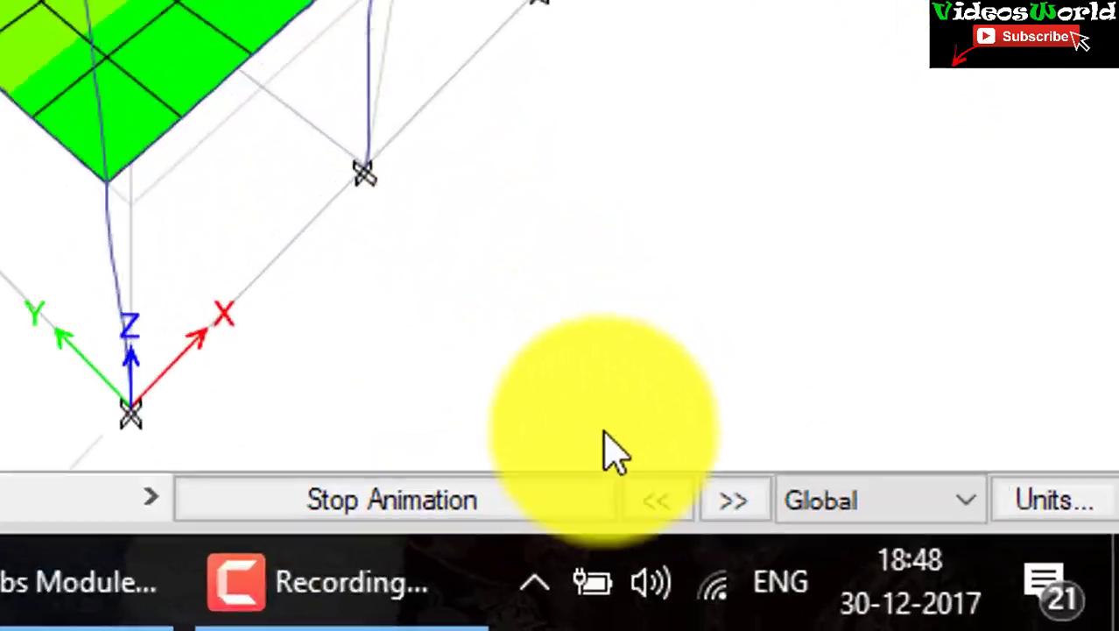
{"action": "left_click", "coordinate": [981, 584]}
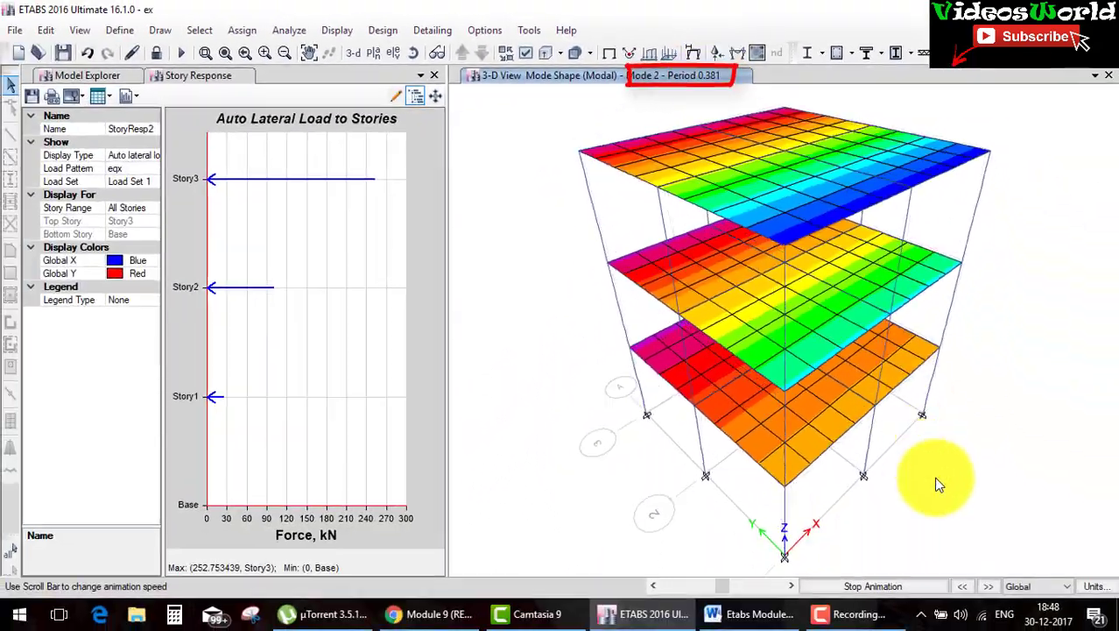
{"action": "left_click", "coordinate": [989, 586]}
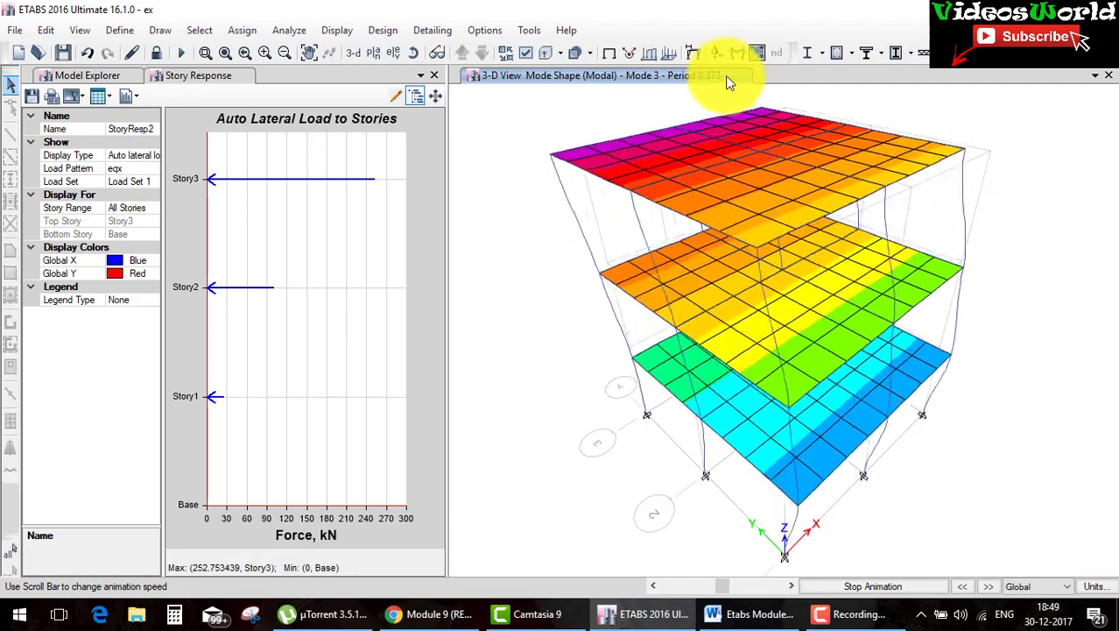
{"action": "left_click", "coordinate": [989, 585]}
Step the animation through Modes 4 to 7 and freeze Mode 7 (period 0.112).
{"action": "left_click", "coordinate": [999, 584]}
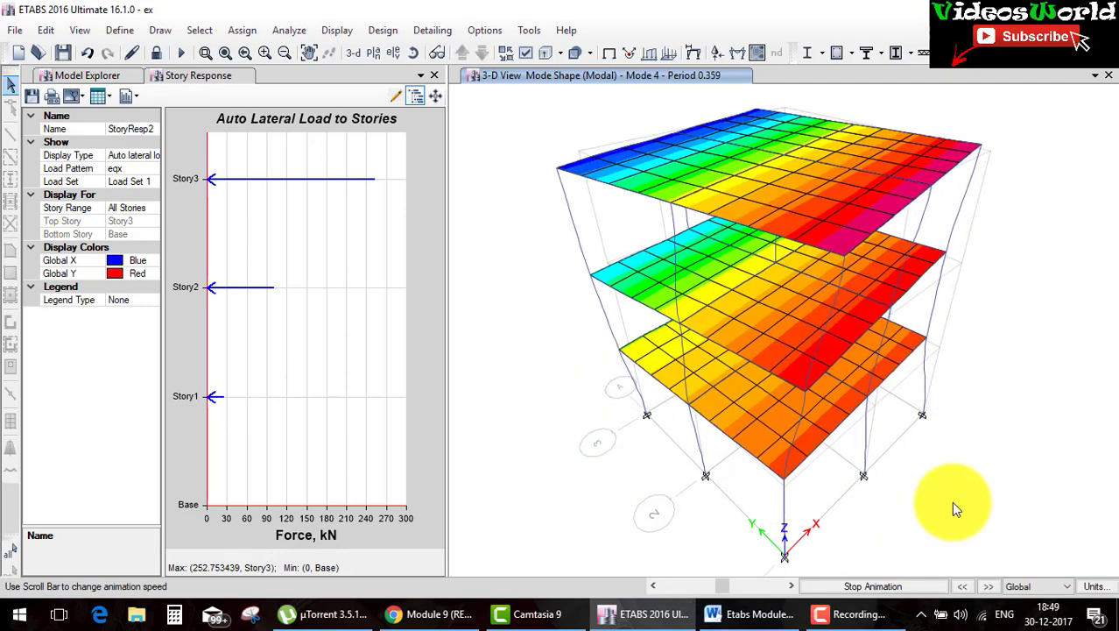
{"action": "left_click", "coordinate": [988, 586]}
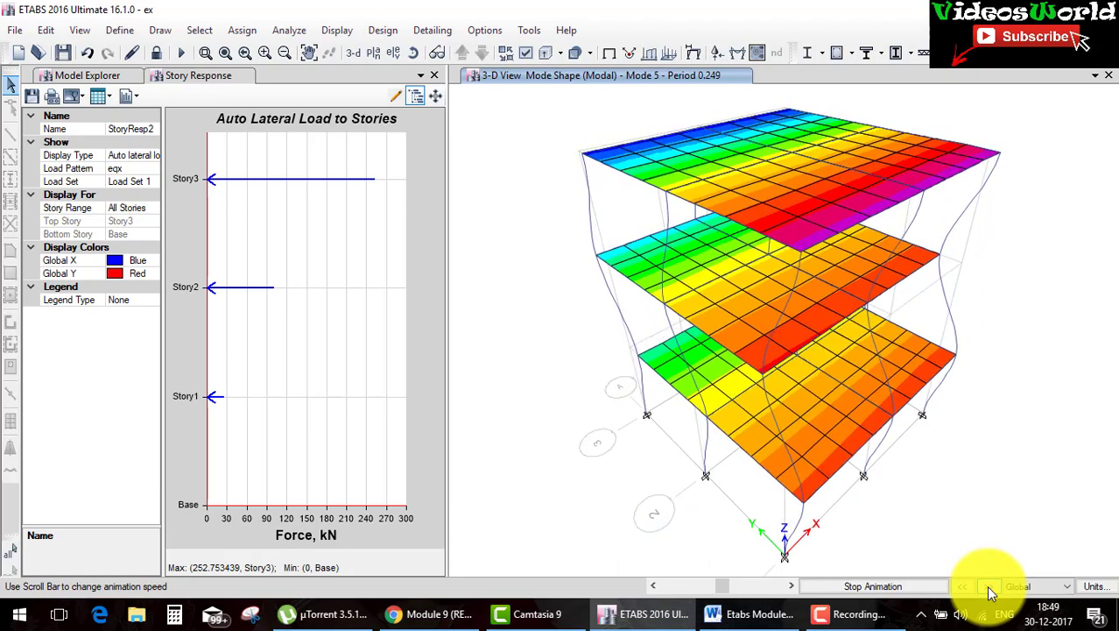
{"action": "left_click", "coordinate": [987, 585]}
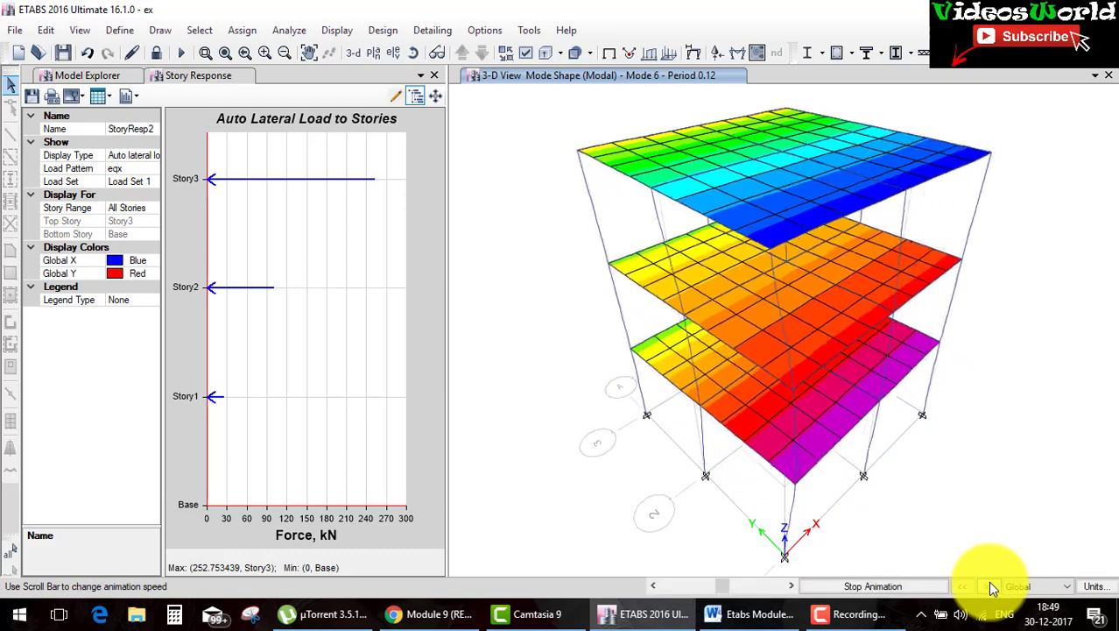
{"action": "left_click", "coordinate": [987, 582]}
{"action": "left_click", "coordinate": [986, 583]}
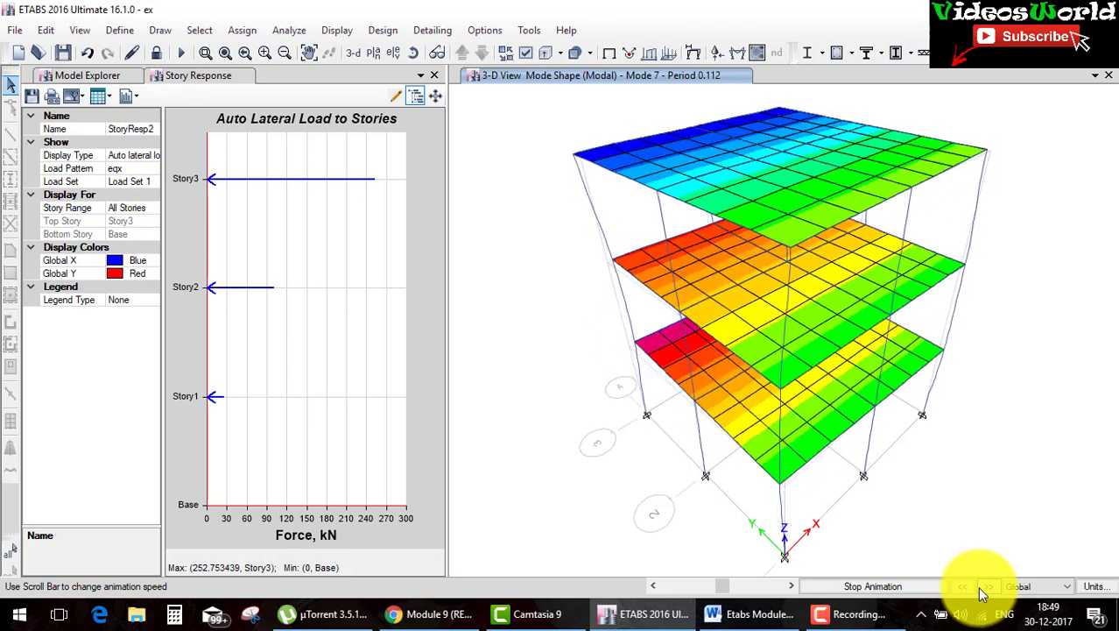
{"action": "left_click", "coordinate": [852, 587]}
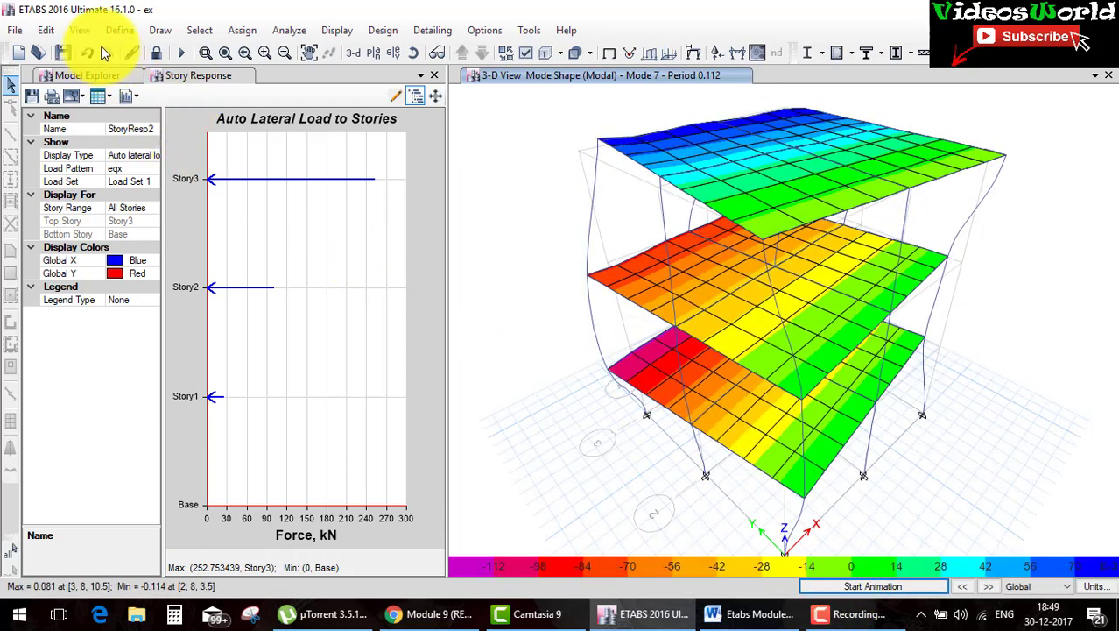
Unlock the model, discarding results, and set the Modal case to a maximum of 10 modes.
{"action": "left_click", "coordinate": [157, 53]}
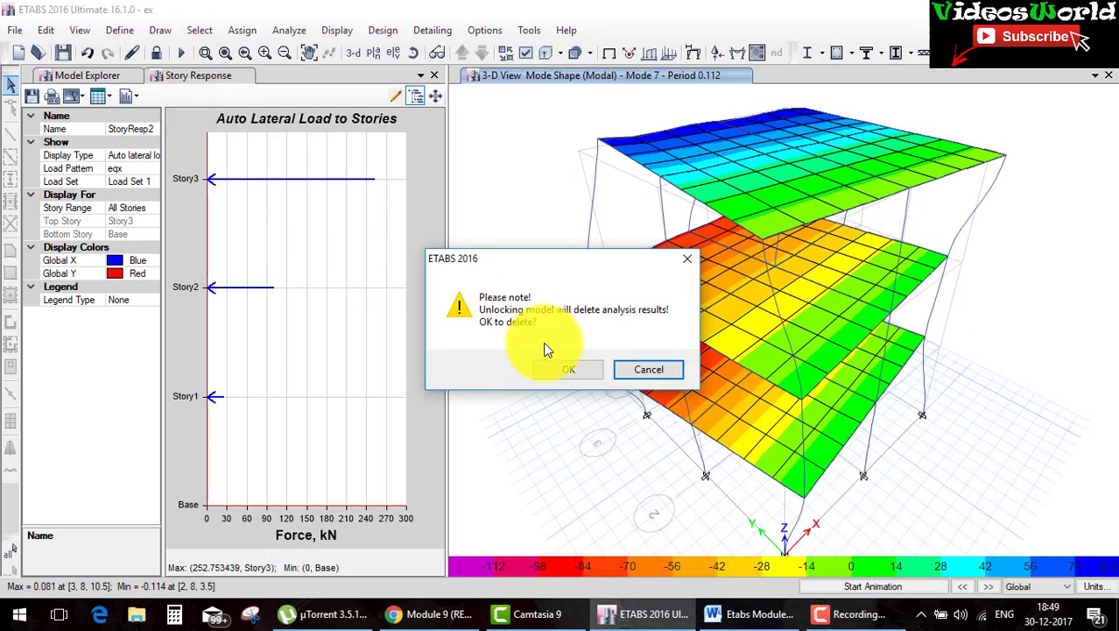
{"action": "left_click", "coordinate": [542, 371]}
{"action": "left_click", "coordinate": [120, 29]}
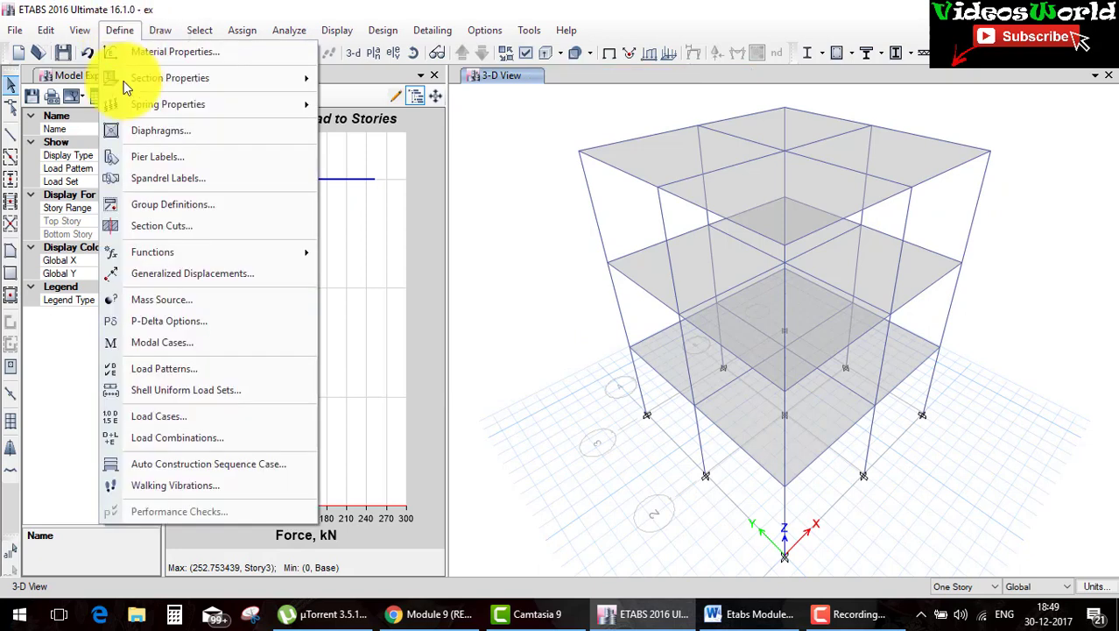
{"action": "left_click", "coordinate": [158, 341]}
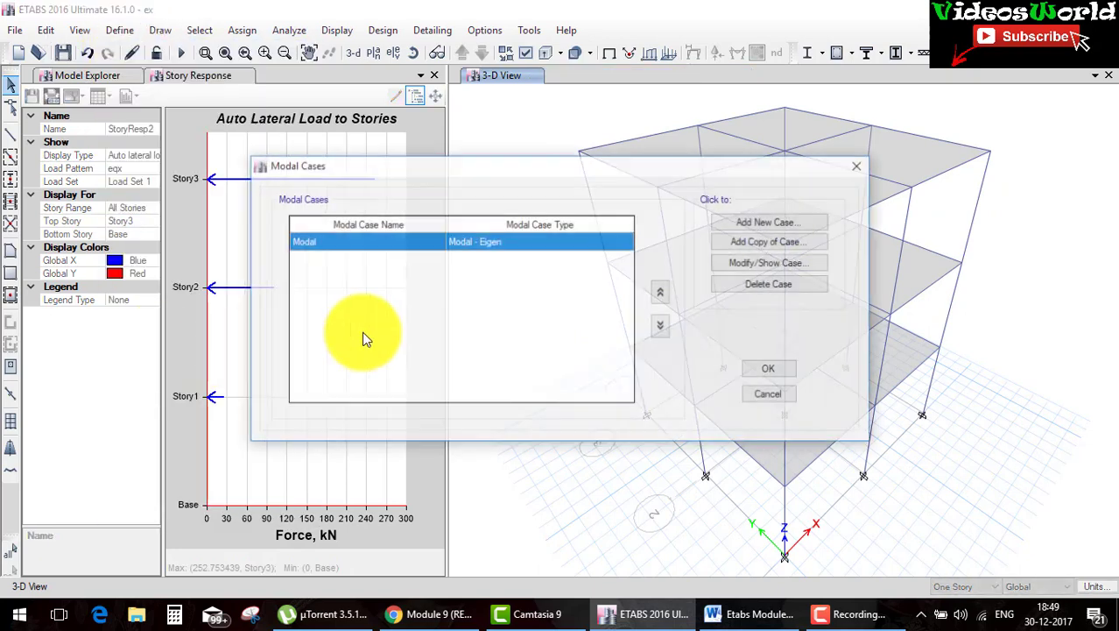
{"action": "left_click", "coordinate": [743, 264]}
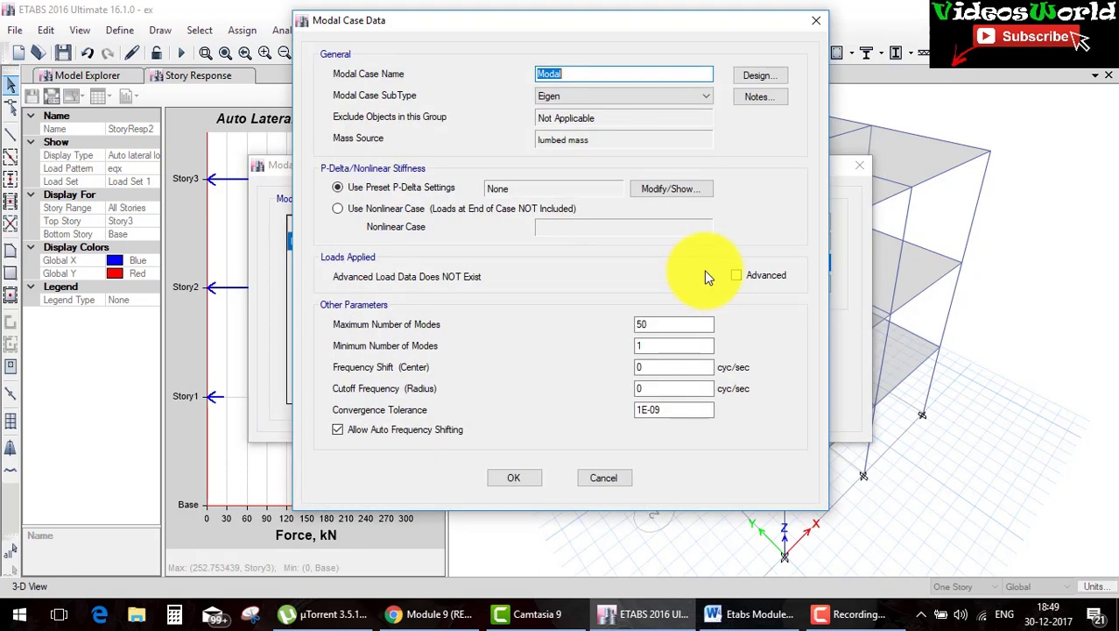
{"action": "double_click", "coordinate": [654, 323]}
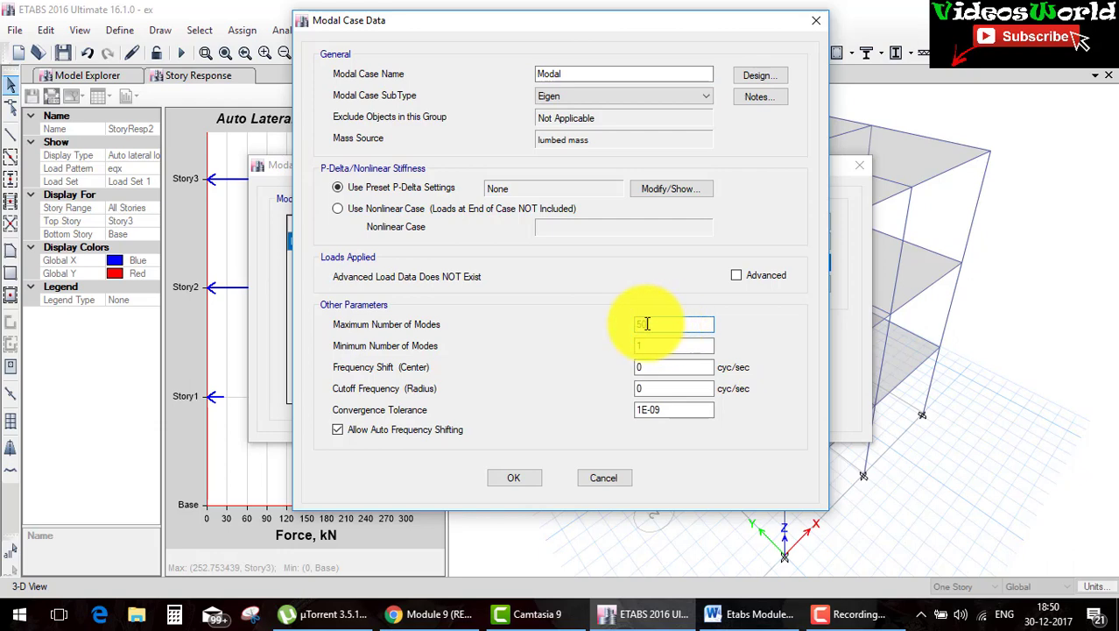
{"action": "type", "text": "10"}
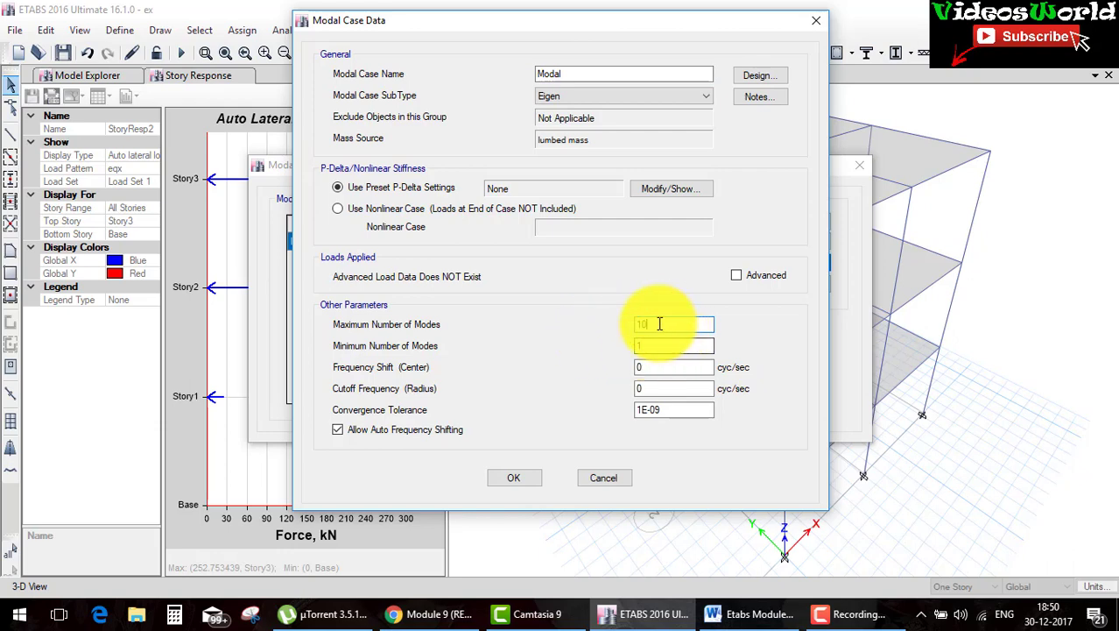
{"action": "left_click", "coordinate": [520, 477]}
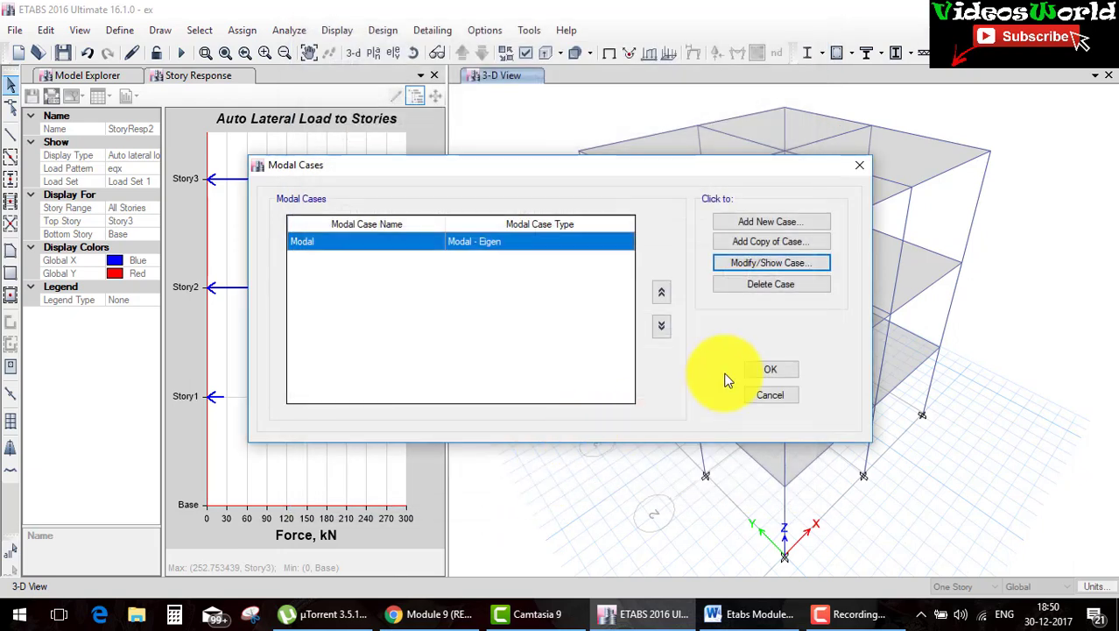
{"action": "left_click", "coordinate": [767, 368]}
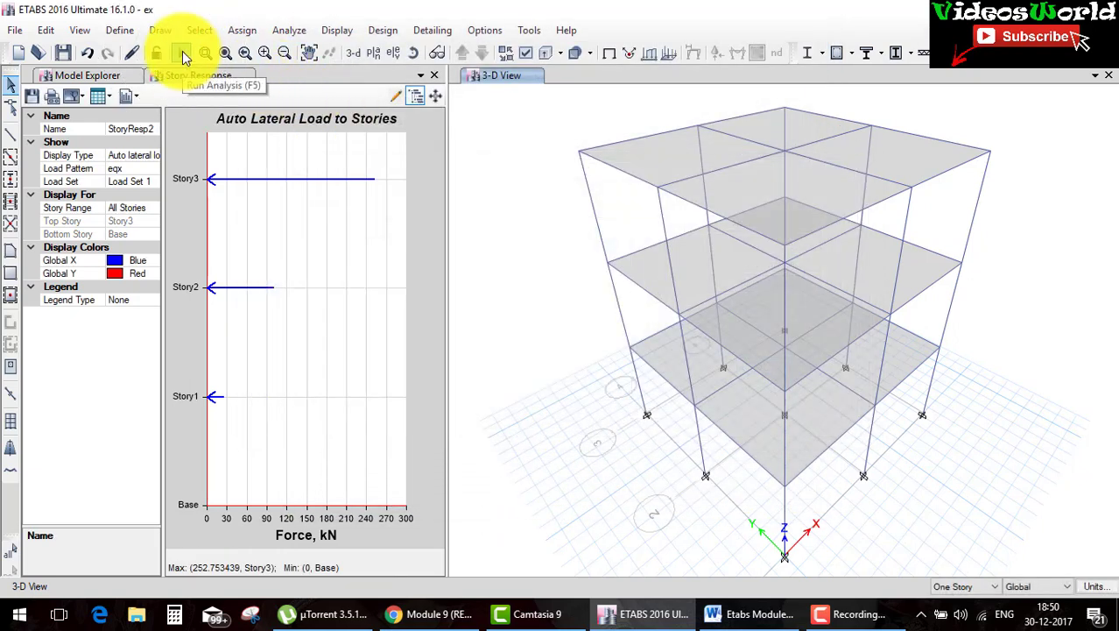
Re-run the analysis and show the result tables, excluding Response Spectrum Modal Information.
{"action": "left_click", "coordinate": [182, 51]}
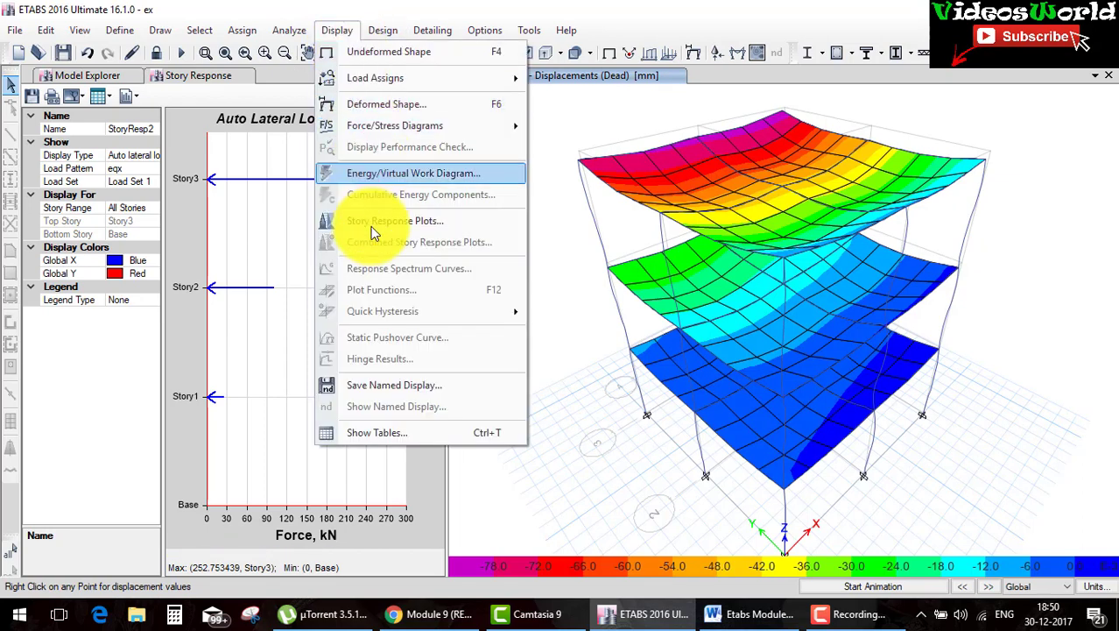
{"action": "left_click", "coordinate": [386, 436]}
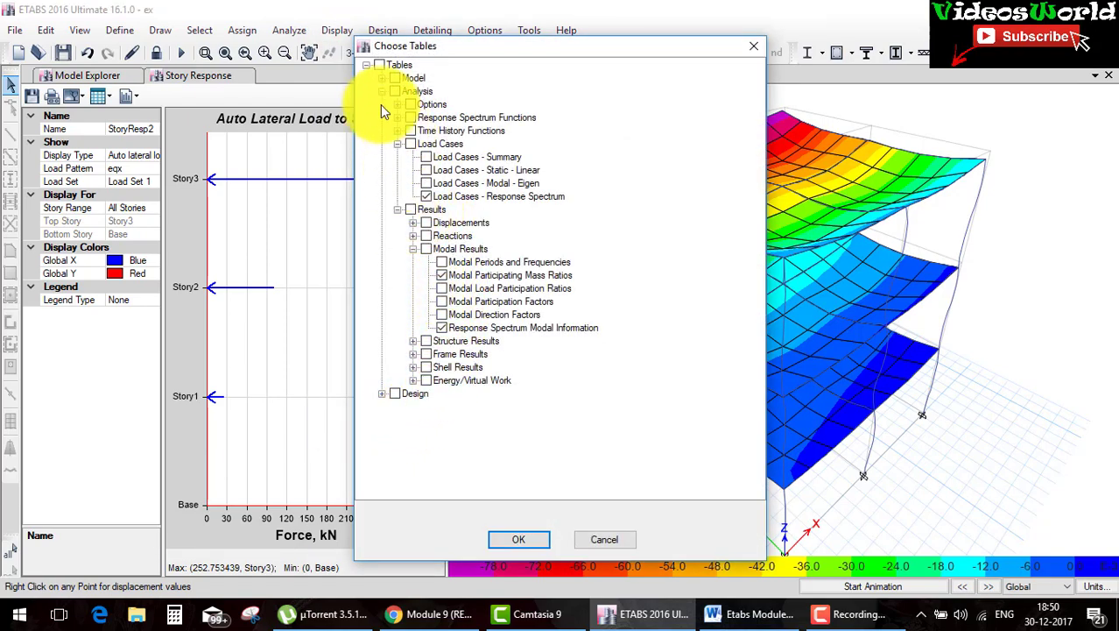
{"action": "left_click", "coordinate": [382, 91]}
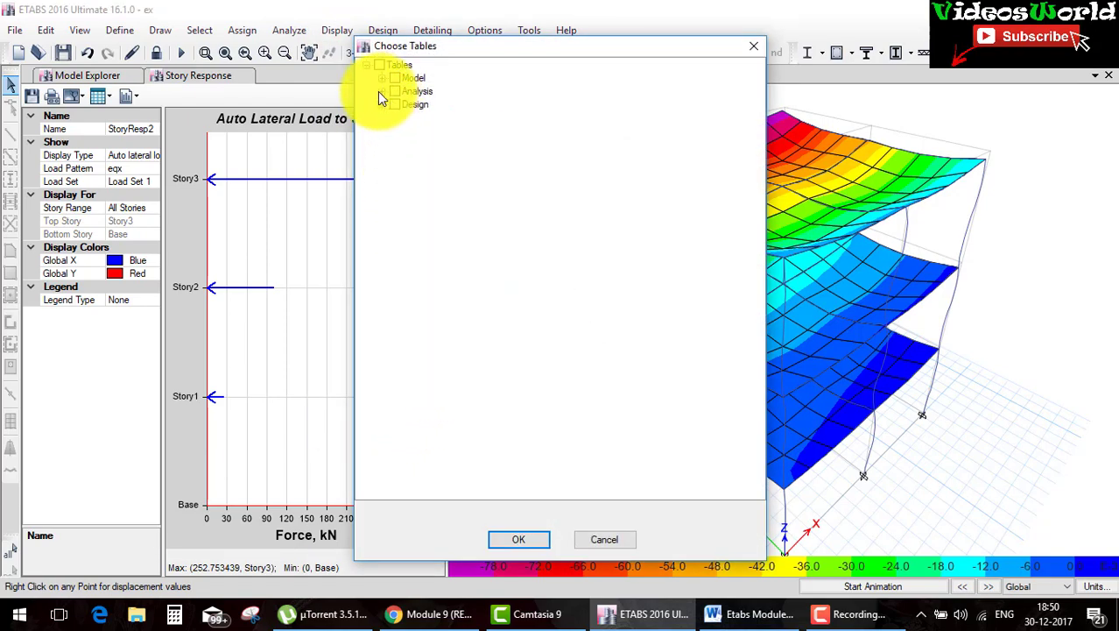
{"action": "left_click", "coordinate": [382, 91]}
{"action": "left_click", "coordinate": [397, 209]}
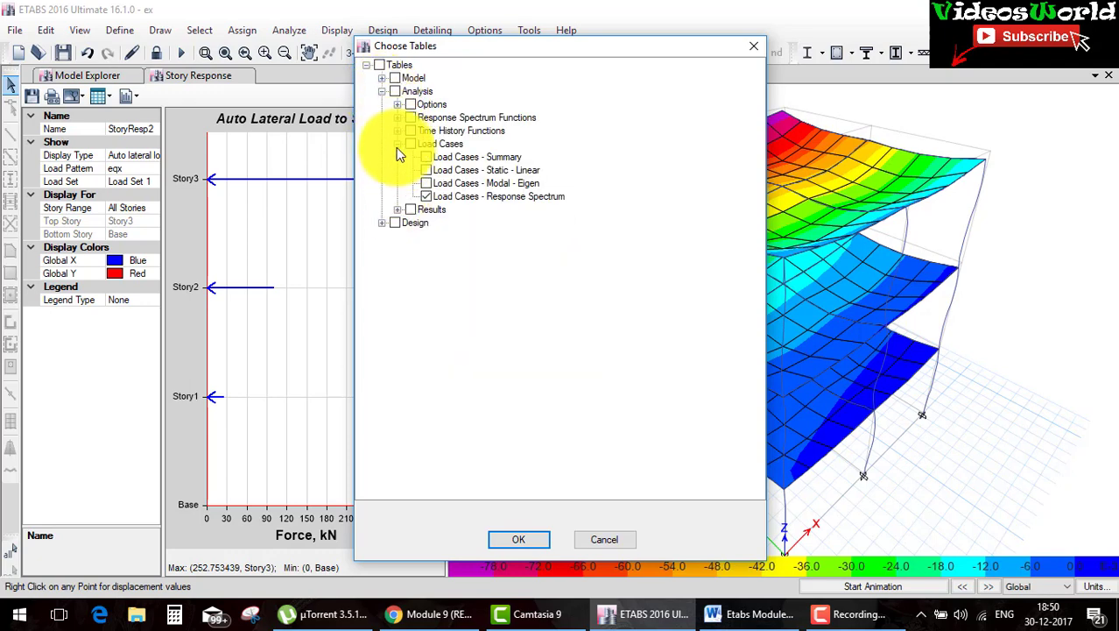
{"action": "left_click", "coordinate": [398, 144]}
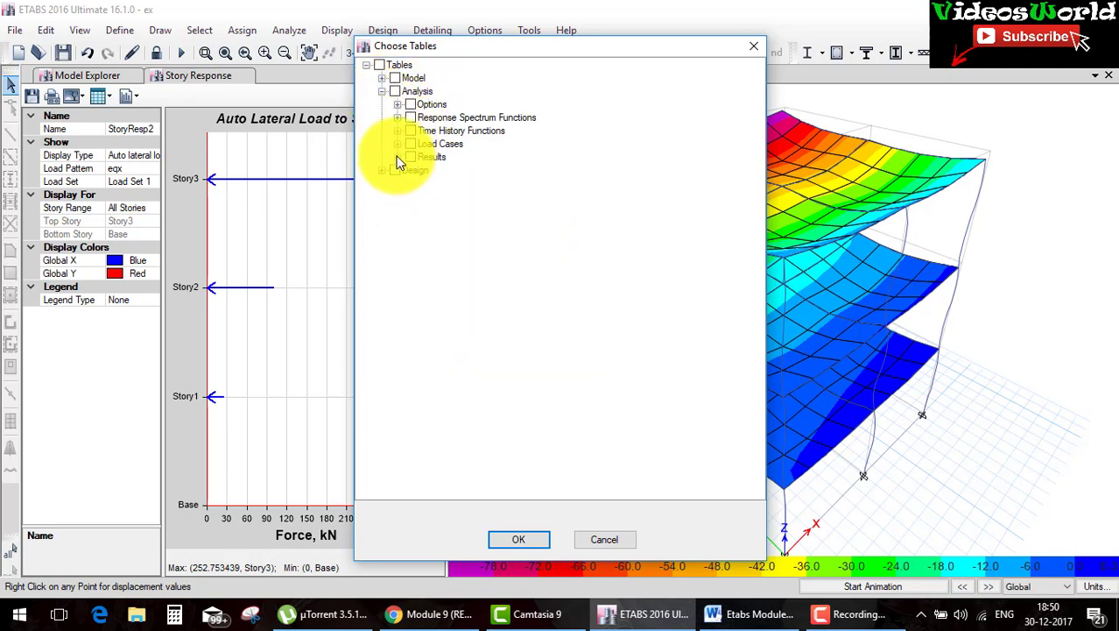
{"action": "left_click", "coordinate": [398, 158]}
{"action": "left_click", "coordinate": [414, 197]}
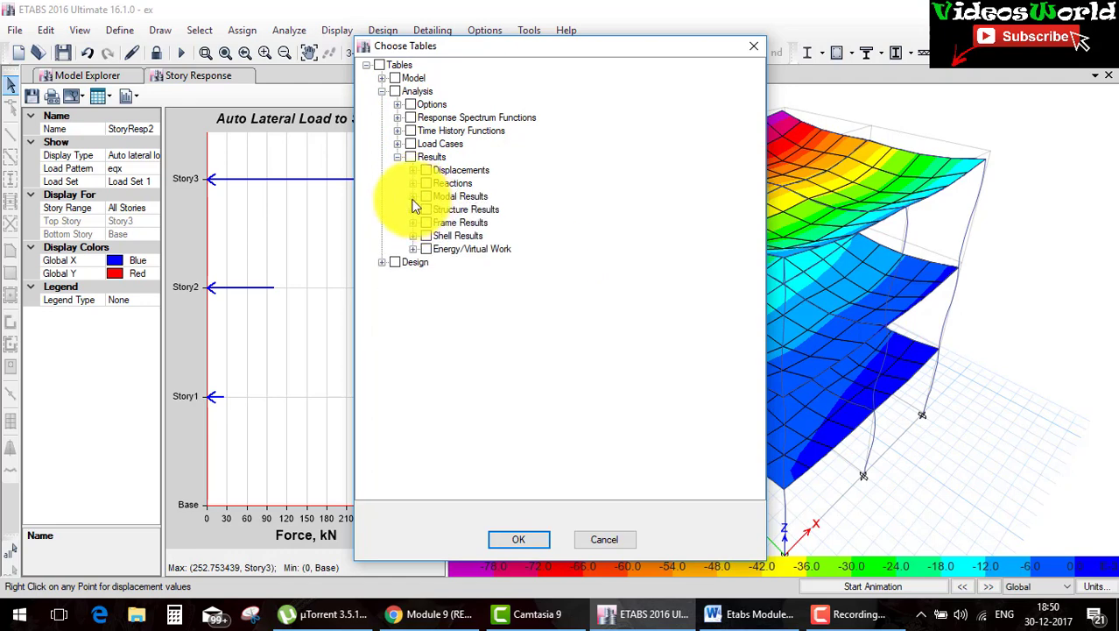
{"action": "left_click", "coordinate": [413, 198]}
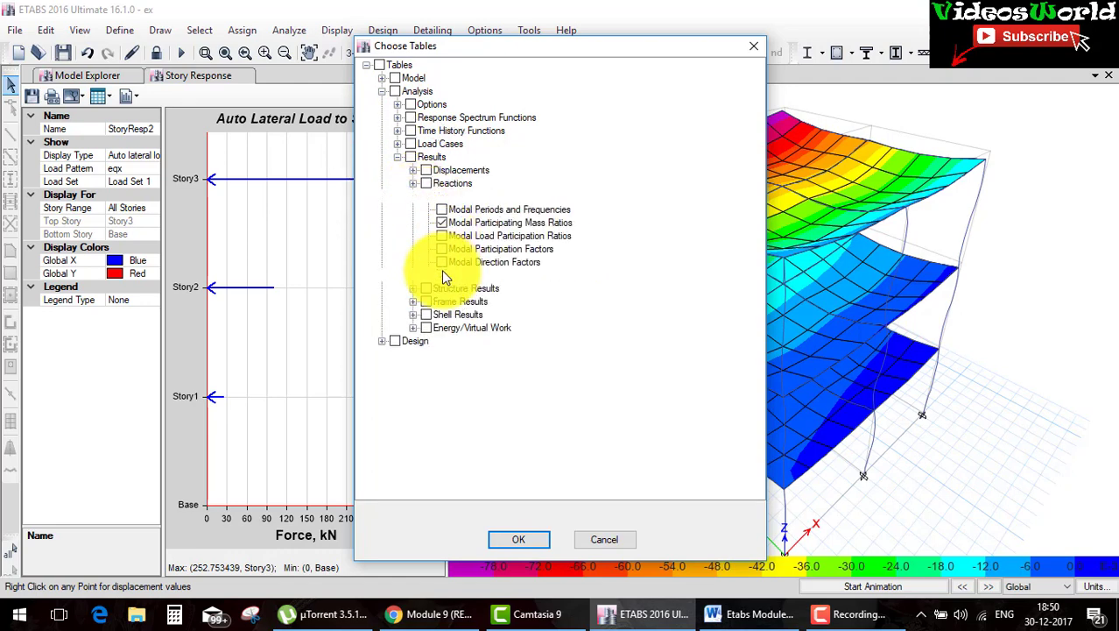
{"action": "left_click", "coordinate": [441, 272]}
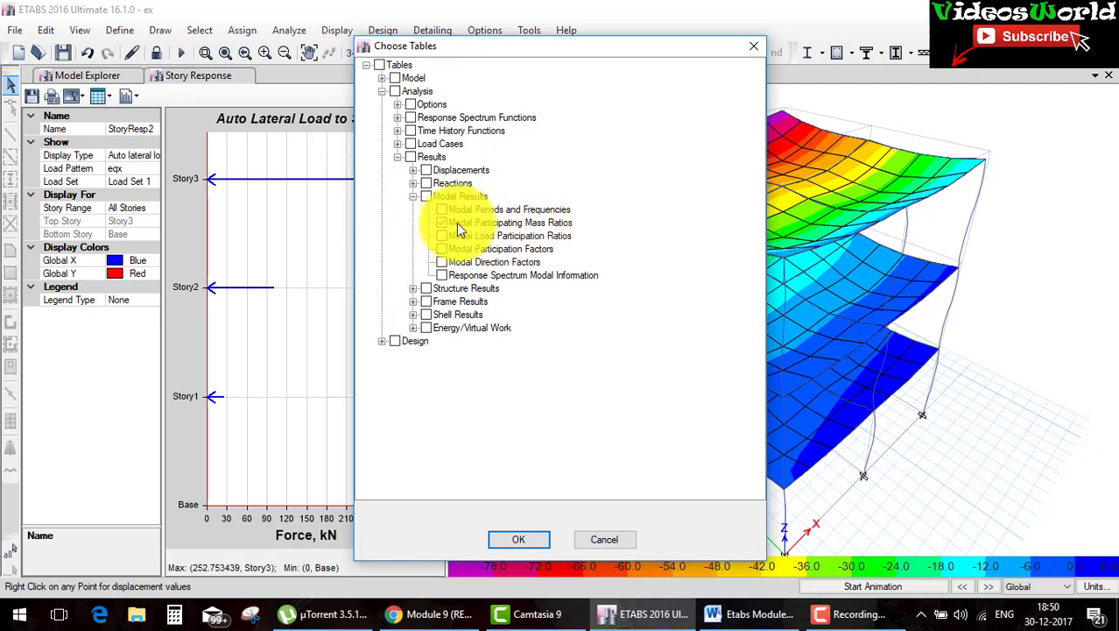
{"action": "left_click", "coordinate": [543, 541]}
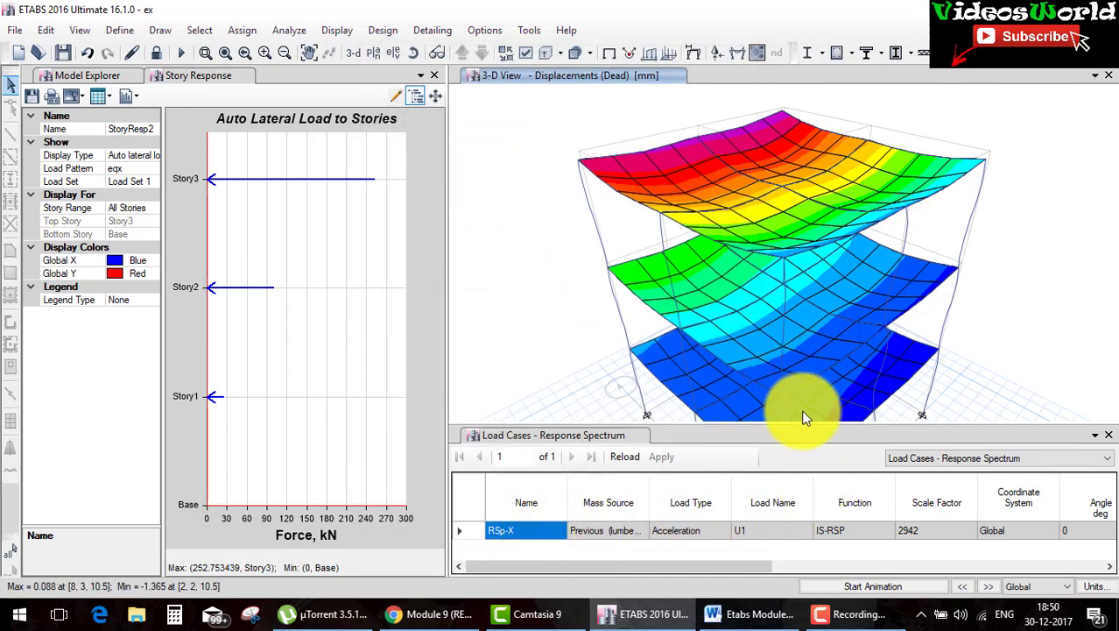
Enlarge the table pane and switch to the Modal Participating Mass Ratios table.
{"action": "left_click_drag", "start_coordinate": [803, 424], "coordinate": [801, 320]}
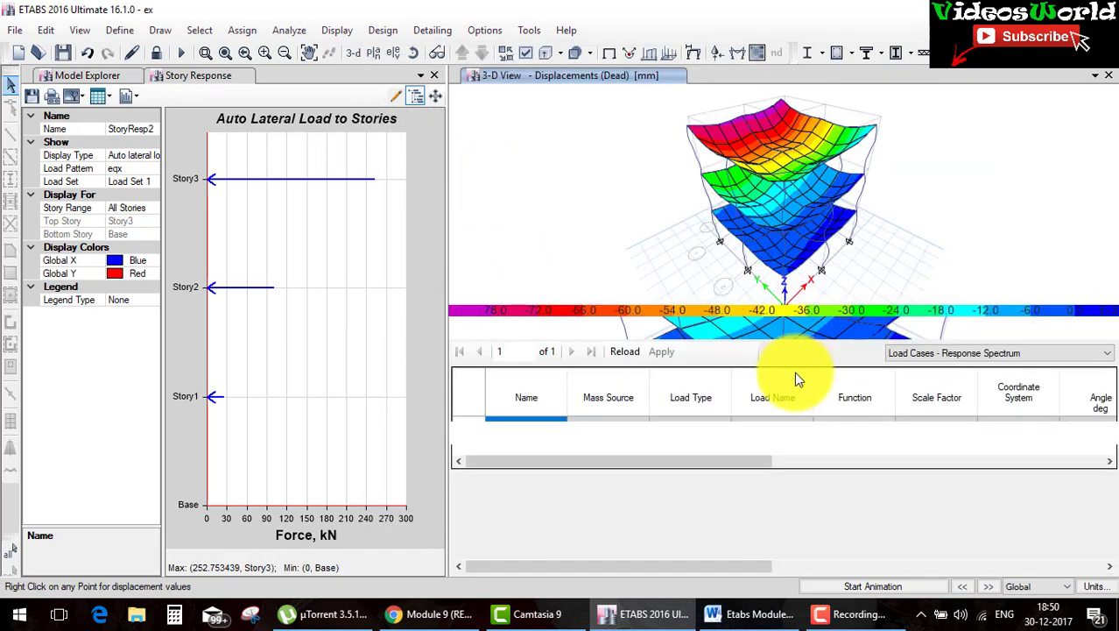
{"action": "left_click", "coordinate": [1003, 357]}
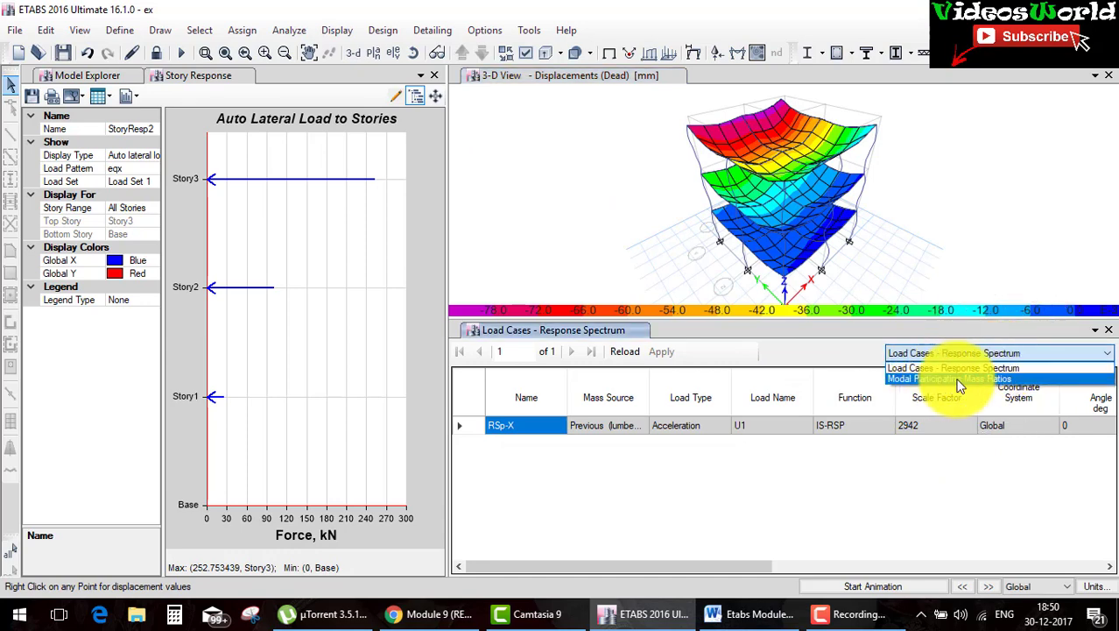
{"action": "left_click", "coordinate": [988, 378]}
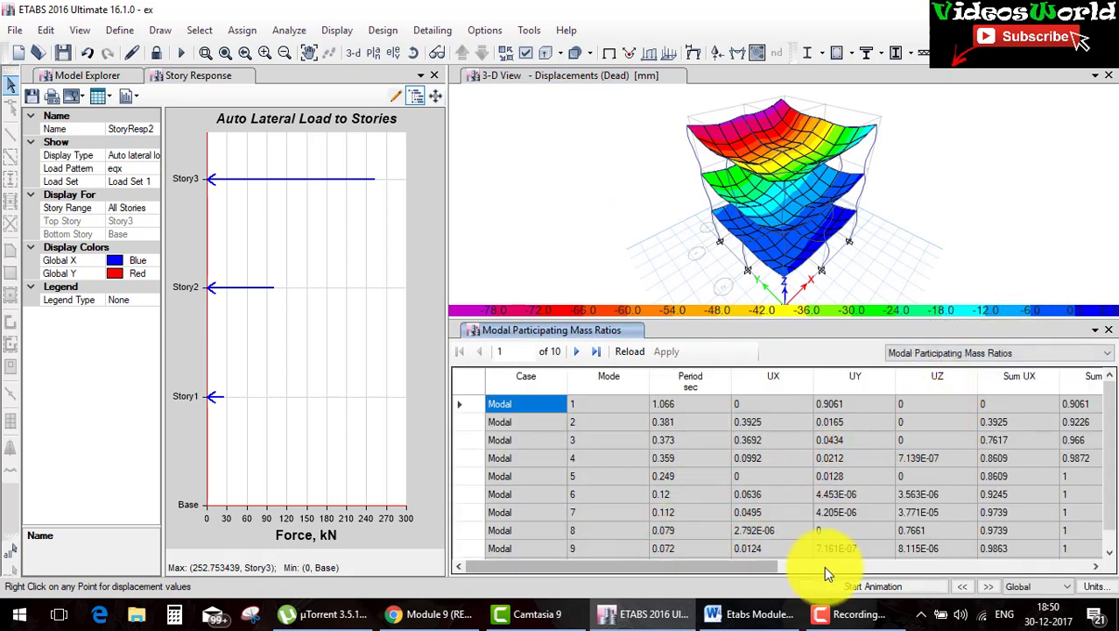
{"action": "left_click_drag", "start_coordinate": [739, 567], "coordinate": [1025, 564]}
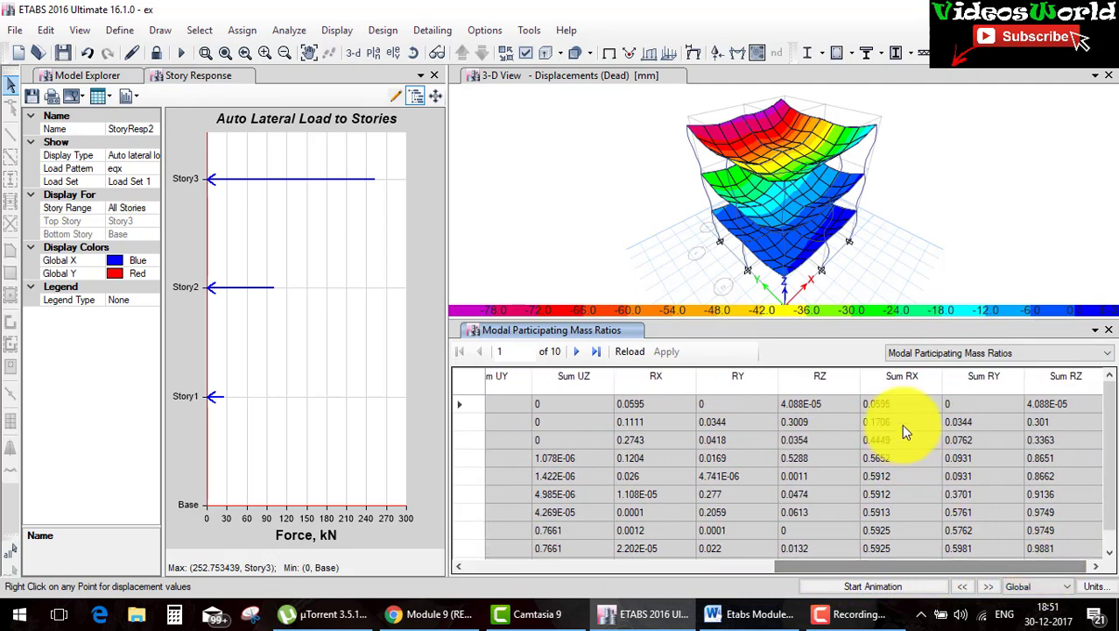
Check the Sum RX column, reaching 0.8277 at the last of the 10 modes.
{"action": "mouse_move", "coordinate": [903, 376]}
{"action": "left_click", "coordinate": [909, 390]}
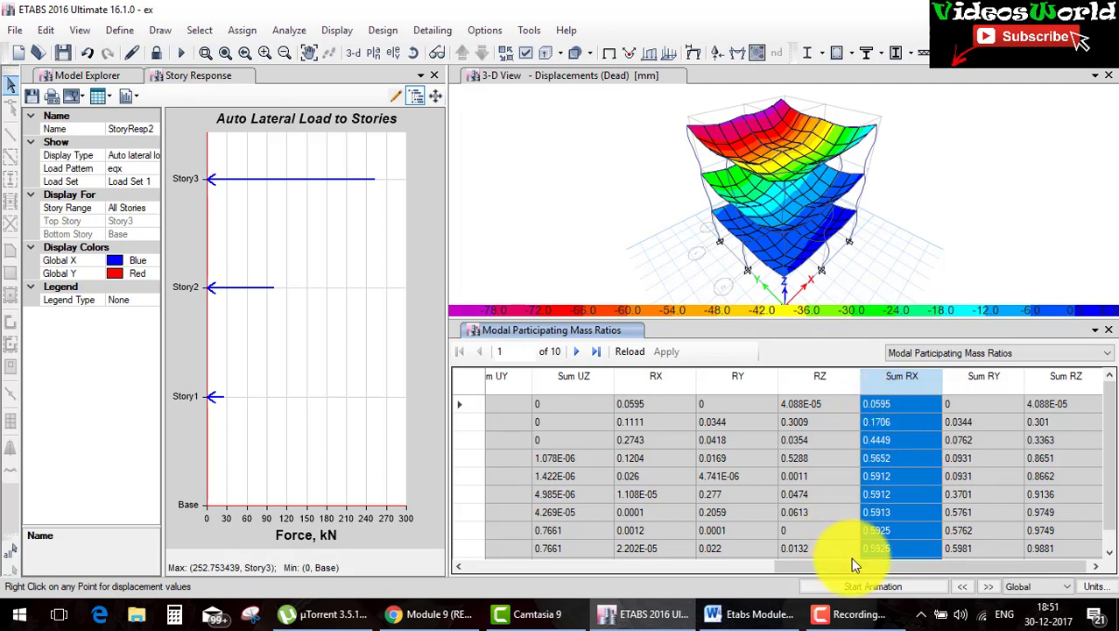
{"action": "left_click_drag", "start_coordinate": [851, 565], "coordinate": [529, 574]}
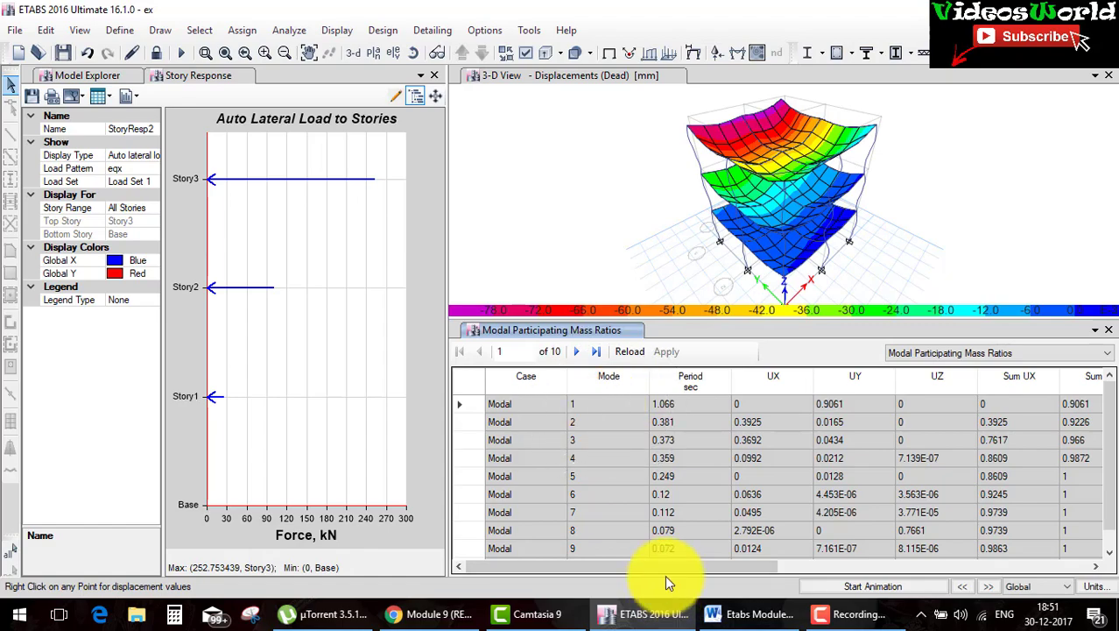
{"action": "left_click_drag", "start_coordinate": [665, 574], "coordinate": [962, 552]}
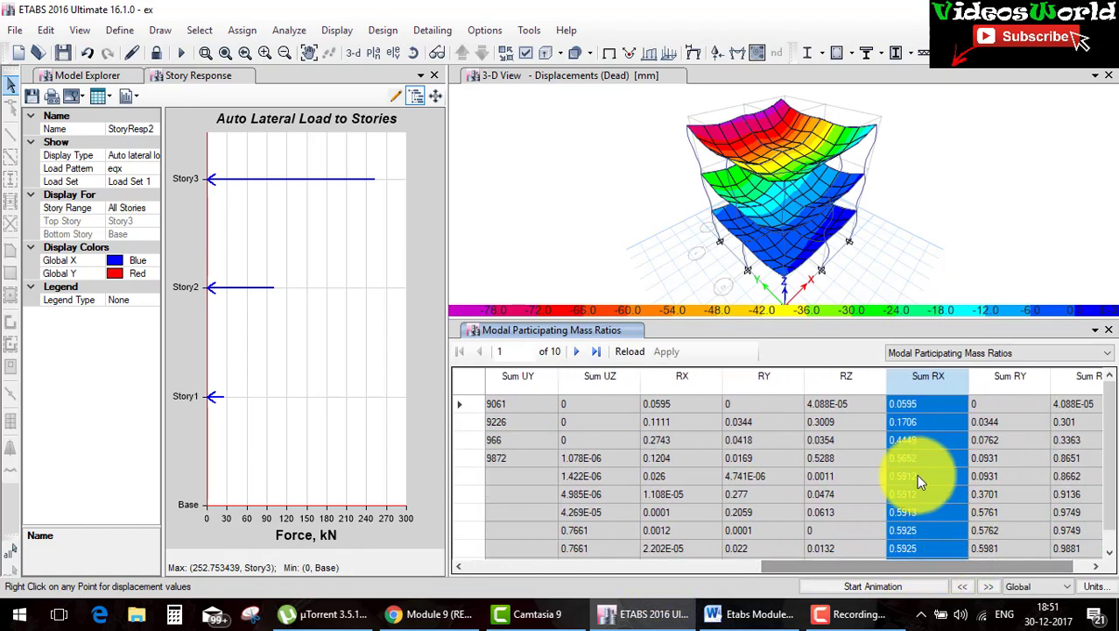
{"action": "scroll", "coordinate": [918, 480], "scroll_direction": "down", "scroll_amount": 1}
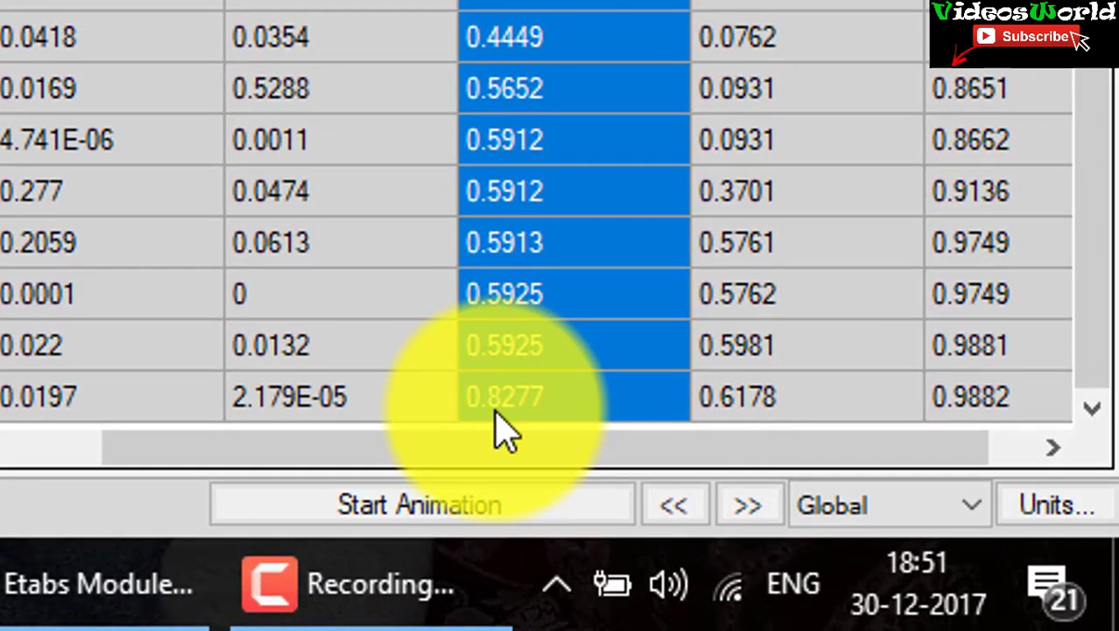
{"action": "left_click", "coordinate": [907, 550]}
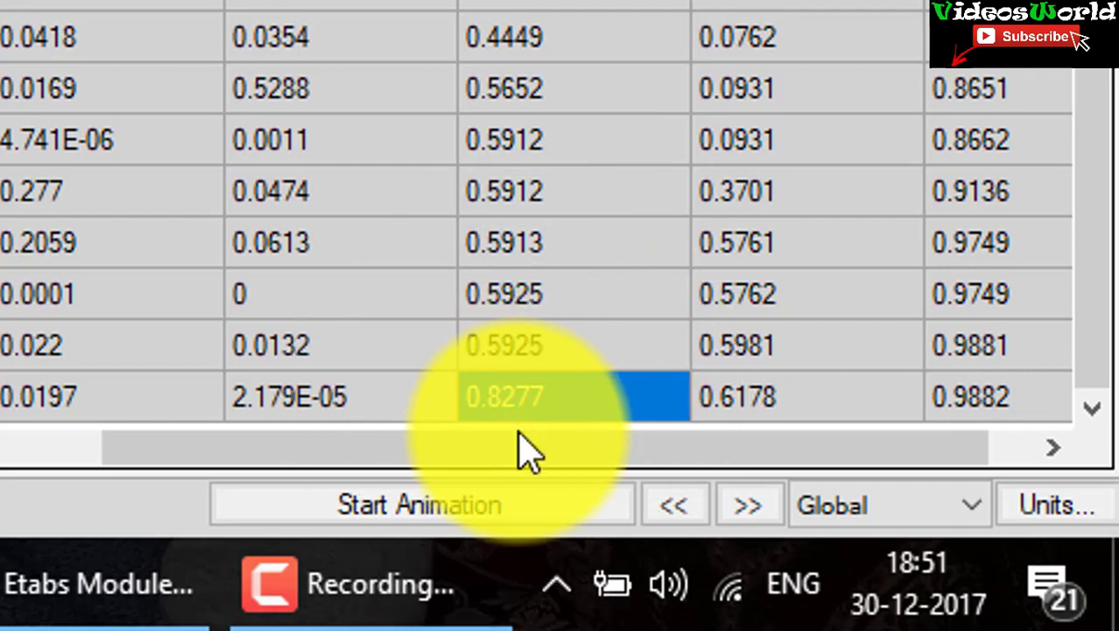
{"action": "mouse_move", "coordinate": [519, 448]}
{"action": "left_mouse_down"}
{"action": "mouse_move", "coordinate": [386, 478]}
{"action": "mouse_move", "coordinate": [419, 541]}
{"action": "mouse_move", "coordinate": [933, 565]}
{"action": "left_mouse_up"}
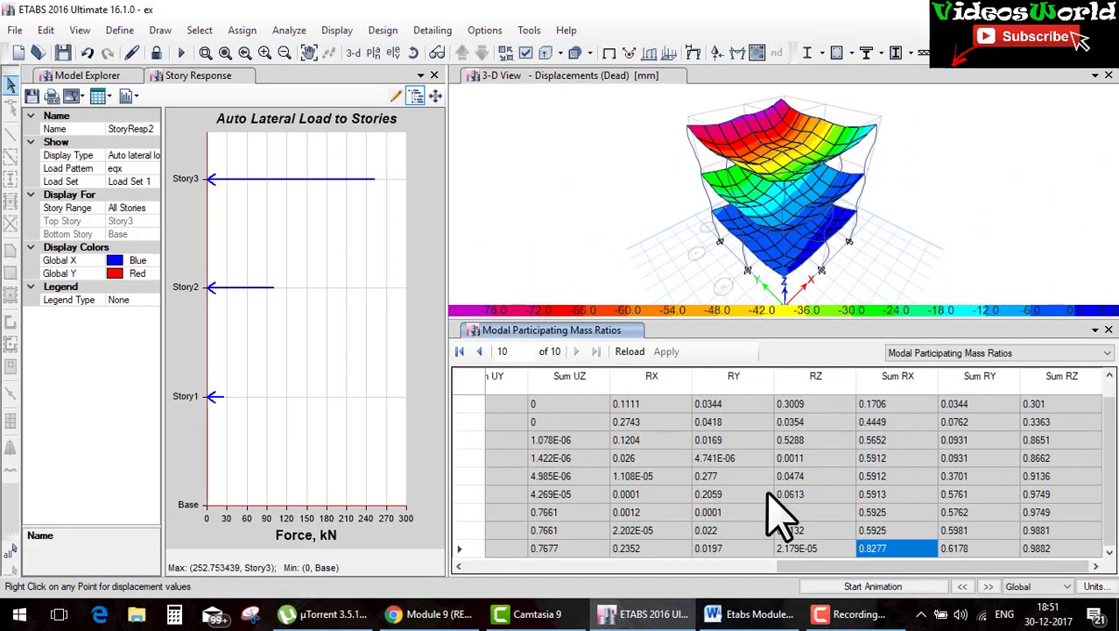
Unlock the model, accept the Modal case settings unchanged, and re-run the analysis.
{"action": "left_click", "coordinate": [158, 53]}
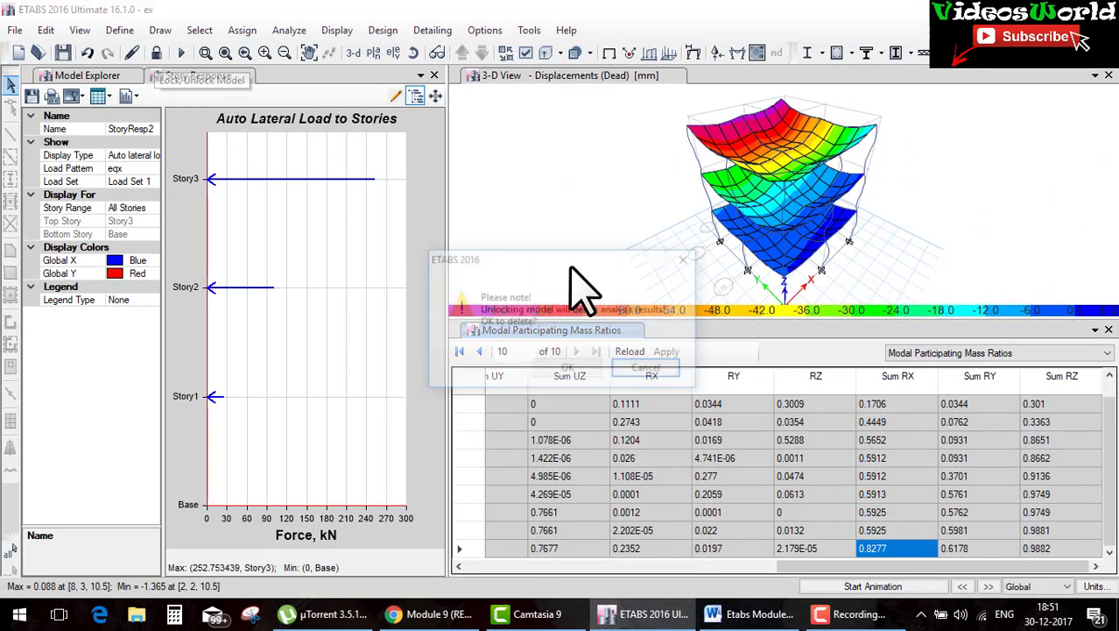
{"action": "left_click", "coordinate": [568, 369]}
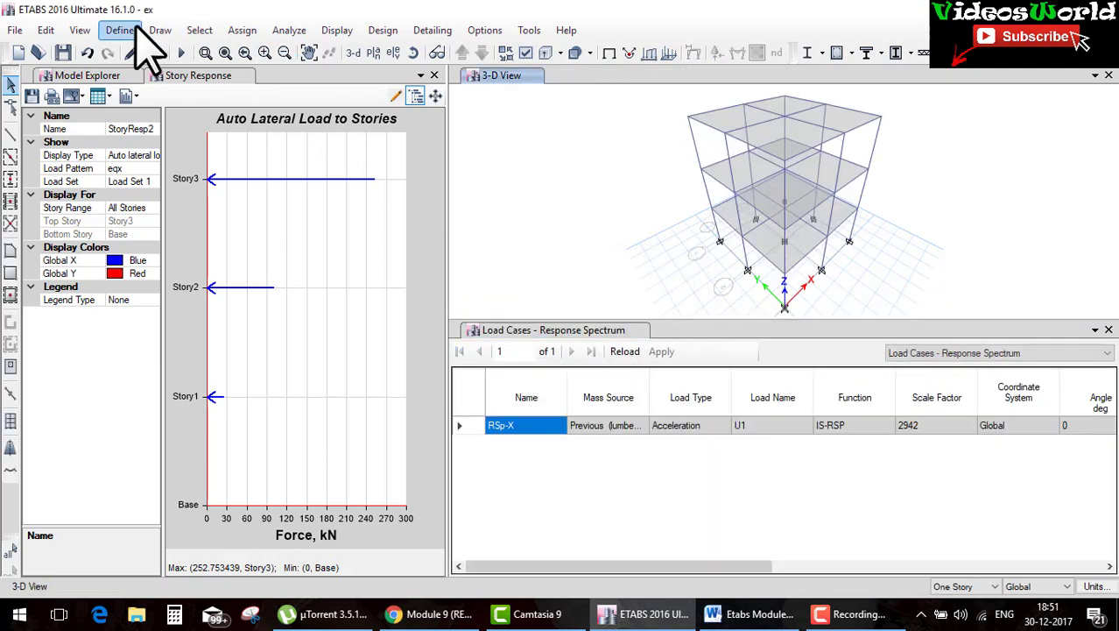
{"action": "left_click", "coordinate": [120, 30]}
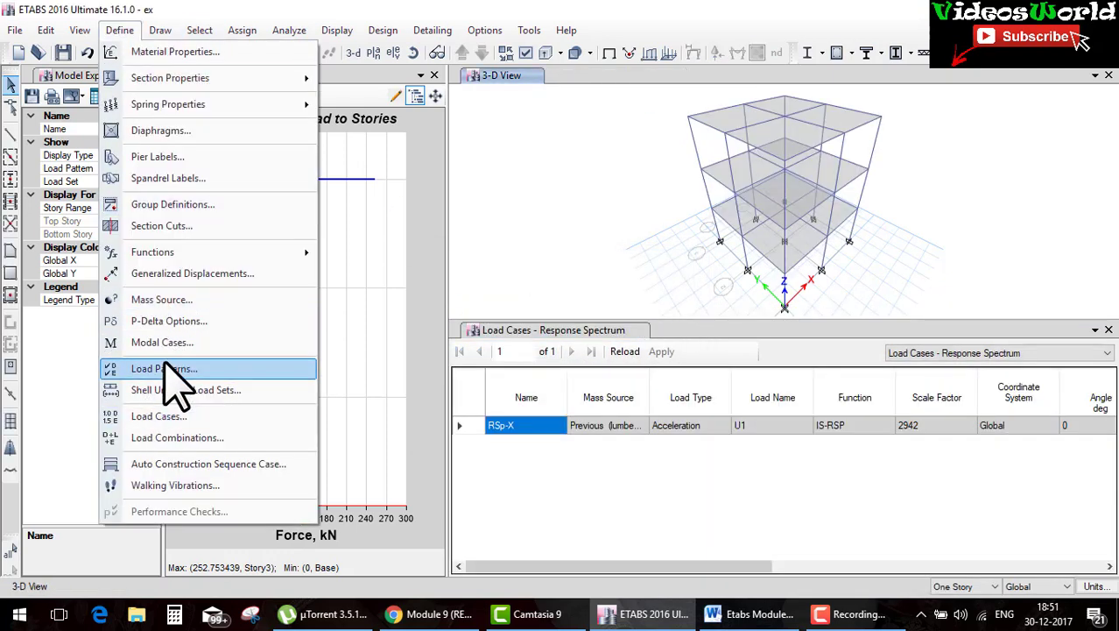
{"action": "left_click", "coordinate": [203, 345]}
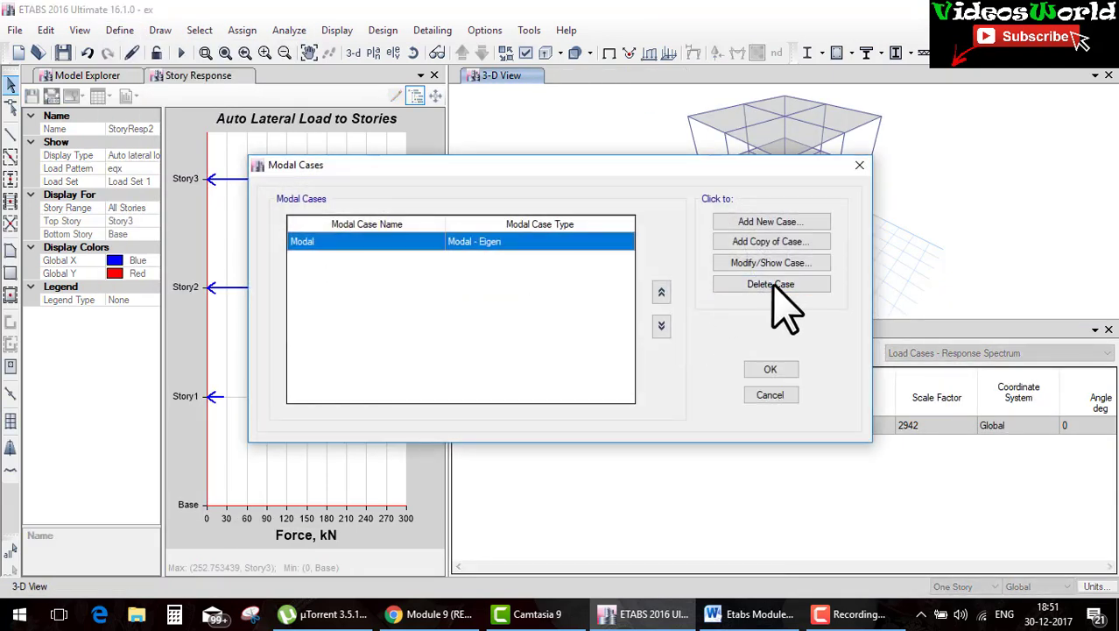
{"action": "left_click", "coordinate": [775, 264]}
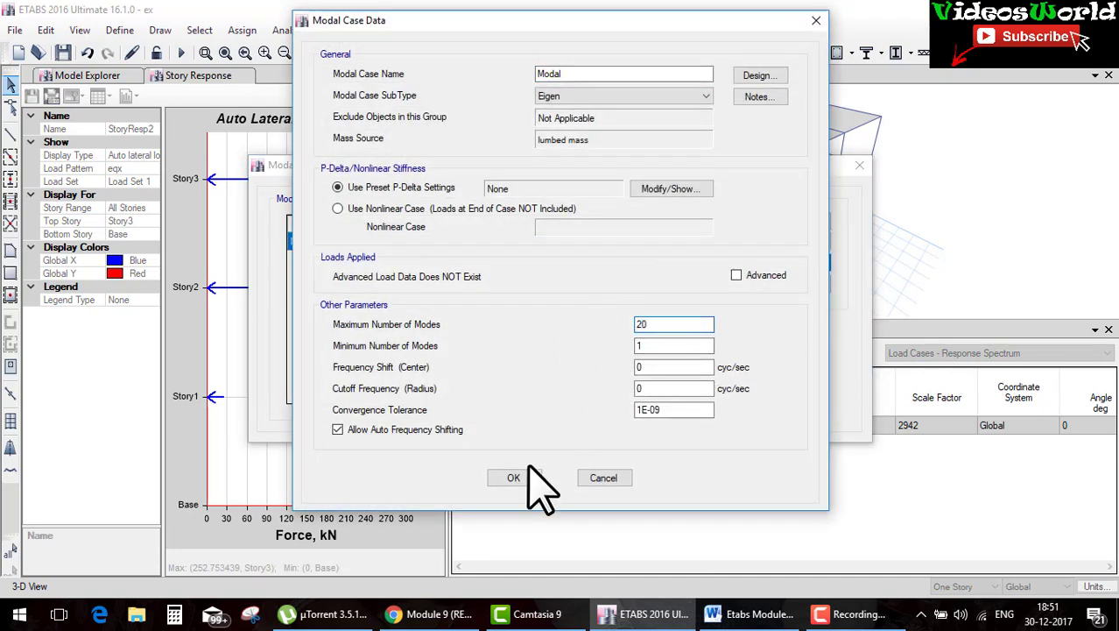
{"action": "left_click", "coordinate": [514, 479]}
{"action": "left_click", "coordinate": [712, 368]}
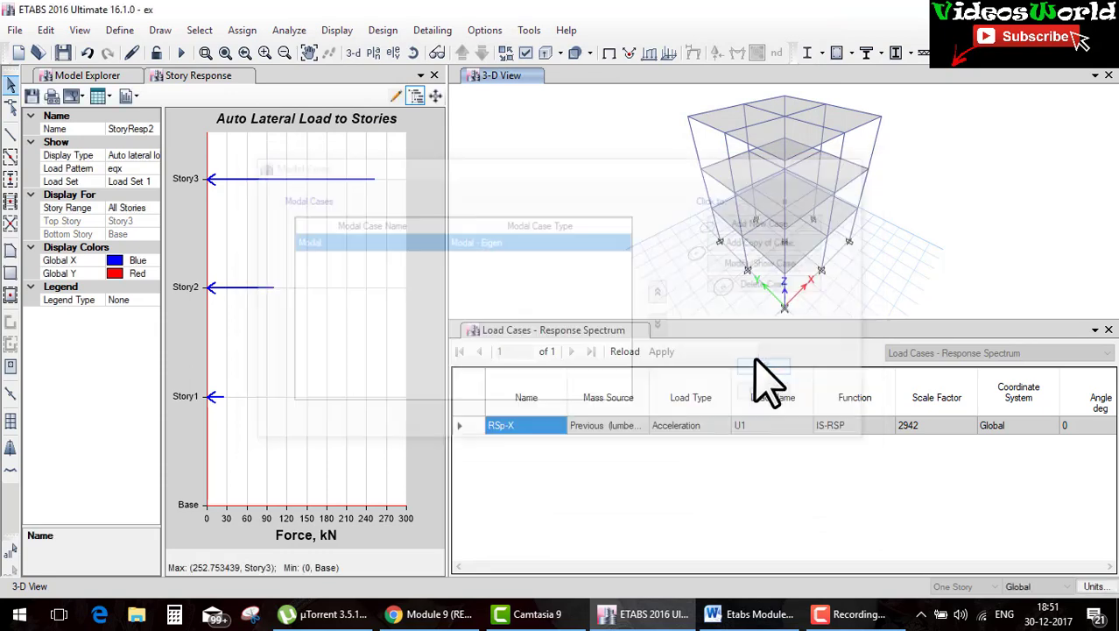
{"action": "left_click", "coordinate": [182, 55]}
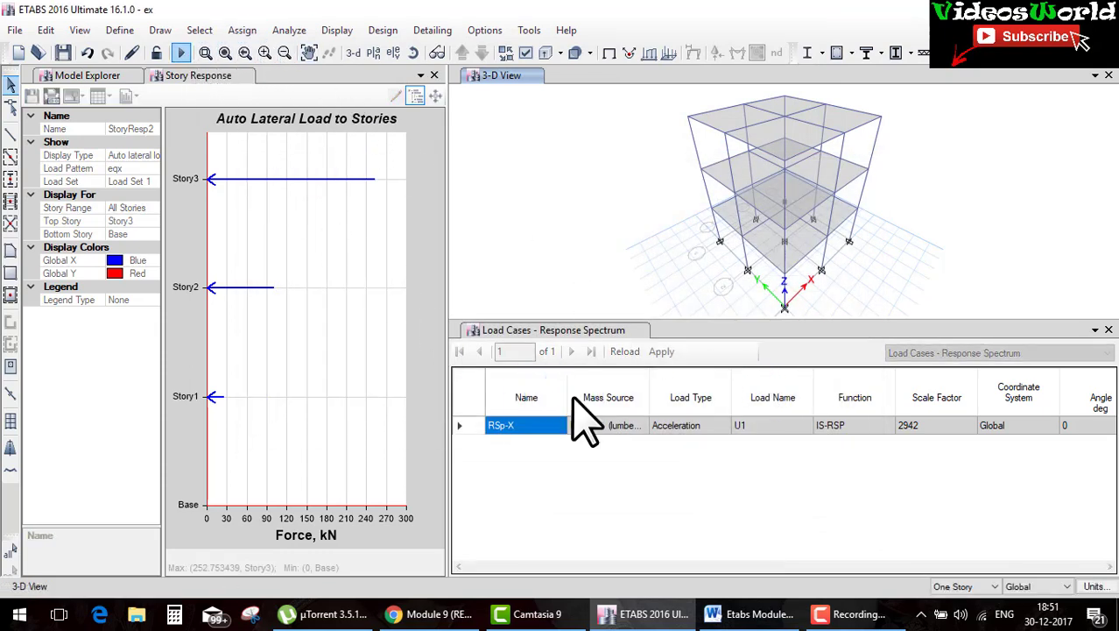
{"action": "left_click", "coordinate": [574, 397]}
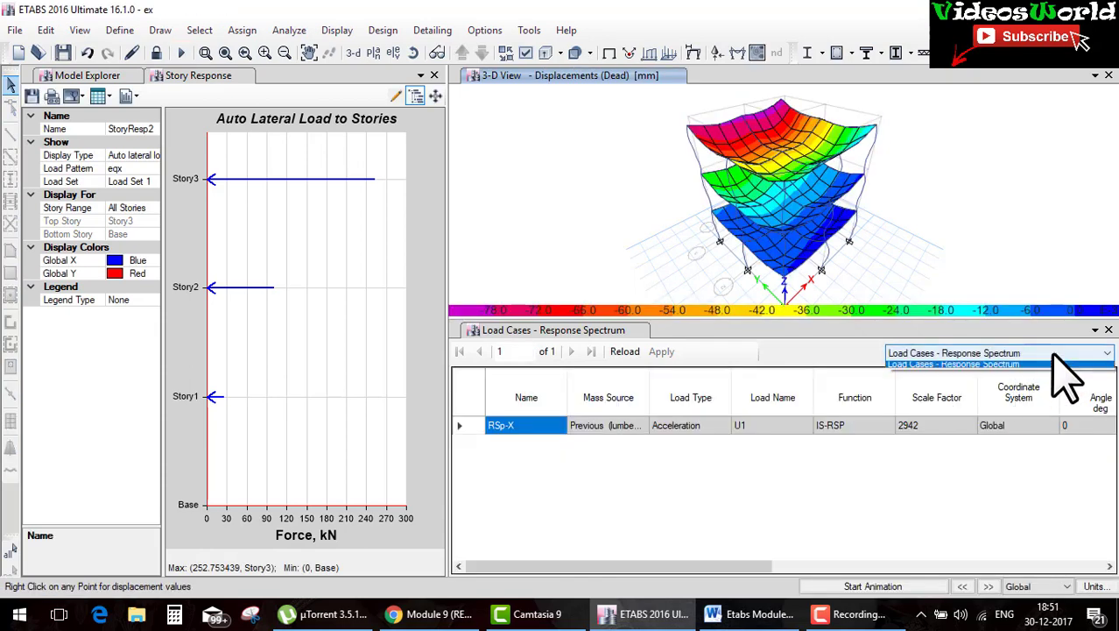
Display the Modal Participating Mass Ratios table for the 20-mode analysis.
{"action": "left_click", "coordinate": [338, 32]}
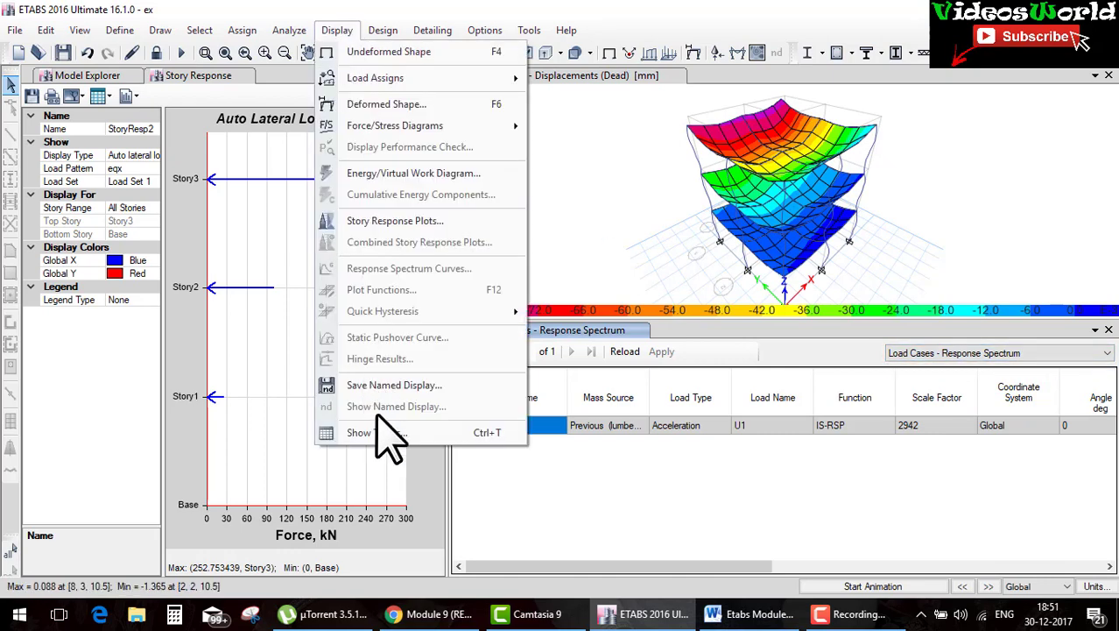
{"action": "left_click", "coordinate": [443, 432]}
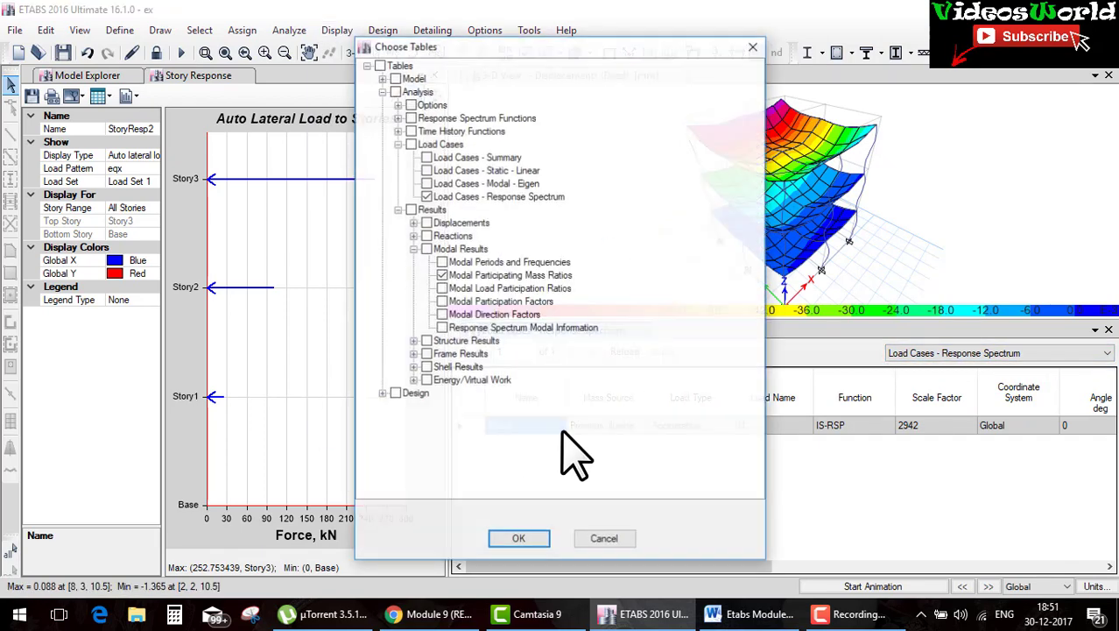
{"action": "left_click", "coordinate": [518, 539]}
{"action": "left_click", "coordinate": [916, 353]}
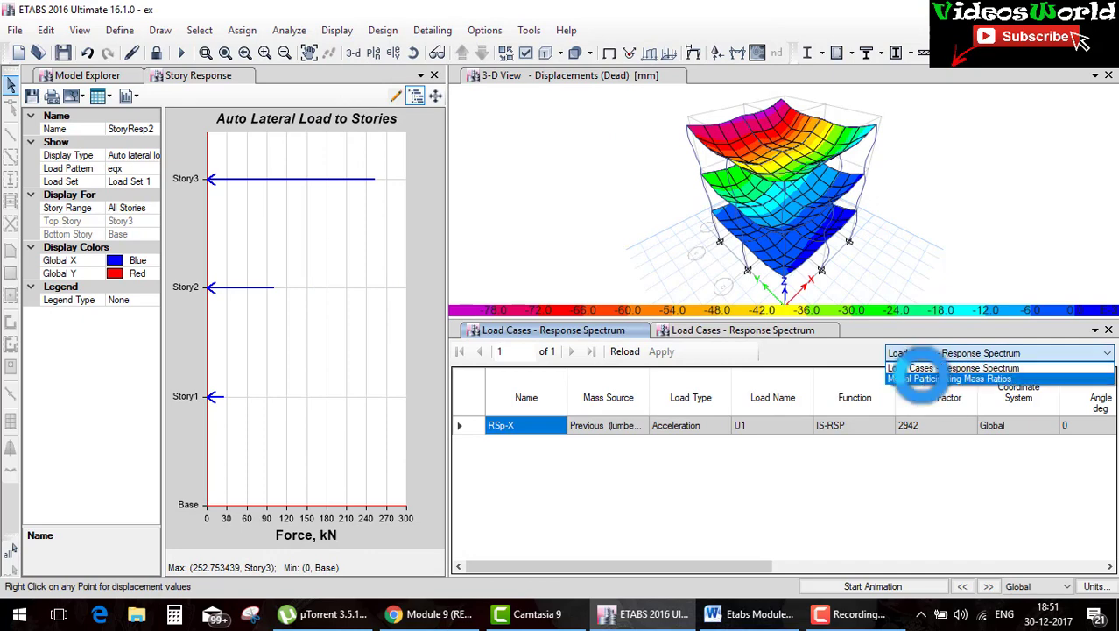
{"action": "left_click", "coordinate": [920, 379]}
Check the last mode's cumulative Sum RX of 0.8638, then unlock the model, clearing results.
{"action": "mouse_move", "coordinate": [724, 566]}
{"action": "left_mouse_down"}
{"action": "mouse_move", "coordinate": [903, 566]}
{"action": "mouse_move", "coordinate": [1025, 586]}
{"action": "left_mouse_up"}
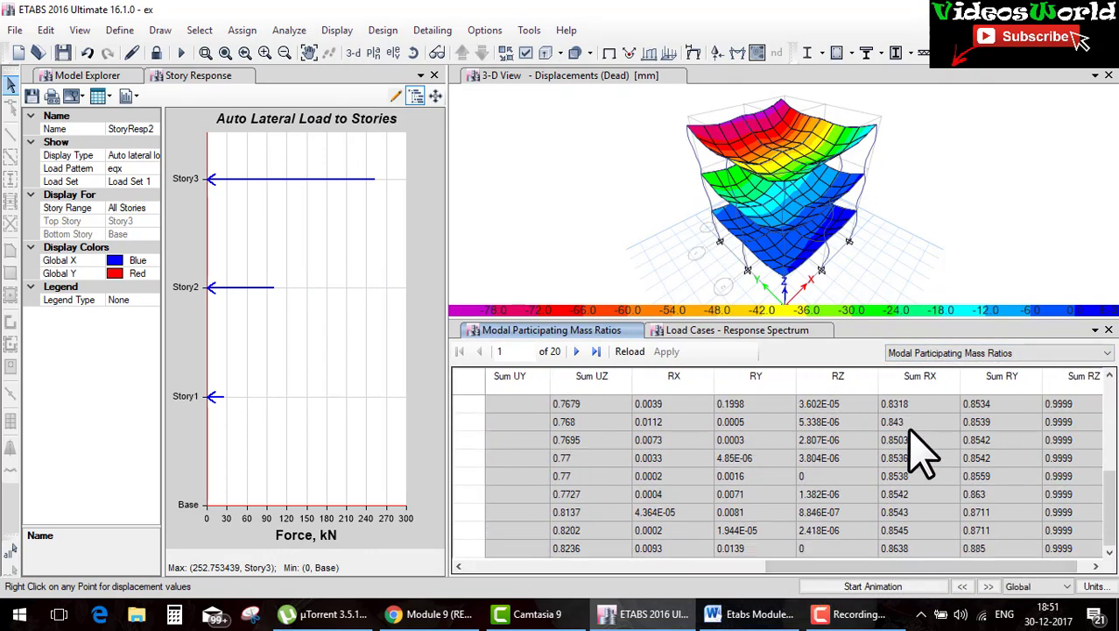
{"action": "left_click", "coordinate": [902, 550]}
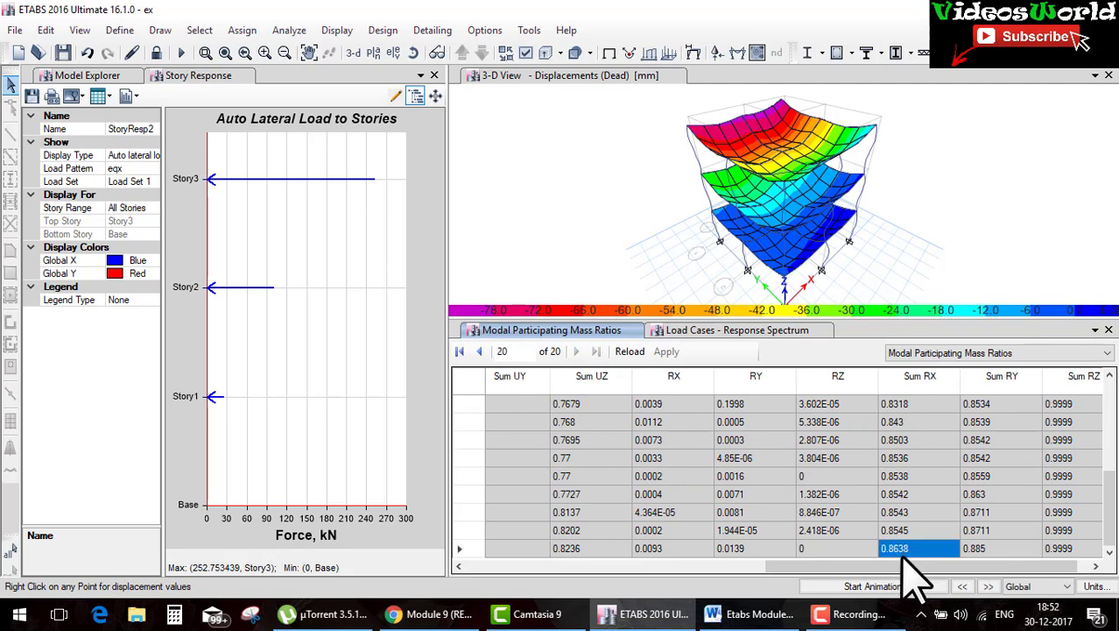
{"action": "left_click_drag", "start_coordinate": [907, 566], "coordinate": [589, 569]}
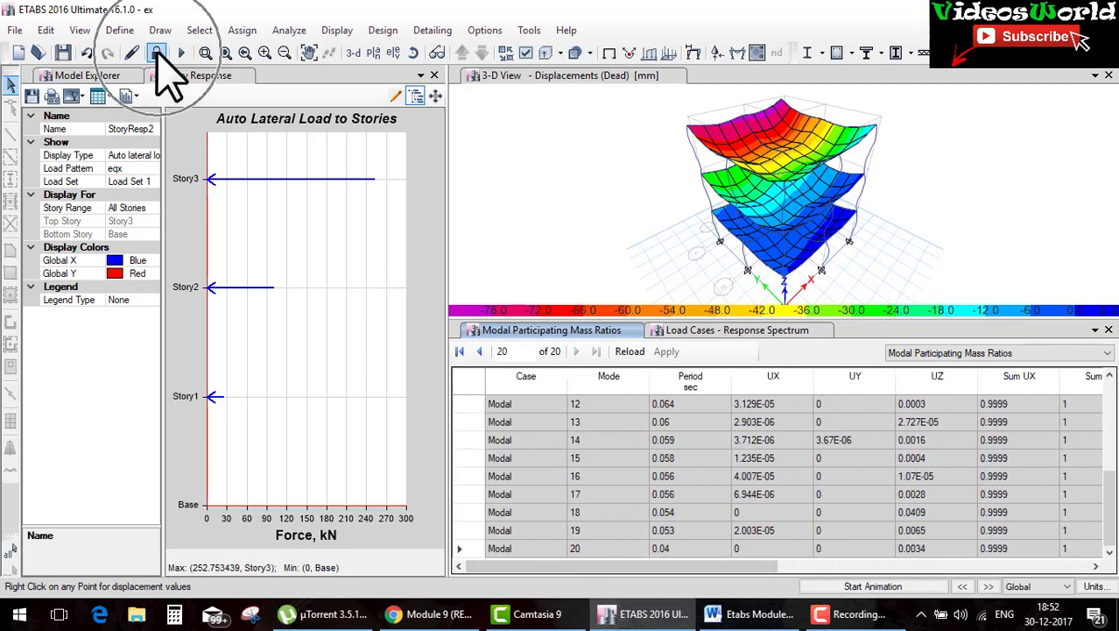
{"action": "left_click", "coordinate": [157, 52]}
{"action": "left_click", "coordinate": [569, 367]}
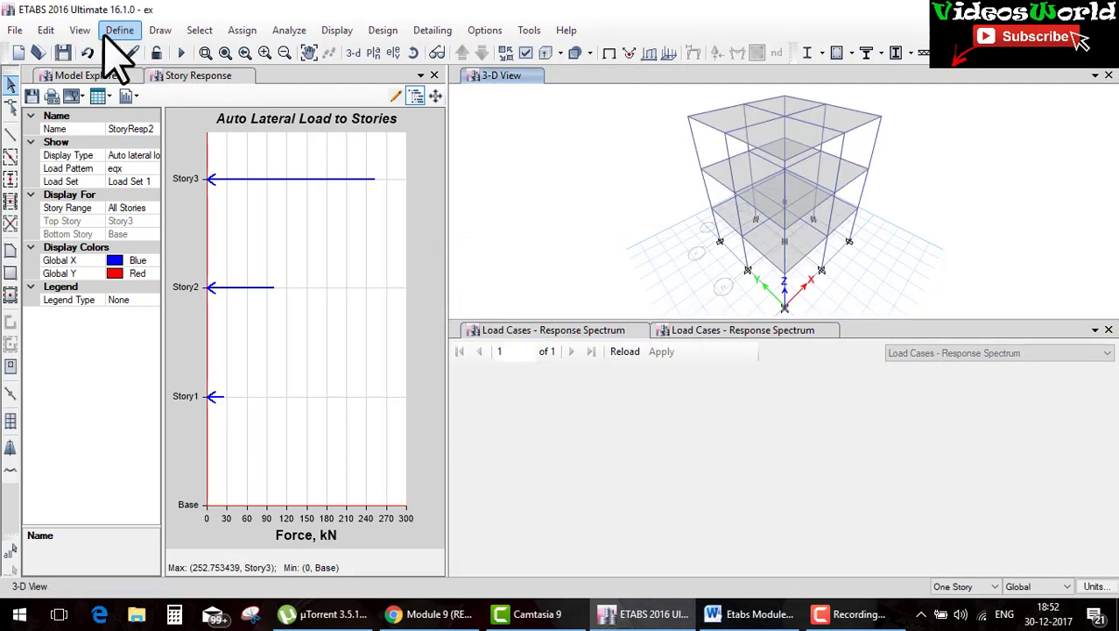
Set the Modal case's maximum number of modes to 60 and re-run the analysis.
{"action": "left_click", "coordinate": [119, 30]}
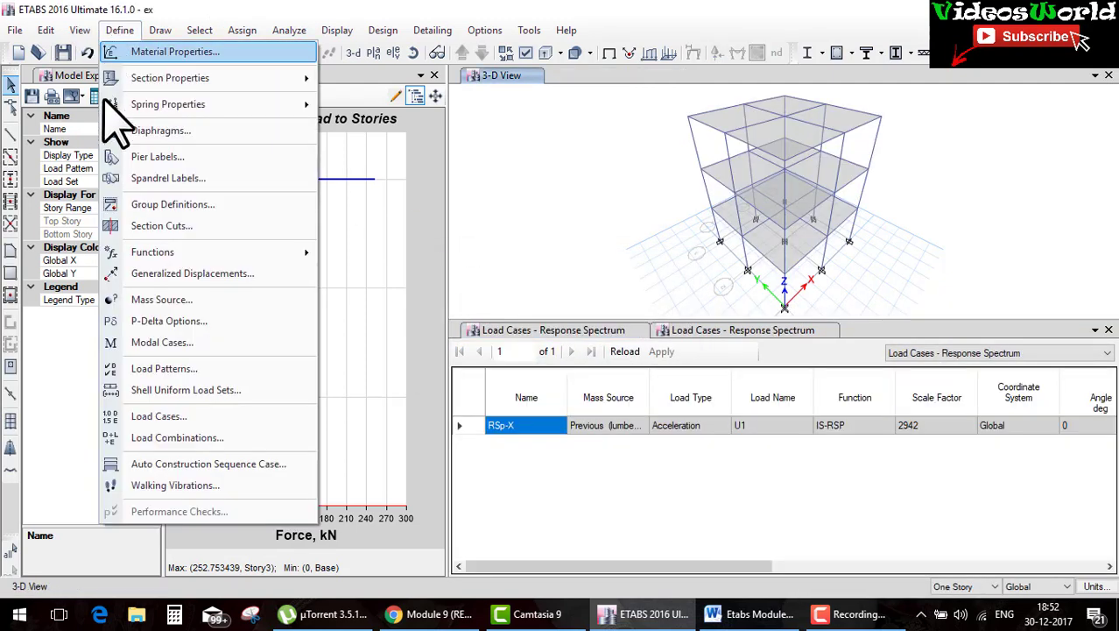
{"action": "left_click", "coordinate": [162, 343]}
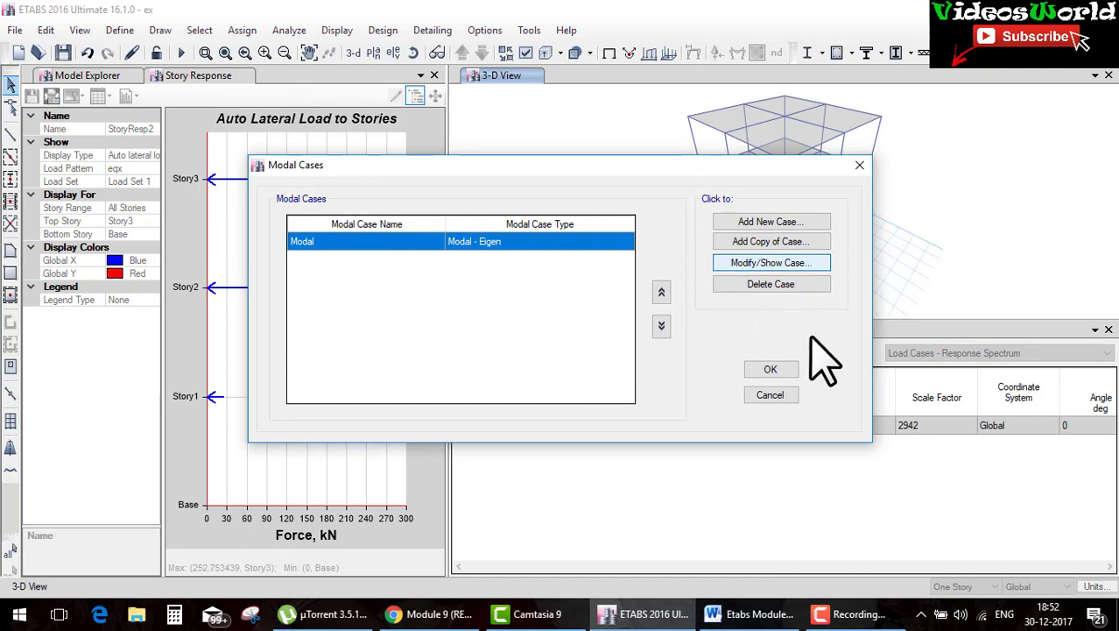
{"action": "double_click", "coordinate": [679, 326]}
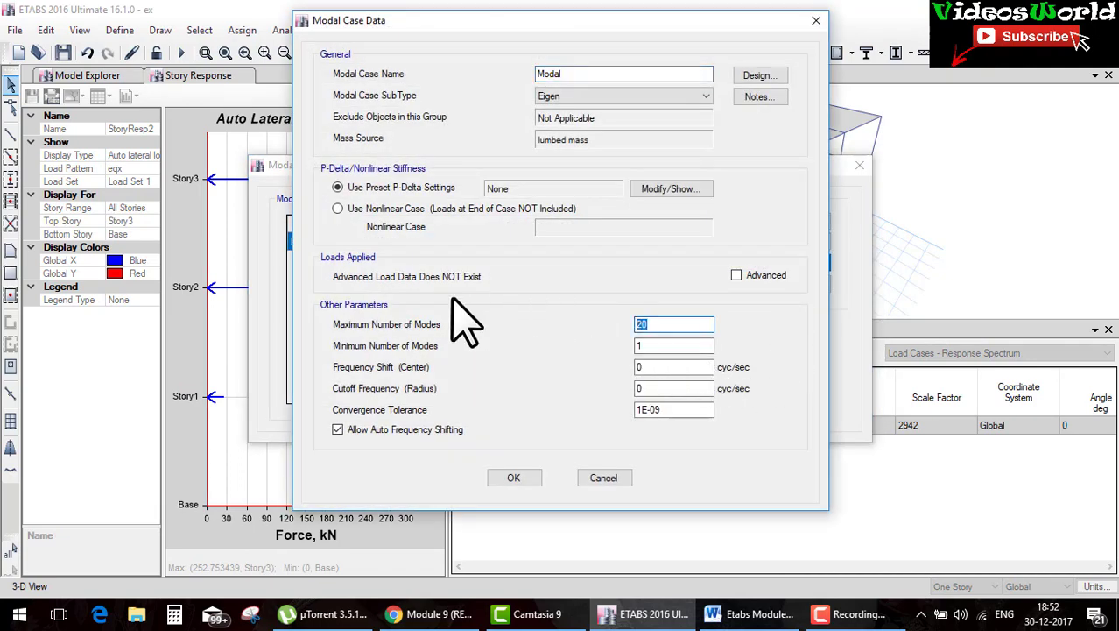
{"action": "type", "text": "60"}
{"action": "left_click", "coordinate": [523, 478]}
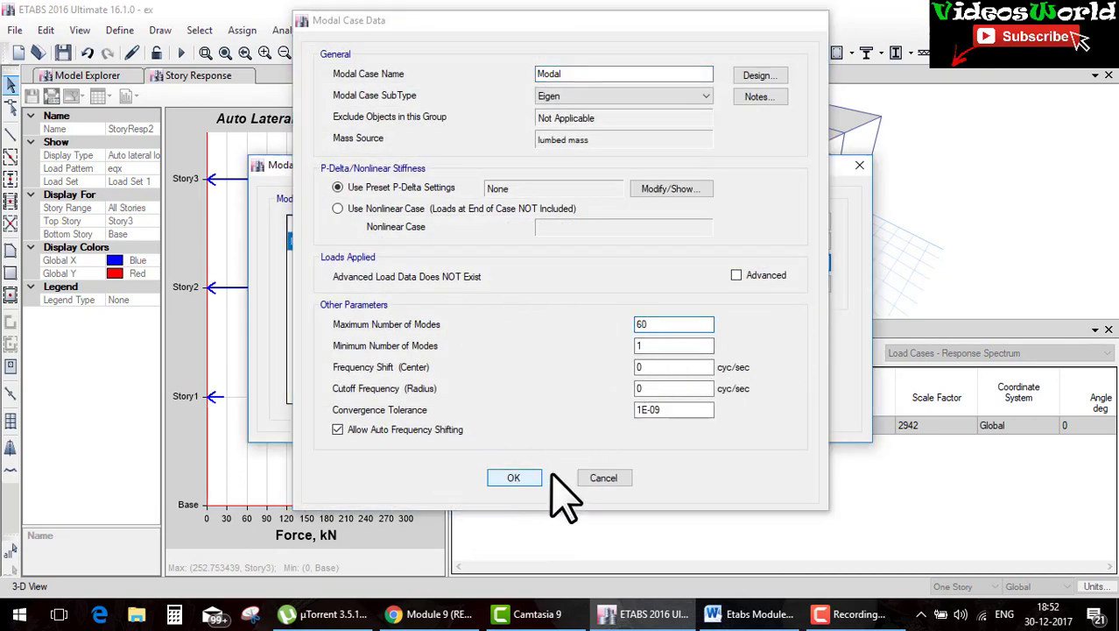
{"action": "left_click", "coordinate": [769, 371]}
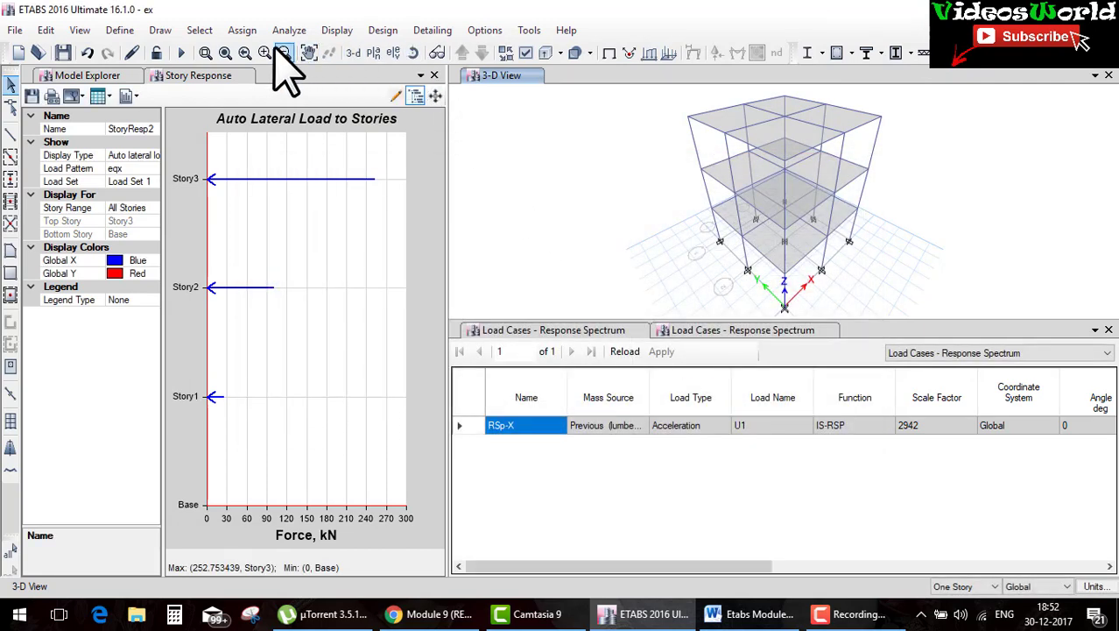
{"action": "left_click", "coordinate": [181, 54]}
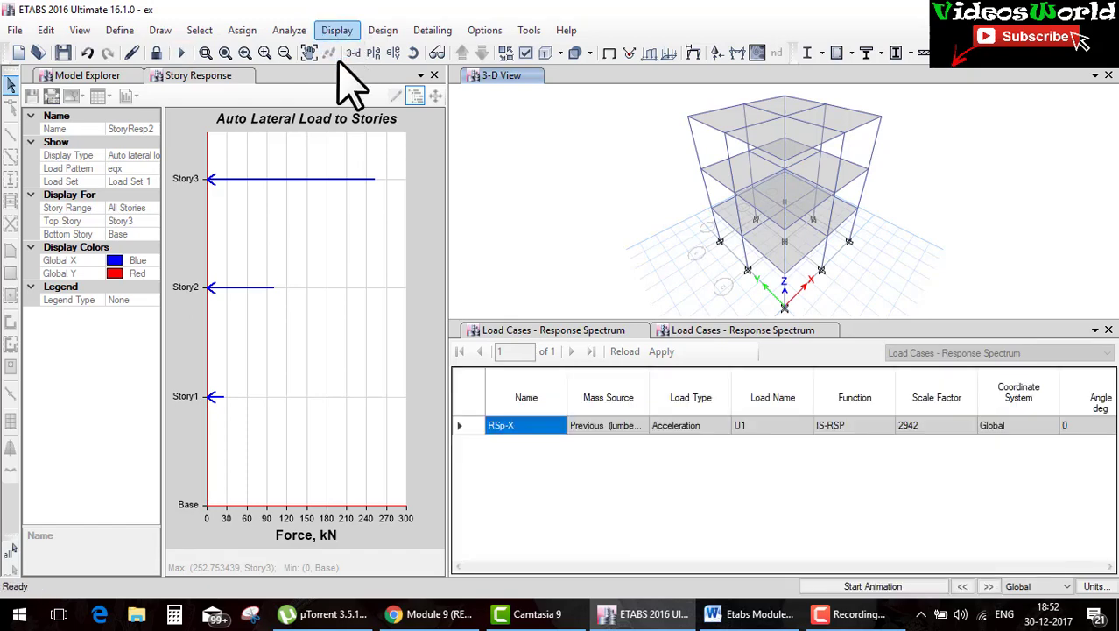
Show the Modal Participating Mass Ratios table and scroll to mode 60, where Sum RX is 0.9825.
{"action": "left_click", "coordinate": [340, 32]}
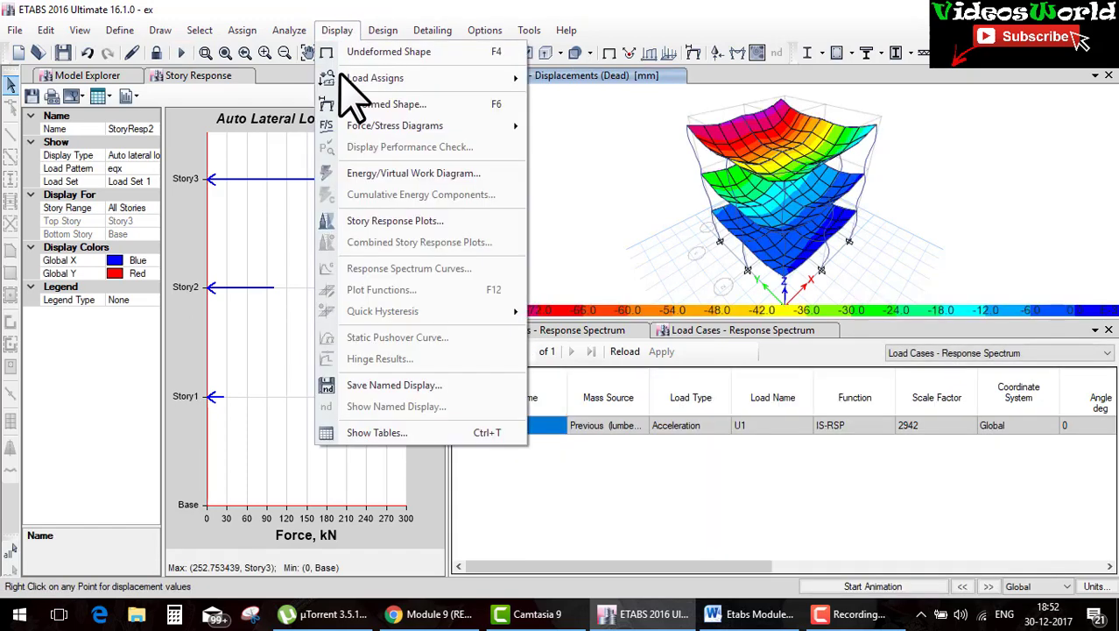
{"action": "left_click", "coordinate": [394, 433]}
{"action": "left_click", "coordinate": [525, 536]}
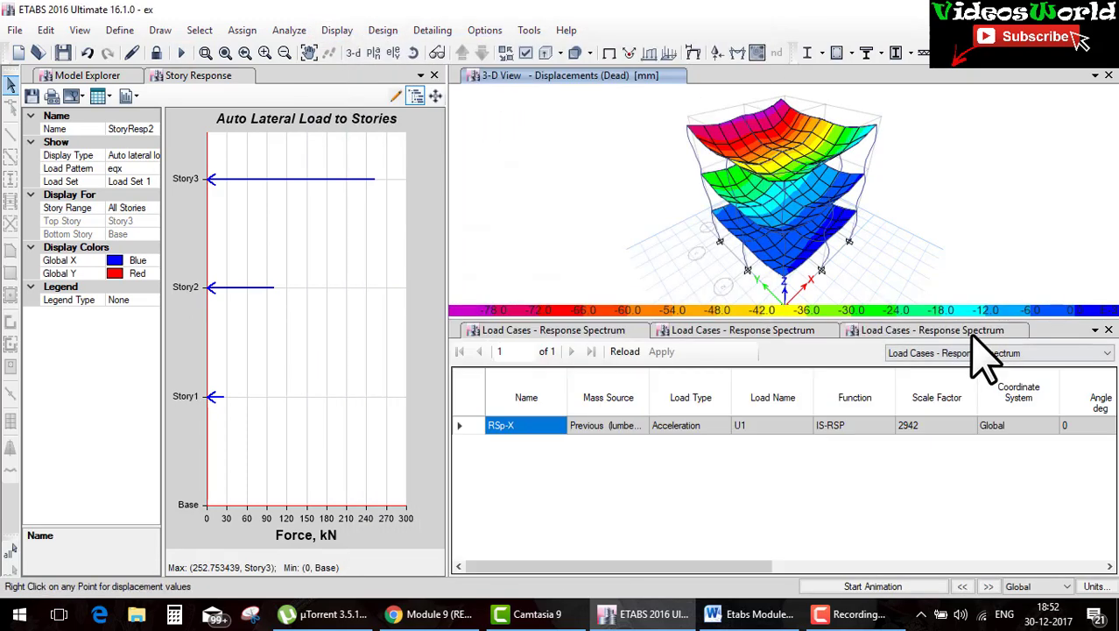
{"action": "left_click", "coordinate": [979, 355]}
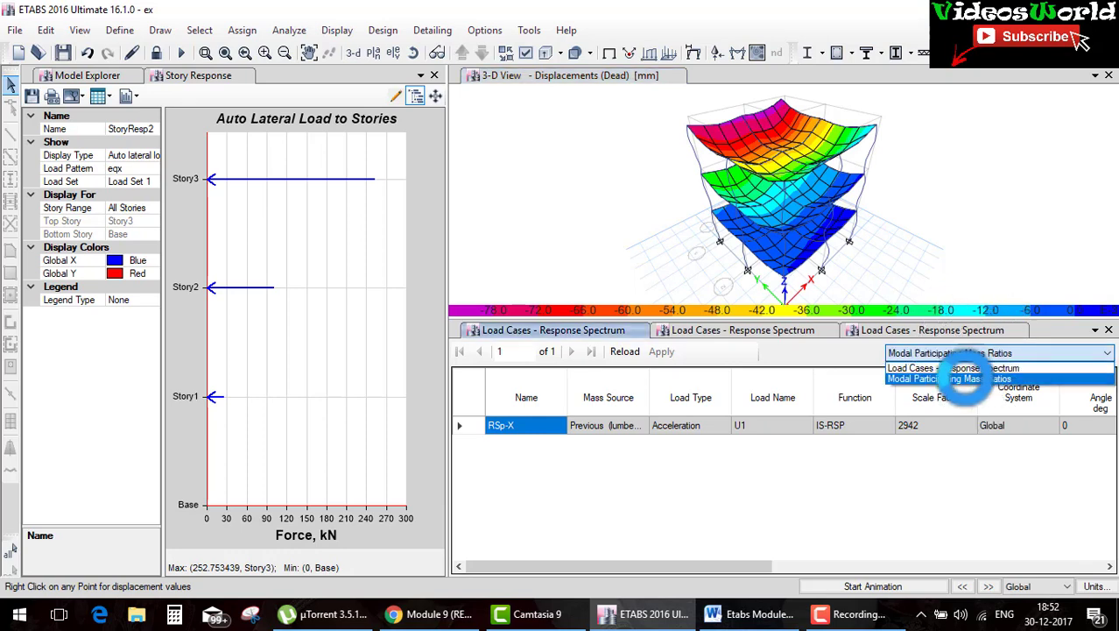
{"action": "left_click", "coordinate": [933, 383]}
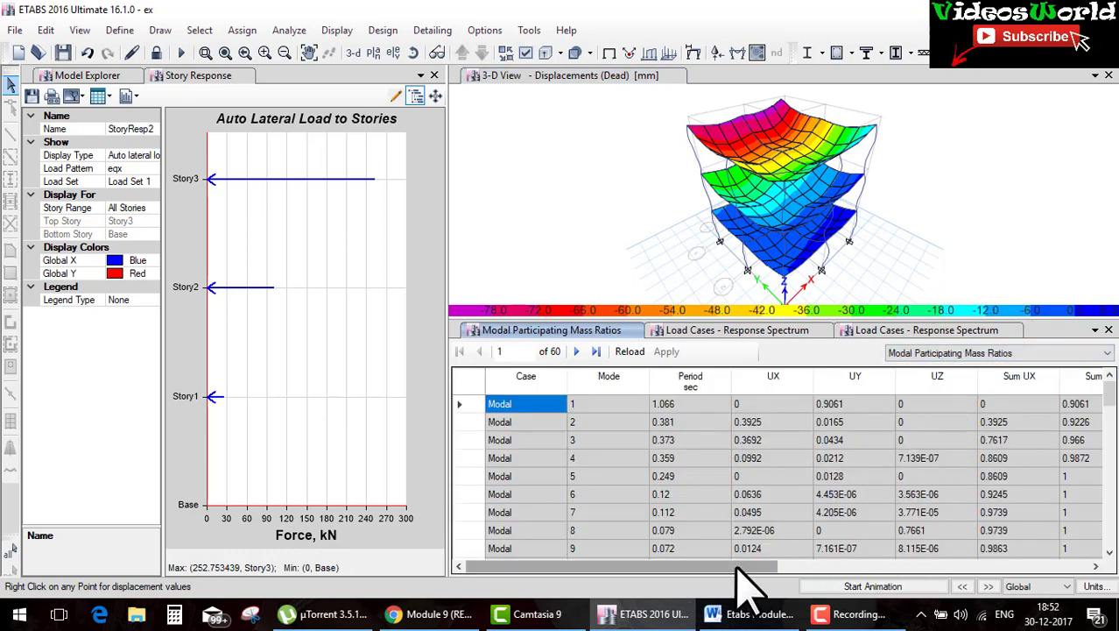
{"action": "left_click_drag", "start_coordinate": [771, 566], "coordinate": [1043, 566]}
{"action": "scroll", "coordinate": [950, 499], "scroll_direction": "down", "scroll_amount": 3}
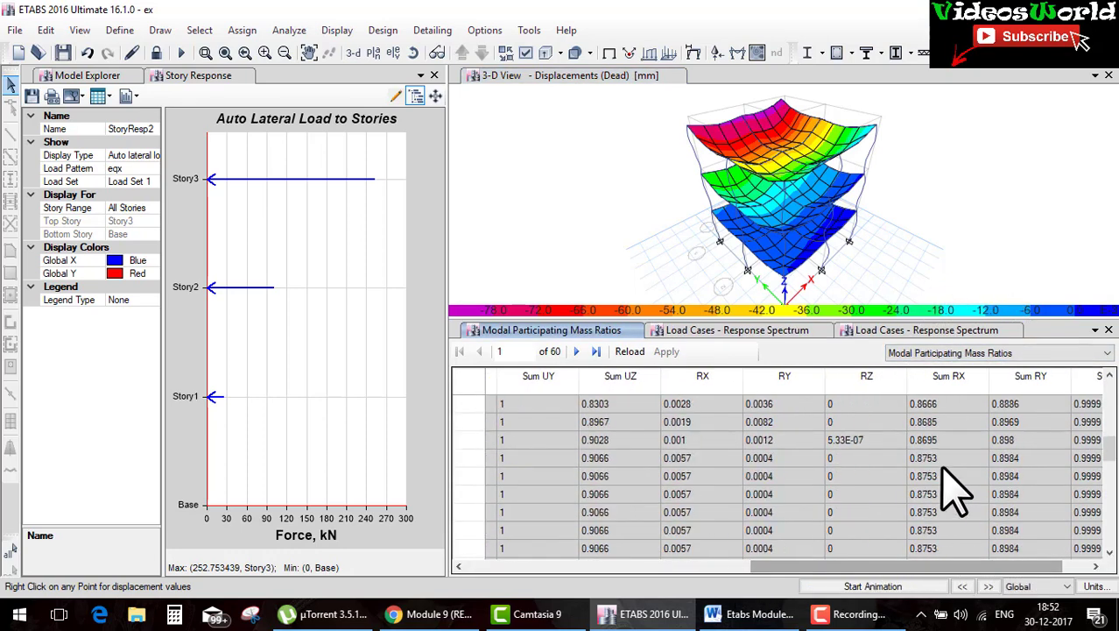
{"action": "scroll", "coordinate": [950, 499], "scroll_direction": "down", "scroll_amount": 2}
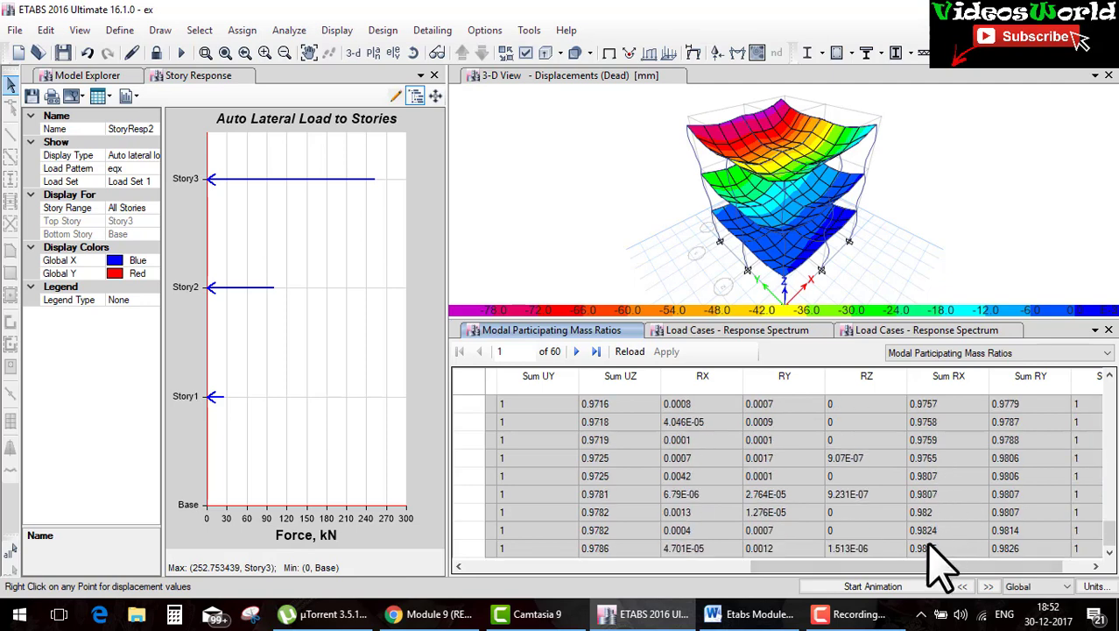
{"action": "left_click", "coordinate": [924, 548]}
{"action": "mouse_move", "coordinate": [924, 566]}
{"action": "left_mouse_down"}
{"action": "mouse_move", "coordinate": [674, 585]}
{"action": "mouse_move", "coordinate": [1009, 595]}
{"action": "left_mouse_up"}
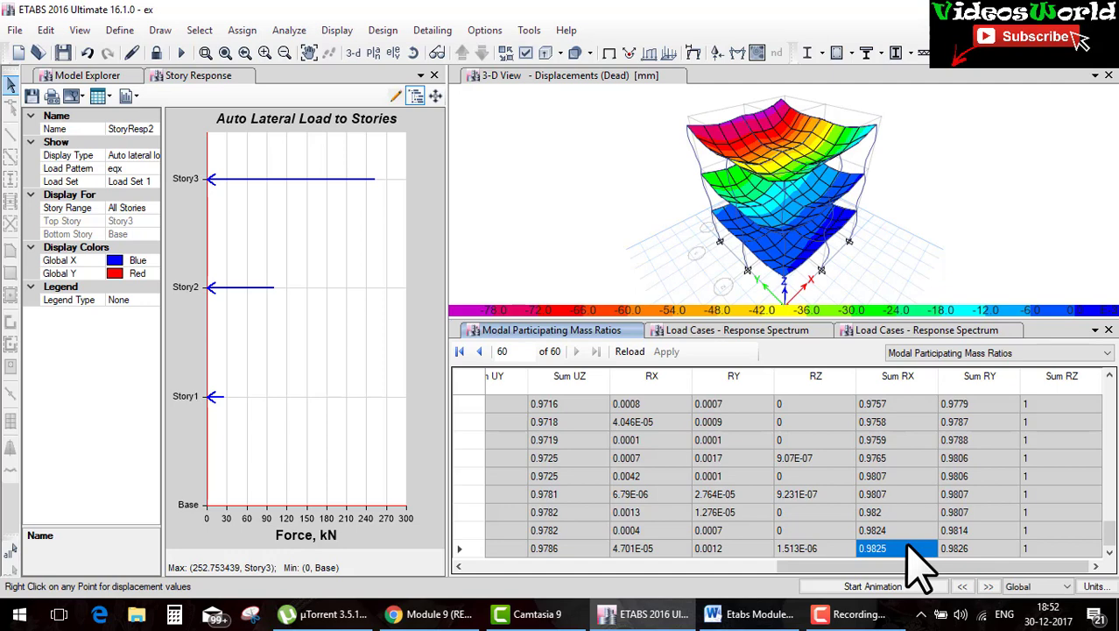
Close the three open results tables.
{"action": "left_click", "coordinate": [1108, 330]}
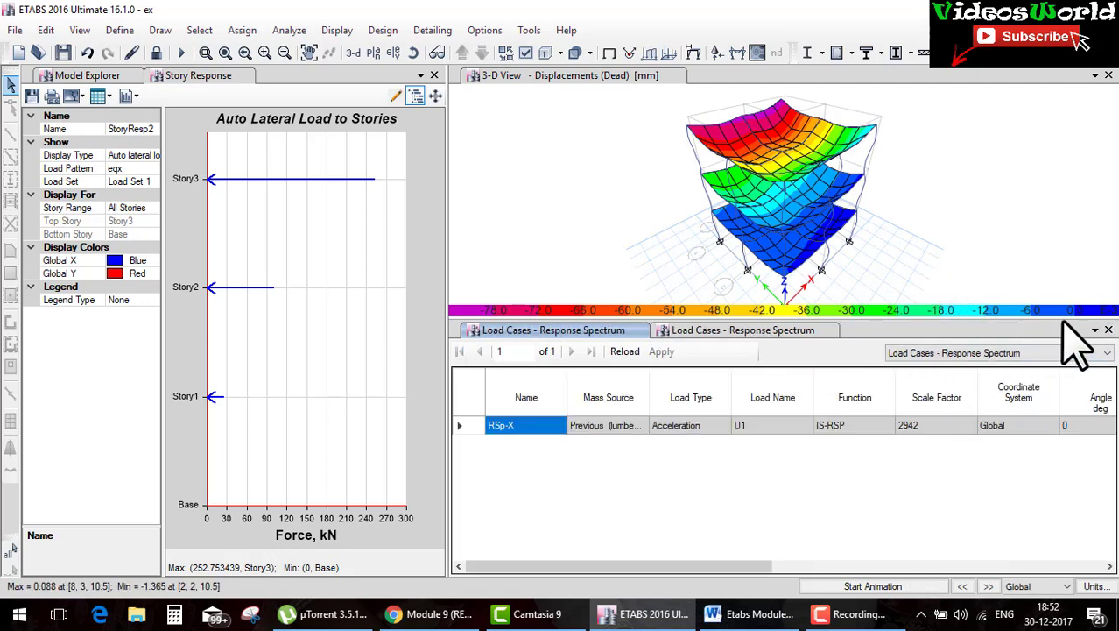
{"action": "left_click", "coordinate": [1108, 330]}
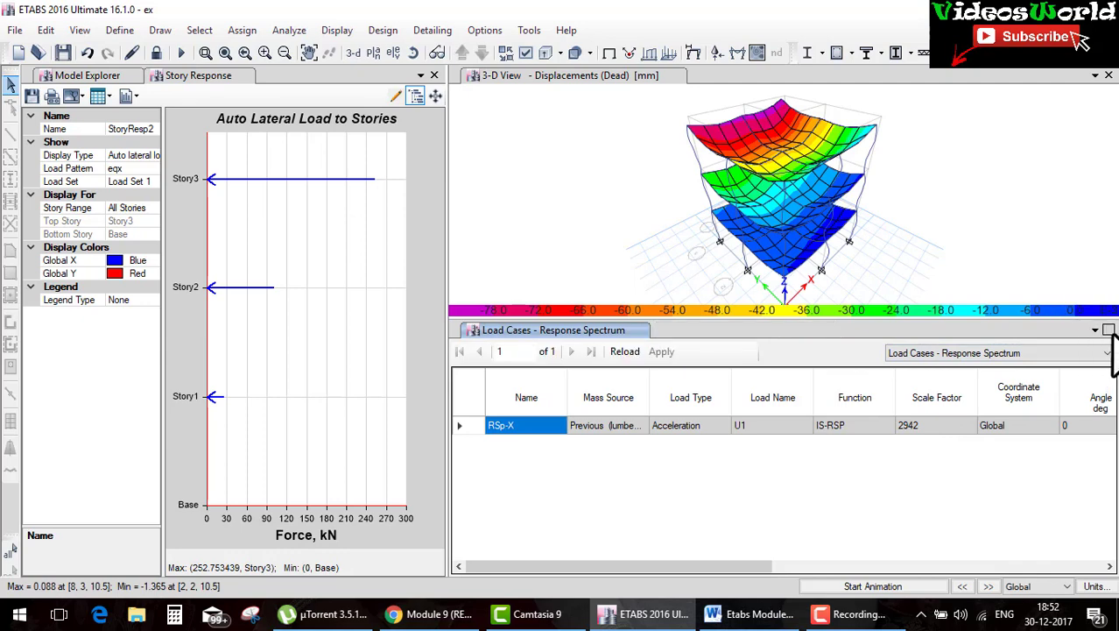
{"action": "left_click", "coordinate": [1108, 330]}
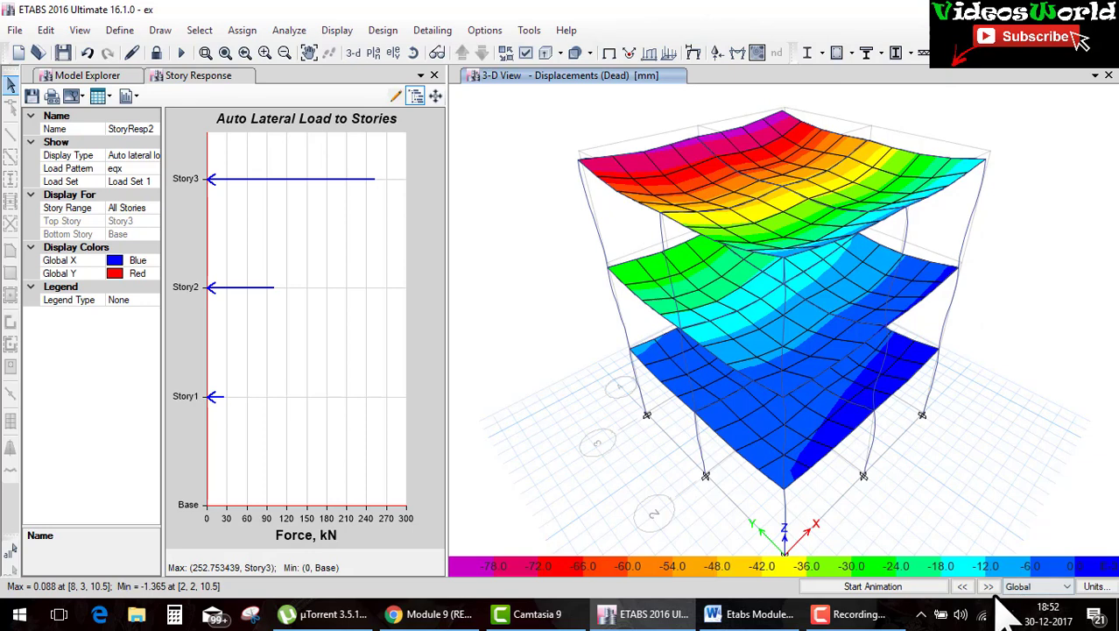
Display the Mode 60 shape of the Modal case in the 3-D view.
{"action": "left_click", "coordinate": [693, 53]}
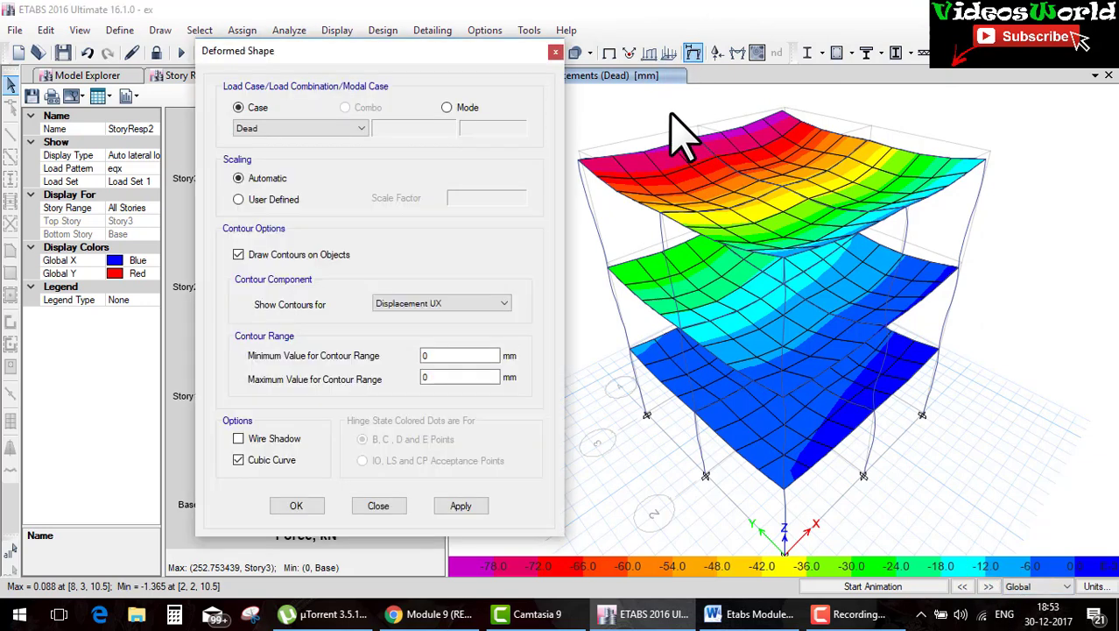
{"action": "left_click", "coordinate": [447, 108]}
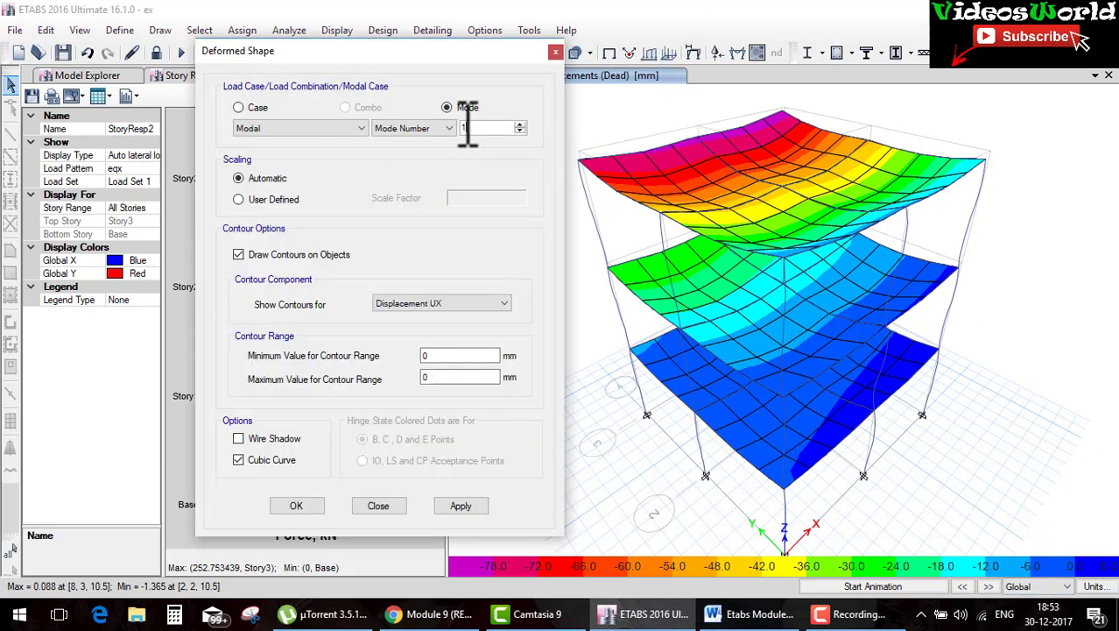
{"action": "double_click", "coordinate": [465, 128]}
{"action": "type", "text": "60"}
{"action": "left_click", "coordinate": [320, 505]}
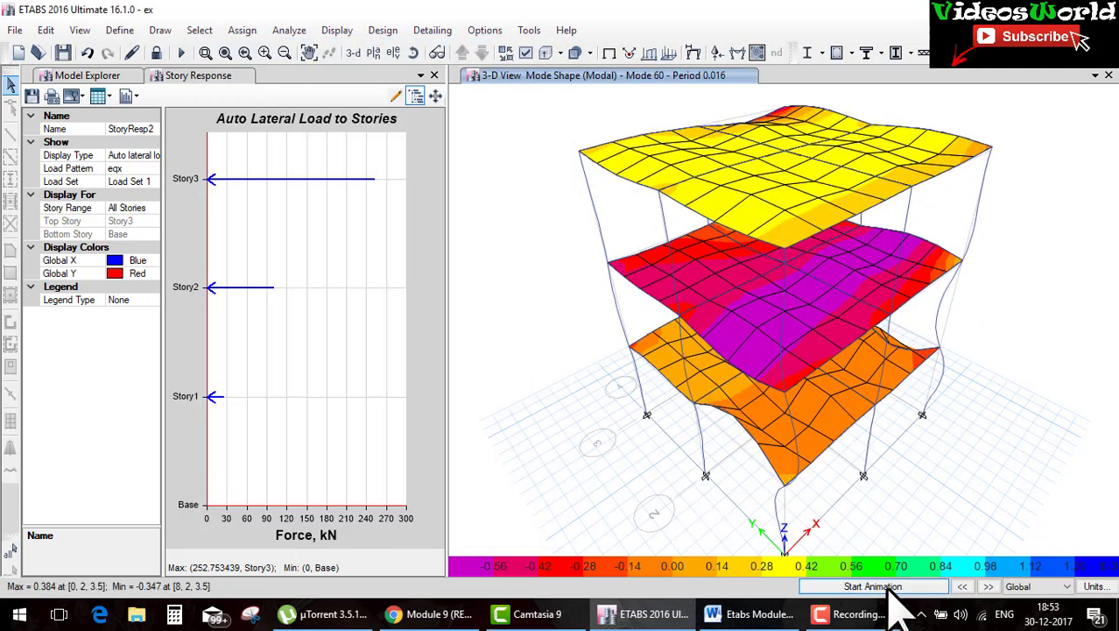
{"action": "left_click", "coordinate": [888, 587]}
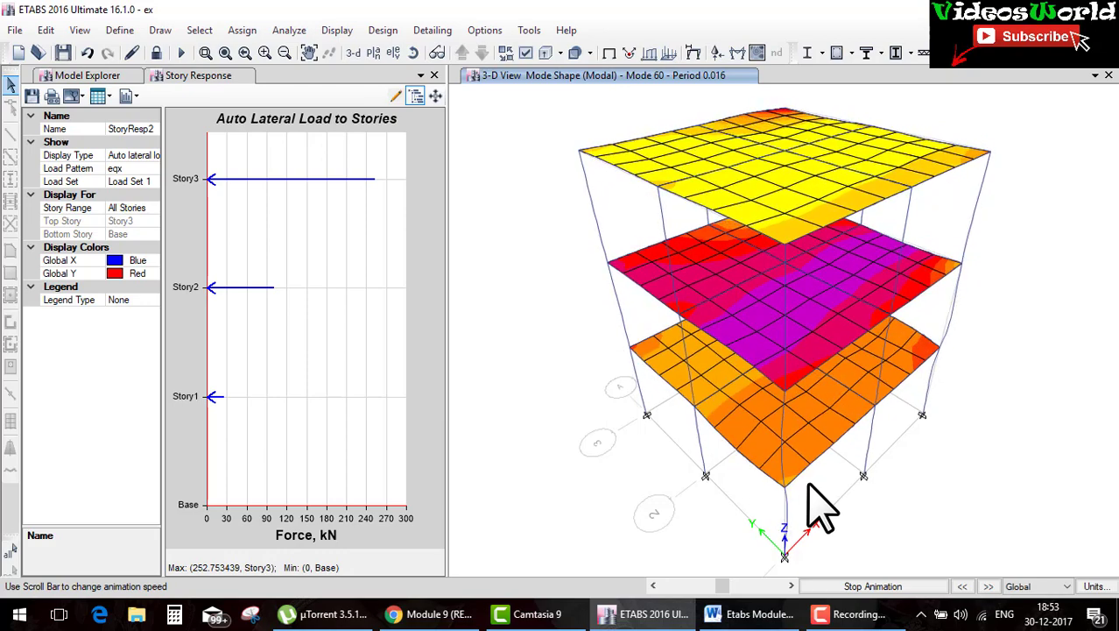
{"action": "left_click", "coordinate": [840, 587]}
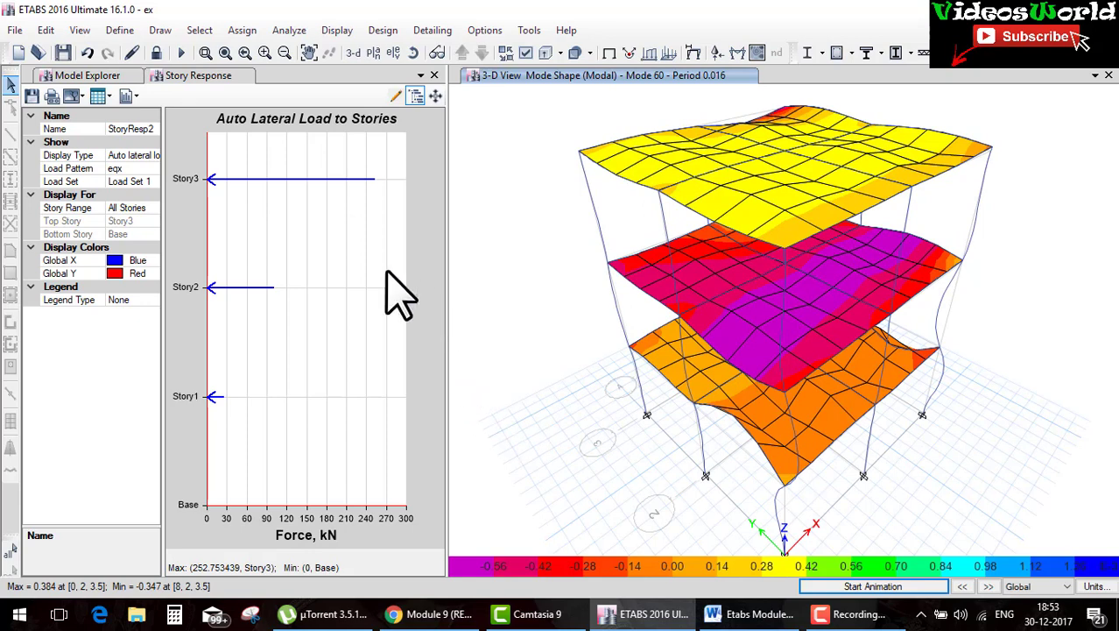
Widen the story response panel and its settings pane, shrinking the chart and 3-D view.
{"action": "left_click_drag", "start_coordinate": [161, 219], "coordinate": [305, 214]}
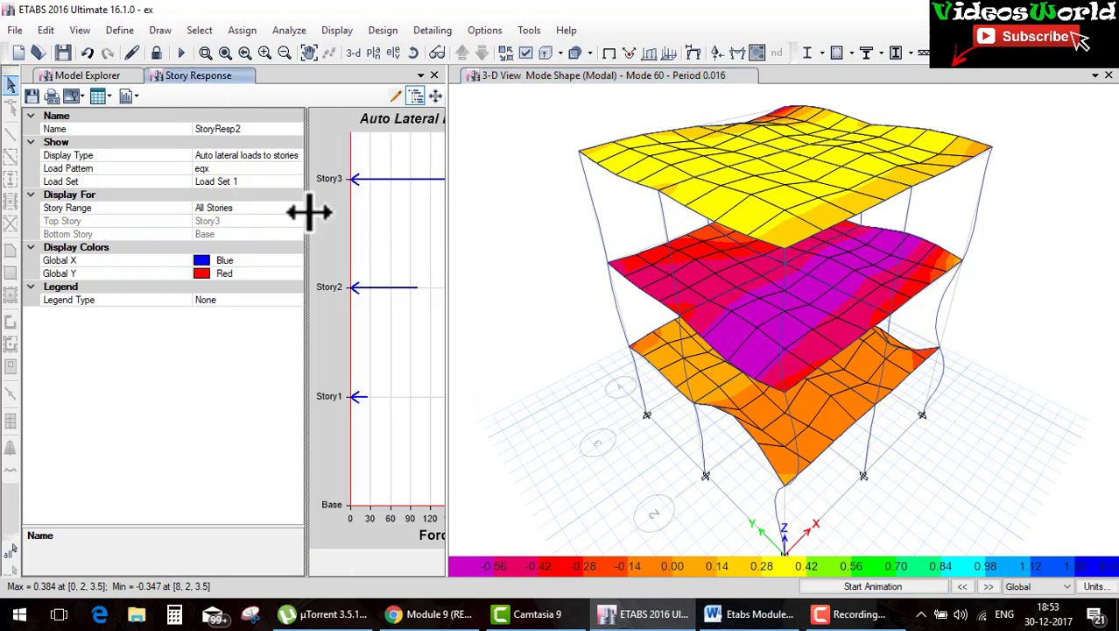
{"action": "left_click", "coordinate": [451, 232]}
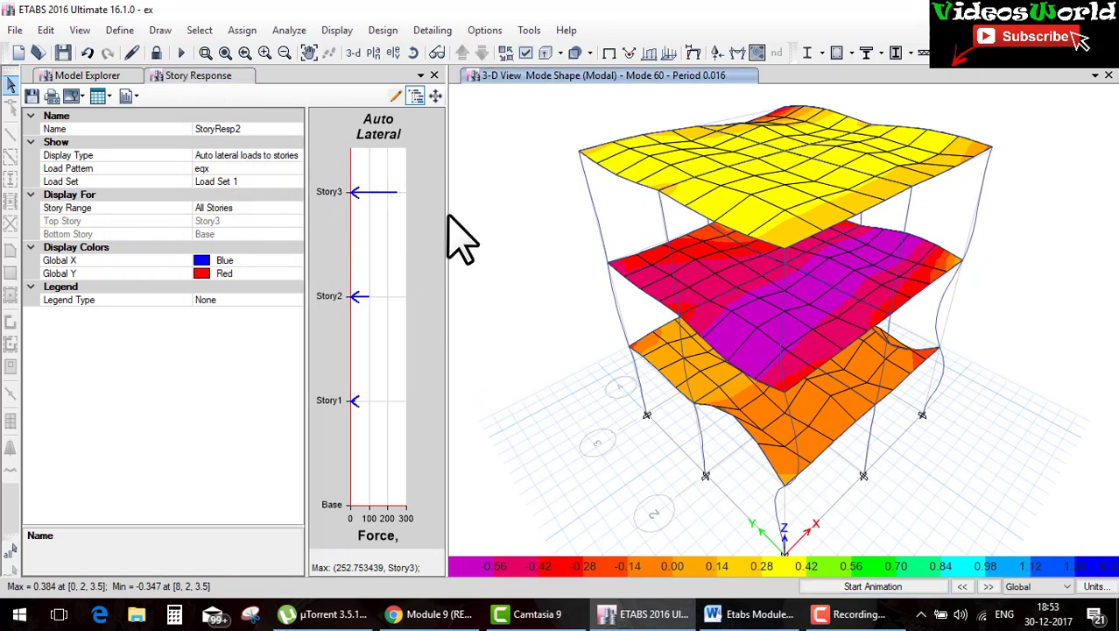
{"action": "left_click", "coordinate": [444, 219]}
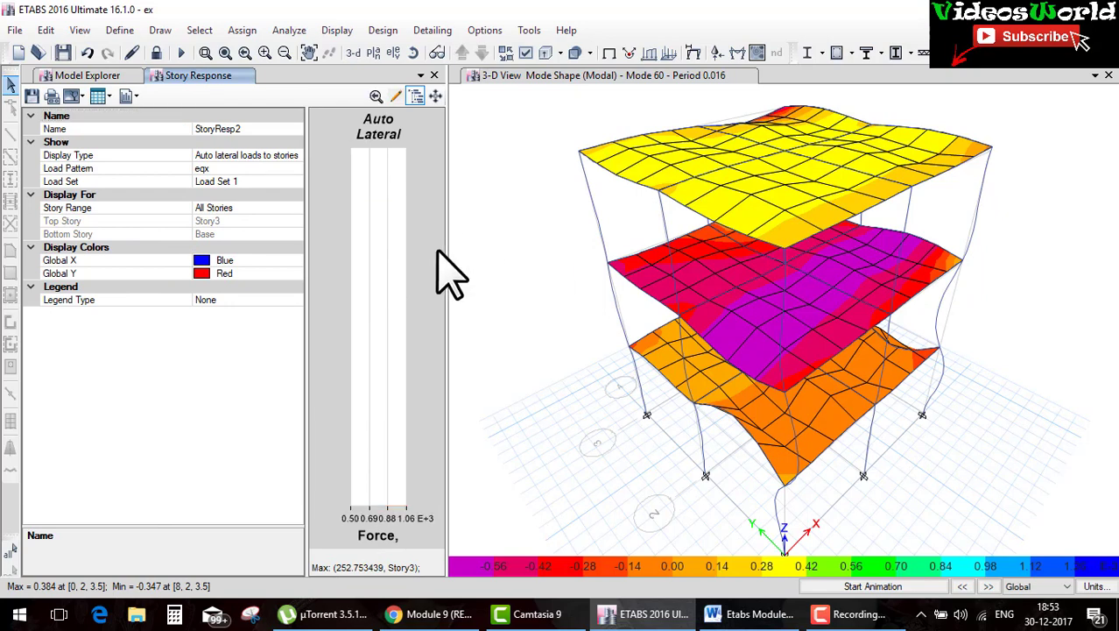
{"action": "left_click_drag", "start_coordinate": [496, 261], "coordinate": [559, 263]}
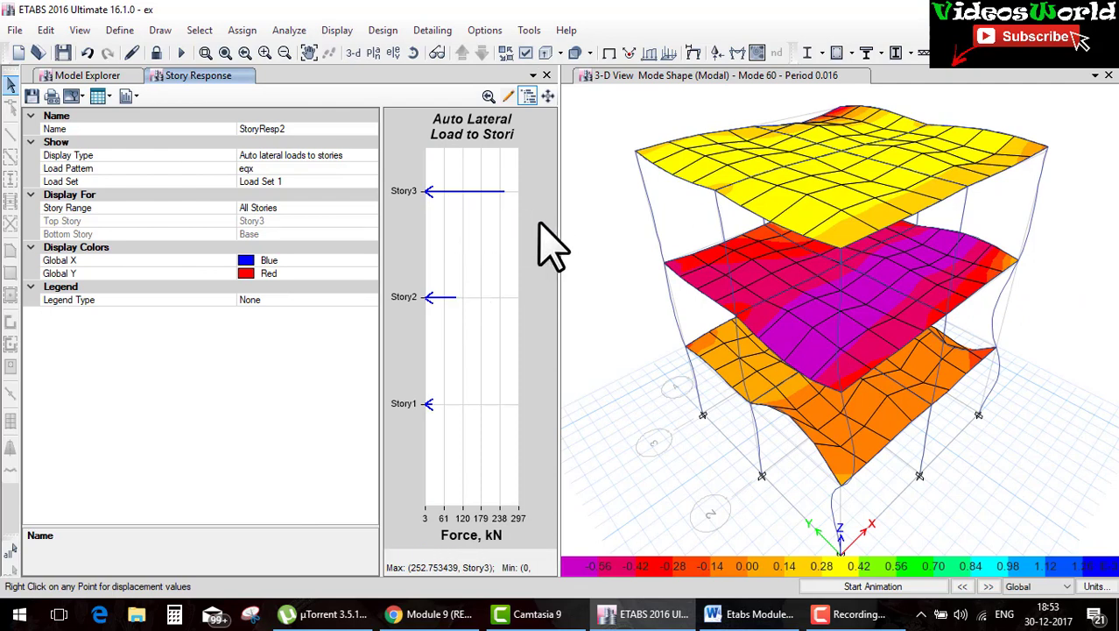
Plot auto lateral loads to diaphragms, keeping the eqx load pattern.
{"action": "left_click", "coordinate": [301, 157]}
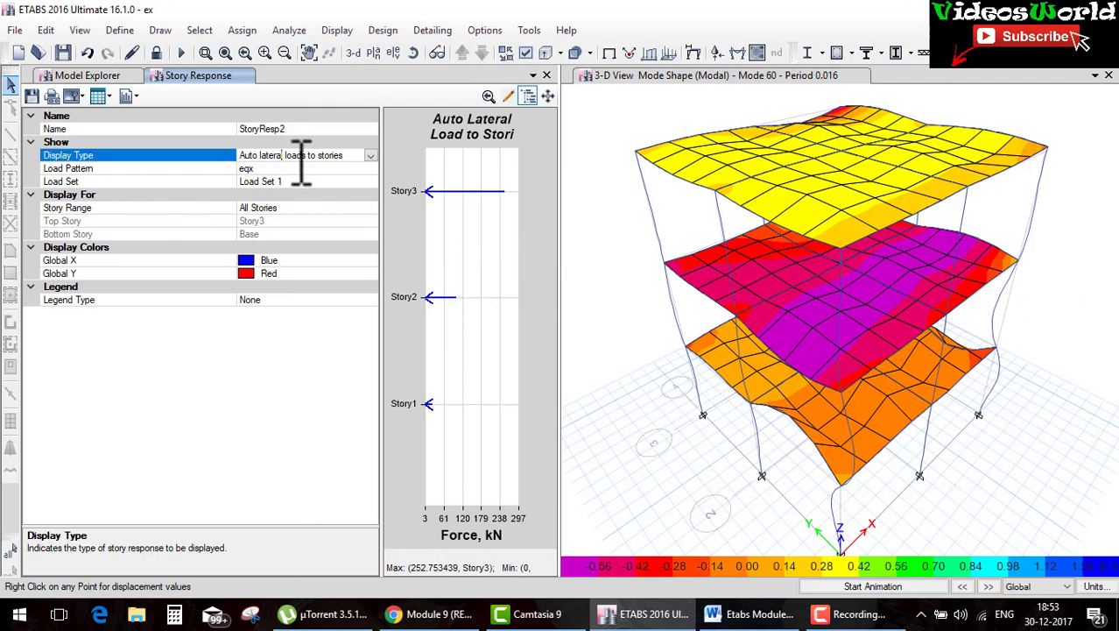
{"action": "left_click", "coordinate": [370, 156]}
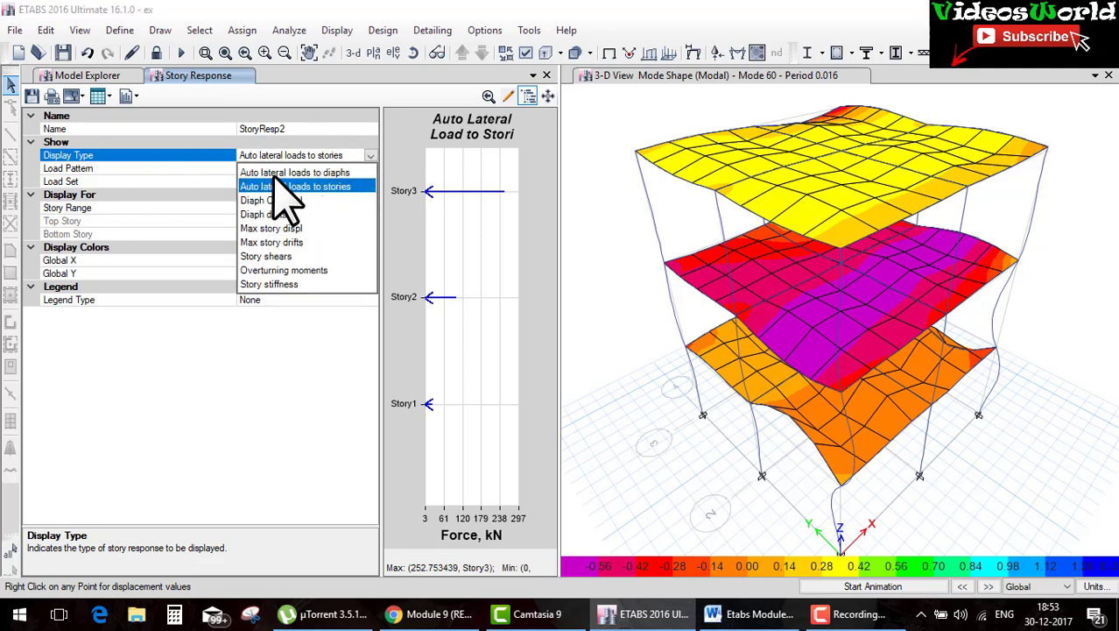
{"action": "left_click", "coordinate": [308, 172]}
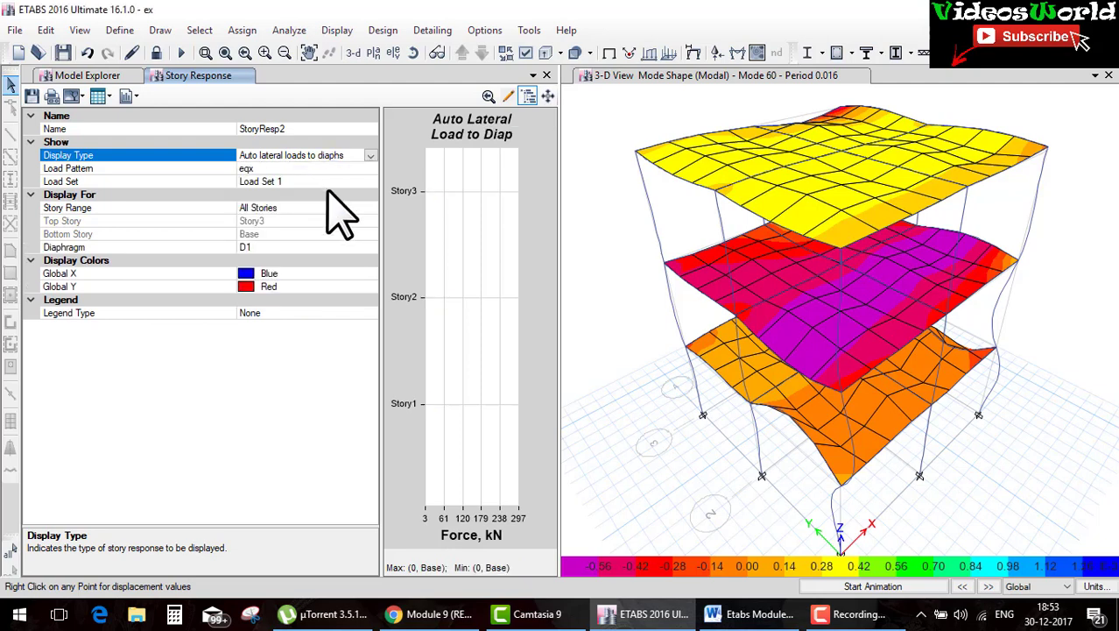
{"action": "left_click", "coordinate": [354, 168]}
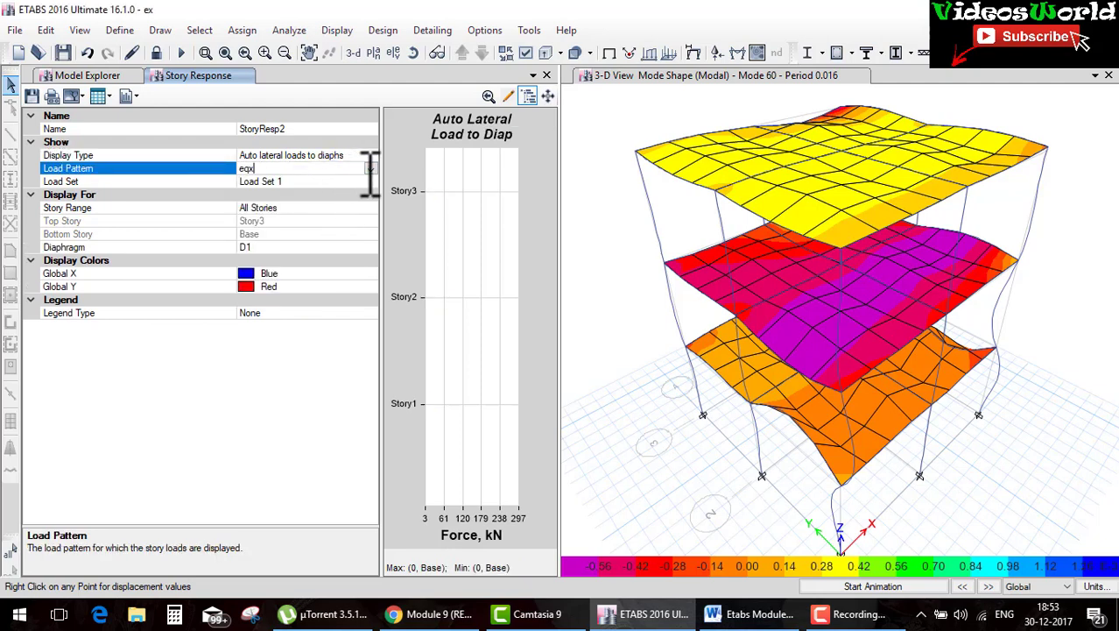
{"action": "left_click", "coordinate": [370, 168]}
{"action": "left_click", "coordinate": [367, 170]}
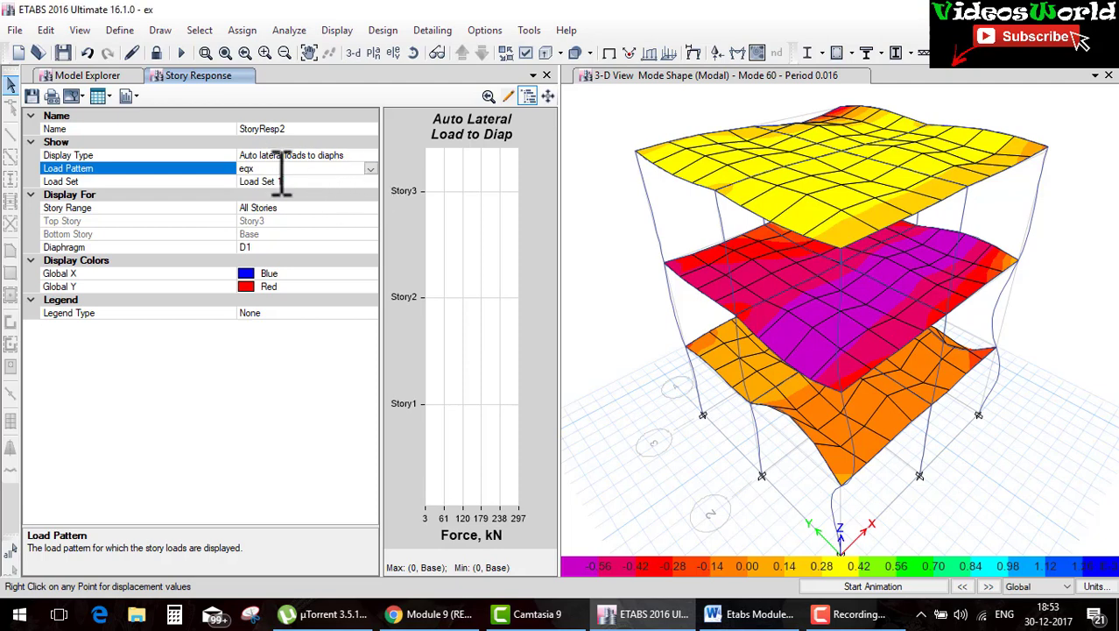
Switch the story response plot to Diaph CM displacement for the Modal case.
{"action": "left_click", "coordinate": [366, 155]}
{"action": "left_click", "coordinate": [370, 155]}
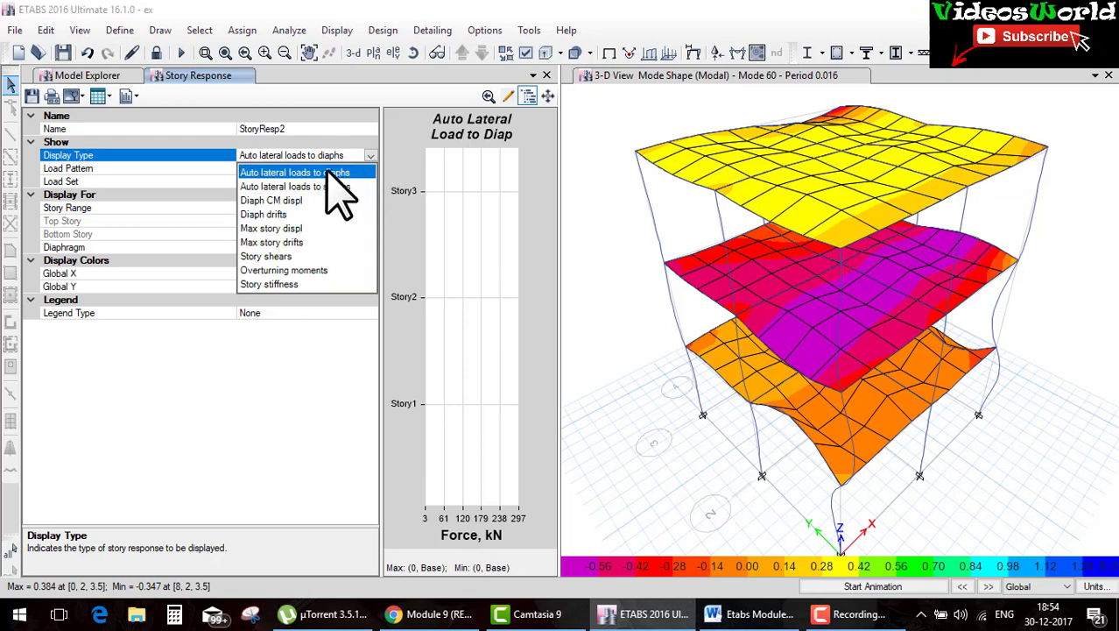
{"action": "left_click", "coordinate": [338, 187]}
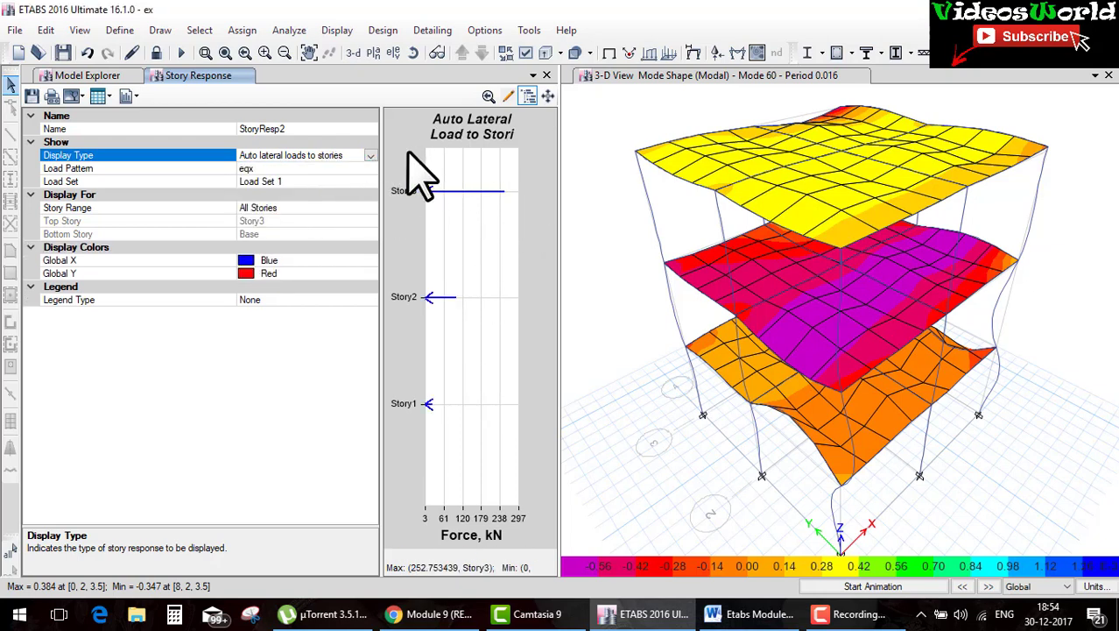
{"action": "left_click", "coordinate": [371, 156]}
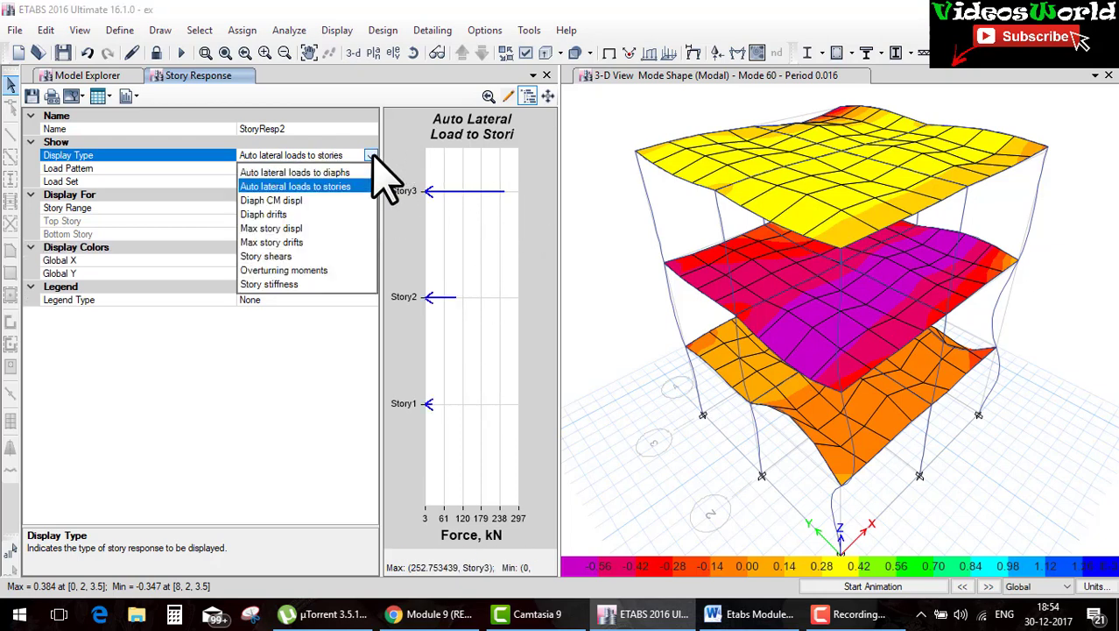
{"action": "left_click", "coordinate": [289, 200]}
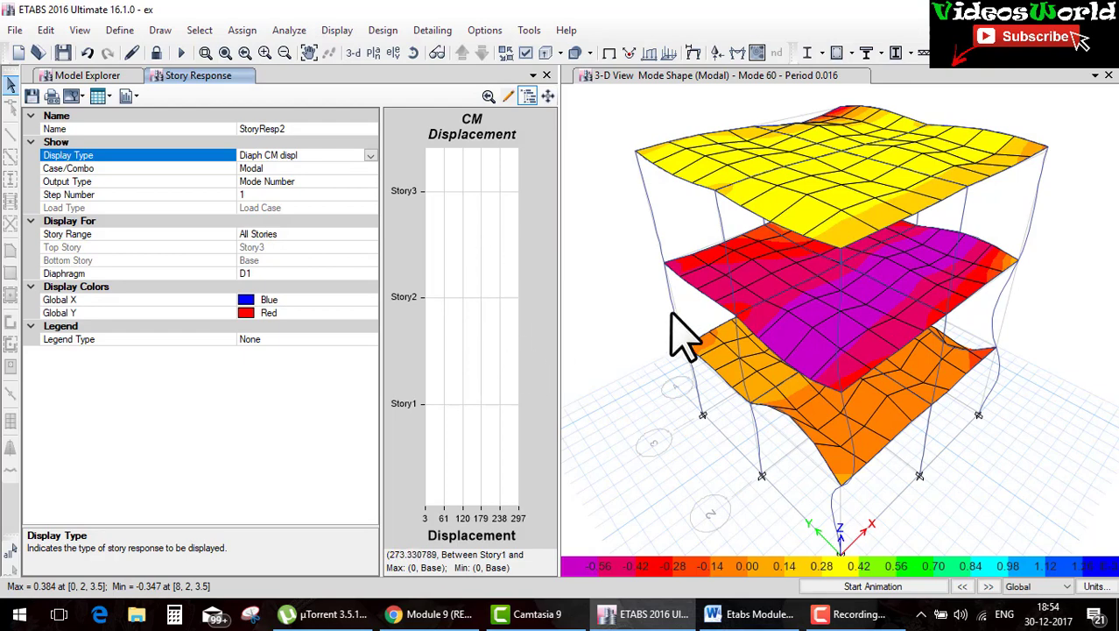
Plot maximum story displacements for the RSp-X case, peaking at 48.016 at Story3.
{"action": "left_click", "coordinate": [371, 156]}
{"action": "left_click", "coordinate": [298, 227]}
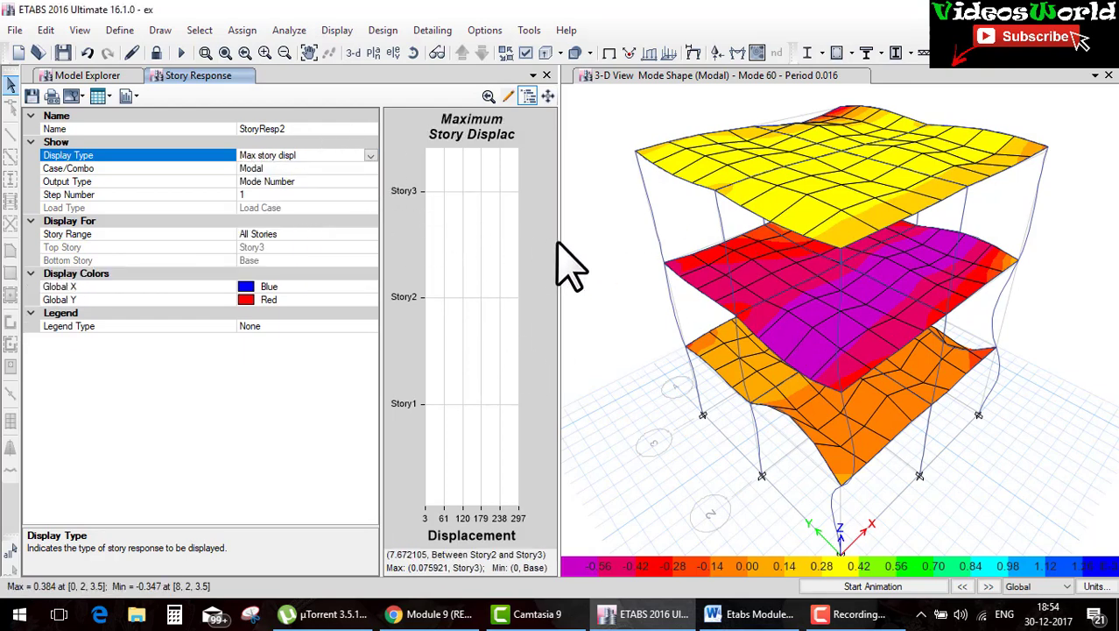
{"action": "left_click", "coordinate": [329, 168]}
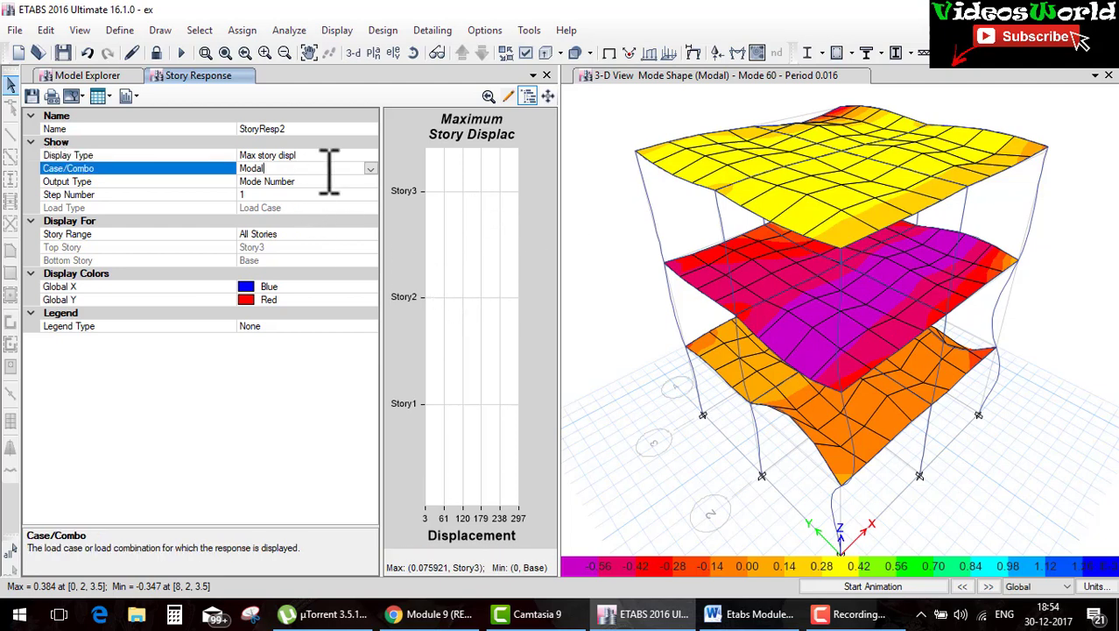
{"action": "left_click", "coordinate": [371, 169]}
{"action": "left_click", "coordinate": [263, 210]}
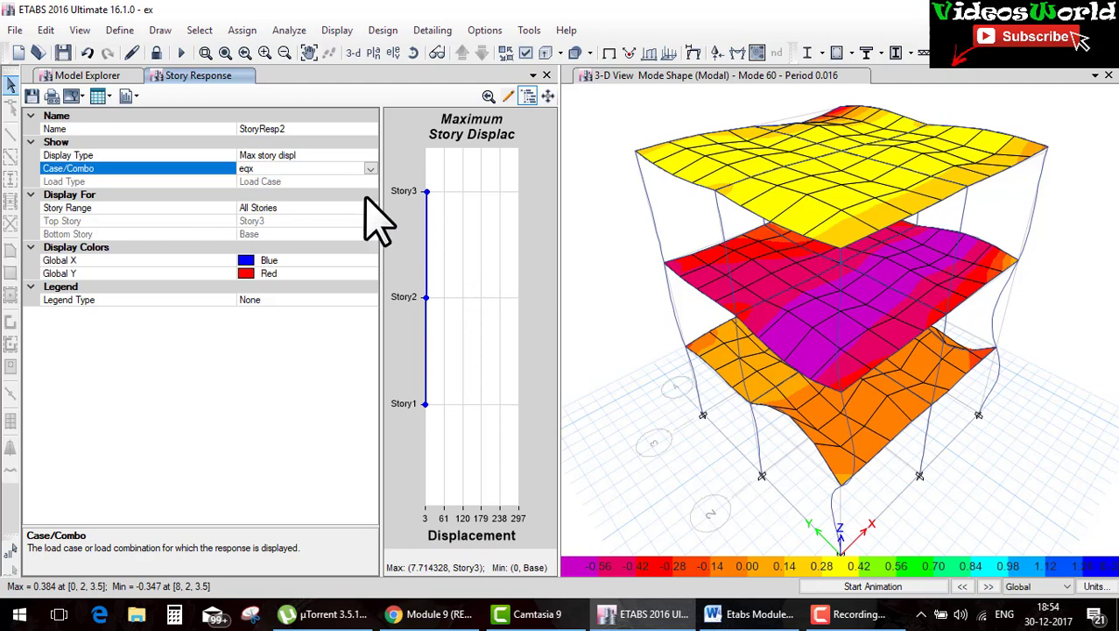
{"action": "left_click", "coordinate": [371, 168]}
{"action": "left_click", "coordinate": [267, 243]}
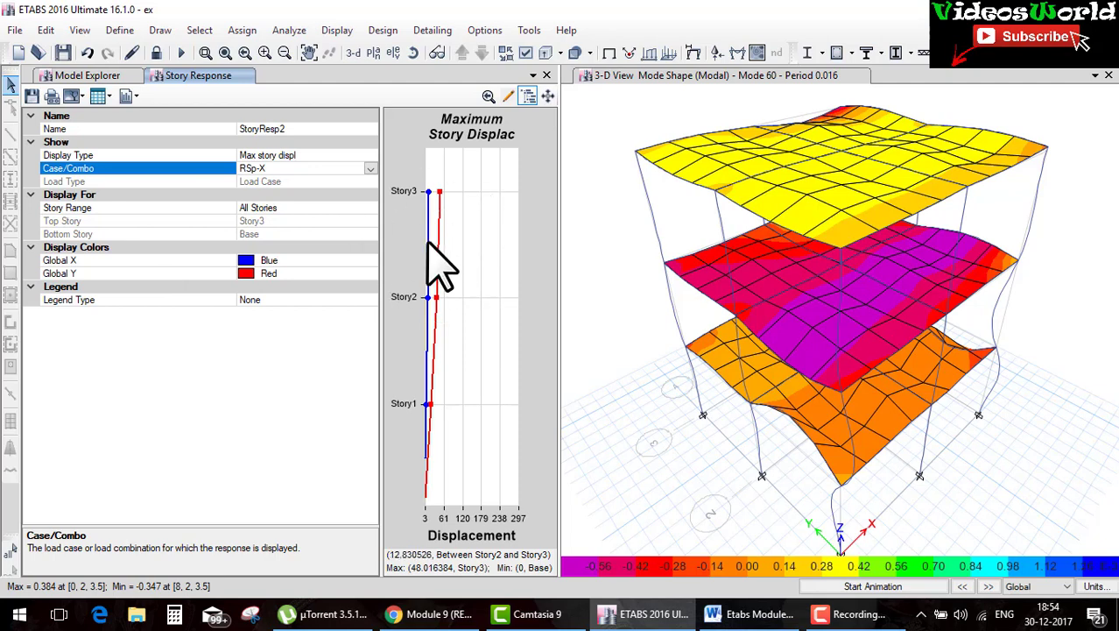
{"action": "left_click", "coordinate": [366, 155]}
{"action": "left_click", "coordinate": [370, 155]}
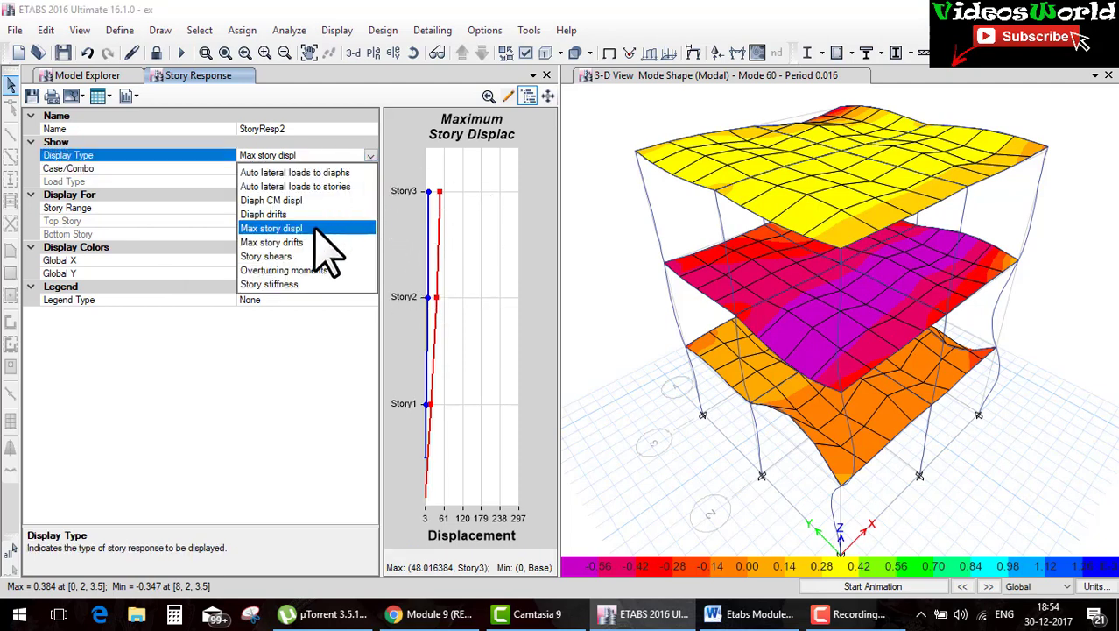
Plot RSp-X story shears and review them in an unformatted table (641.11 kN at Story1).
{"action": "left_click", "coordinate": [285, 257]}
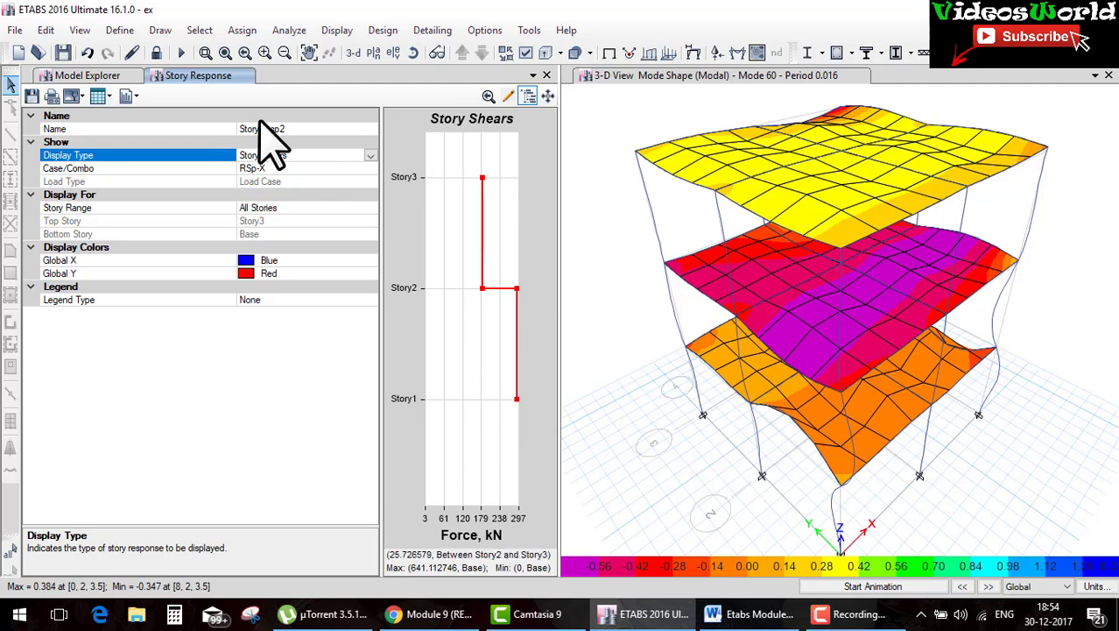
{"action": "left_click", "coordinate": [102, 98]}
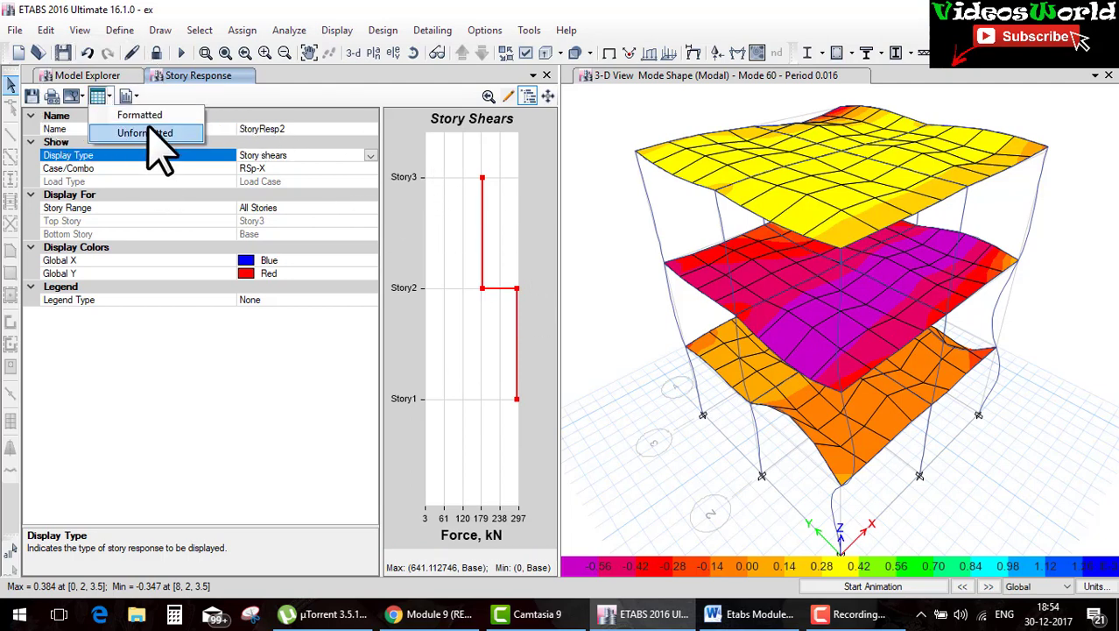
{"action": "left_click", "coordinate": [142, 115]}
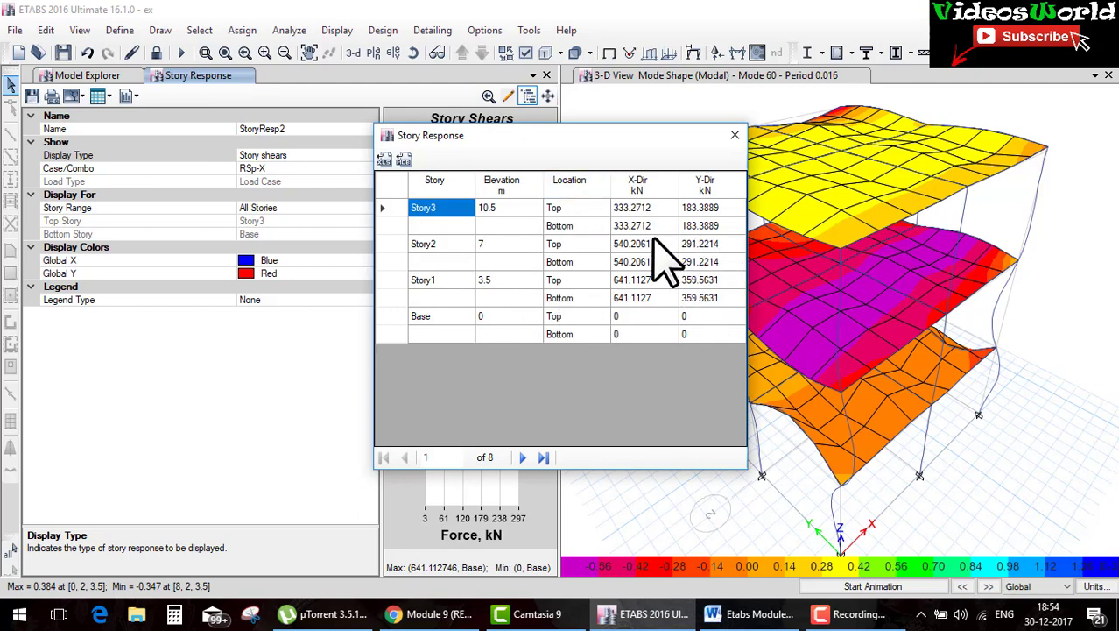
{"action": "left_click", "coordinate": [734, 135]}
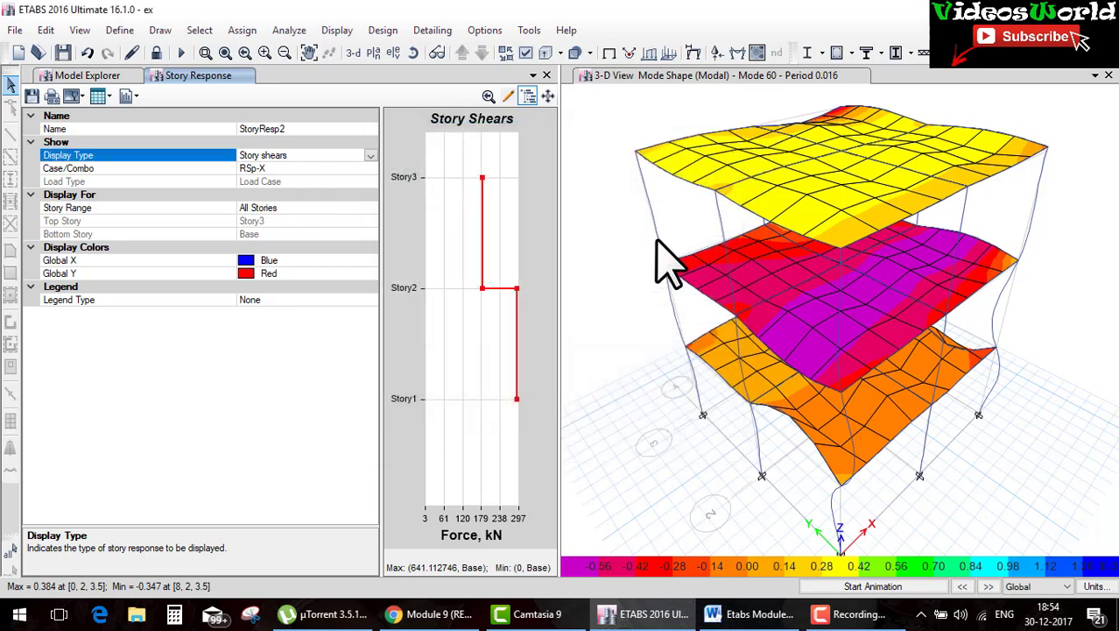